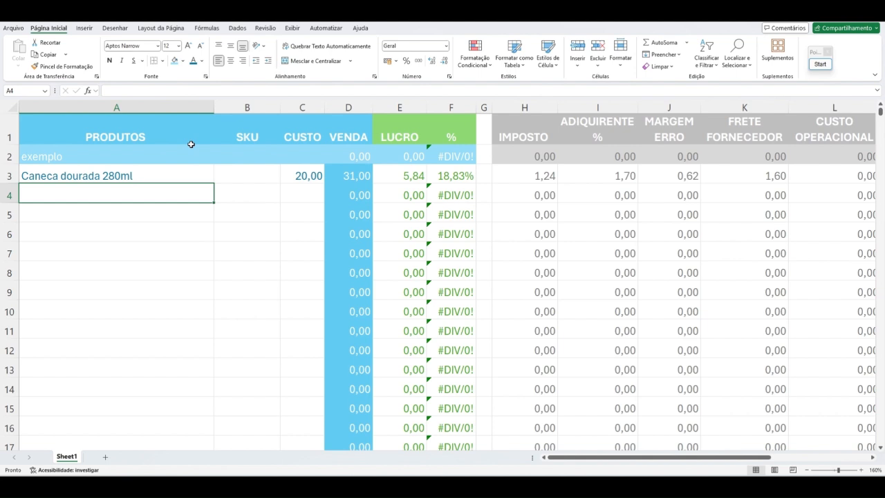
Step: Review the profit, margin and sale price formulas in the Caneca dourada 280ml row and the cost and rate tables in columns P and Q
left_click(462, 176)
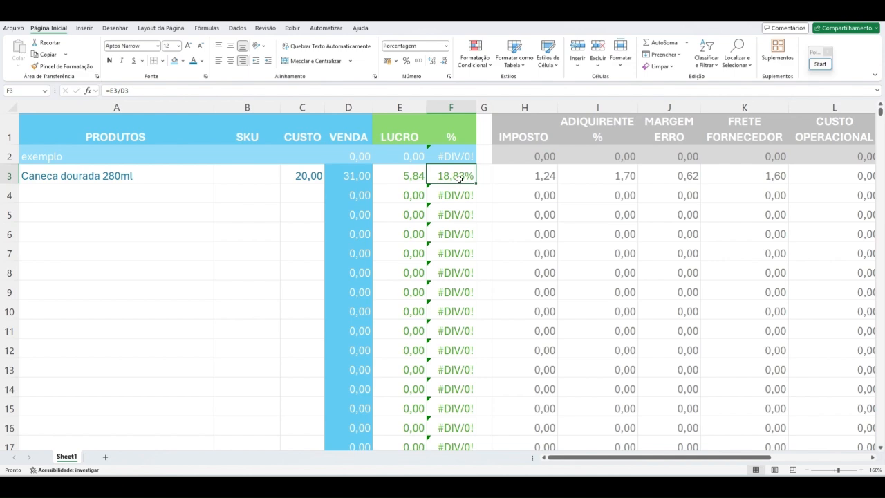
left_click(405, 180)
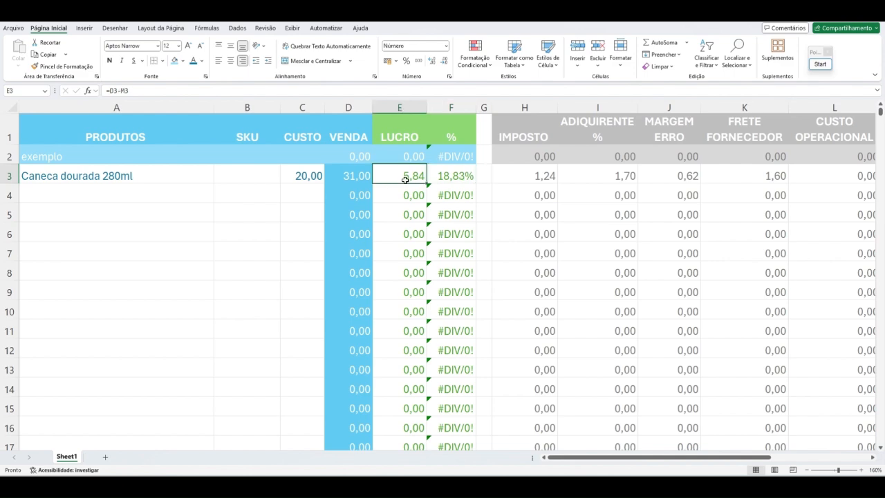
left_click(363, 181)
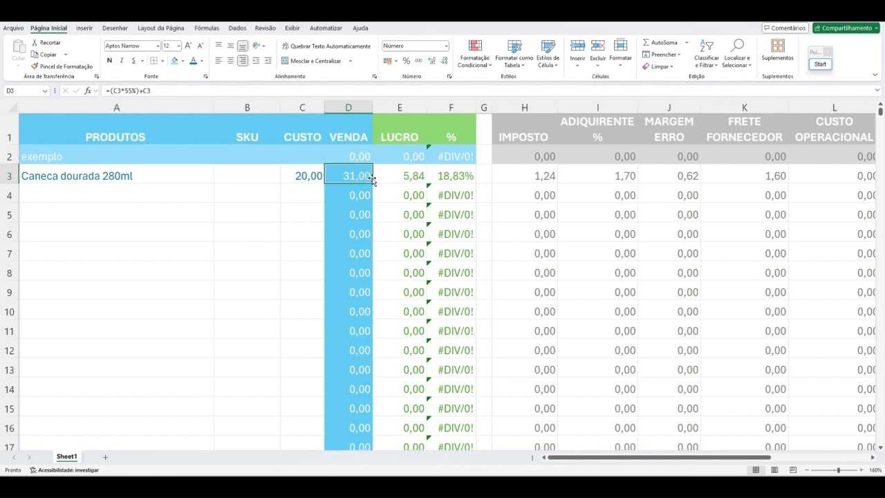
left_click(147, 178)
left_click(297, 174)
left_click(169, 175)
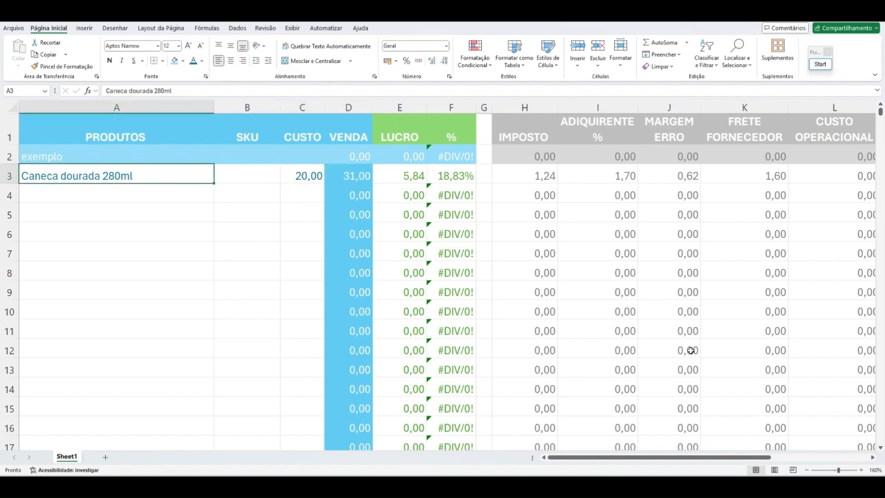
left_click_drag(659, 456, 758, 457)
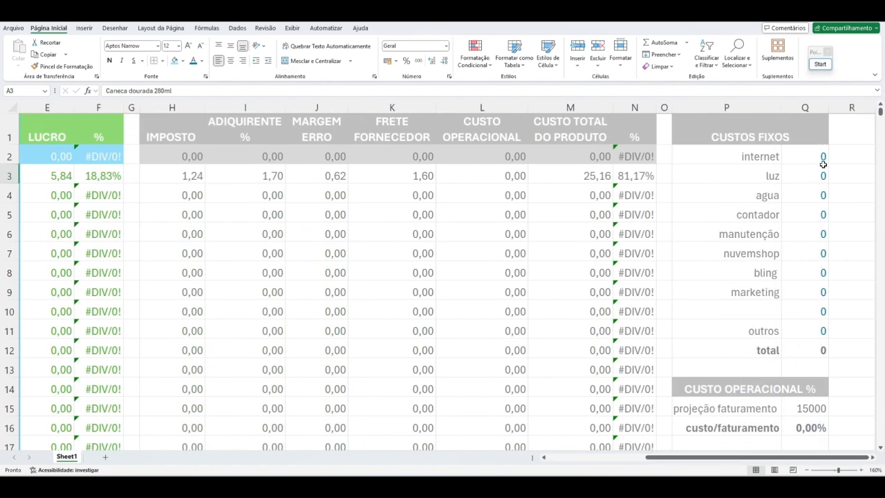
scroll(825, 351, "down", 5)
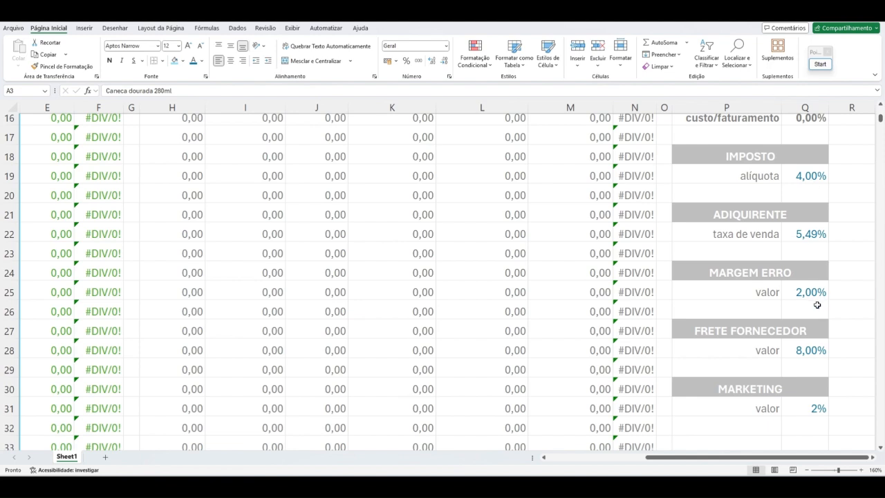
scroll(812, 330, "up", 5)
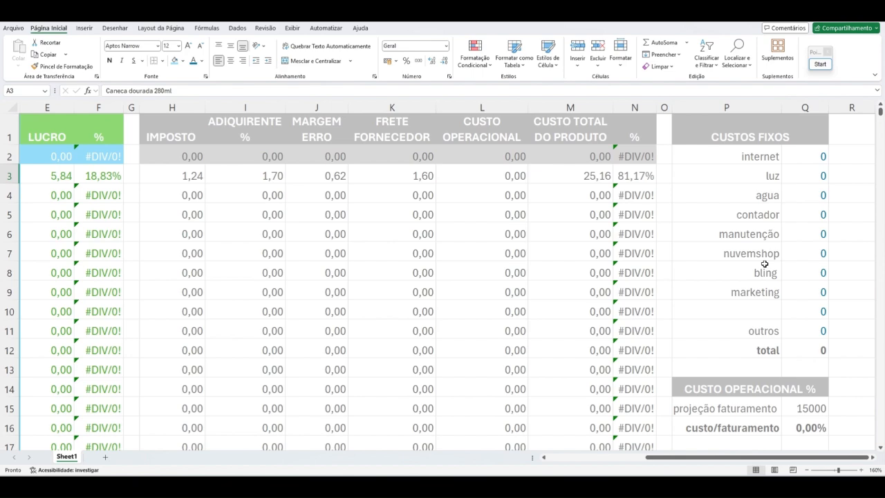
scroll(764, 264, "down", 1)
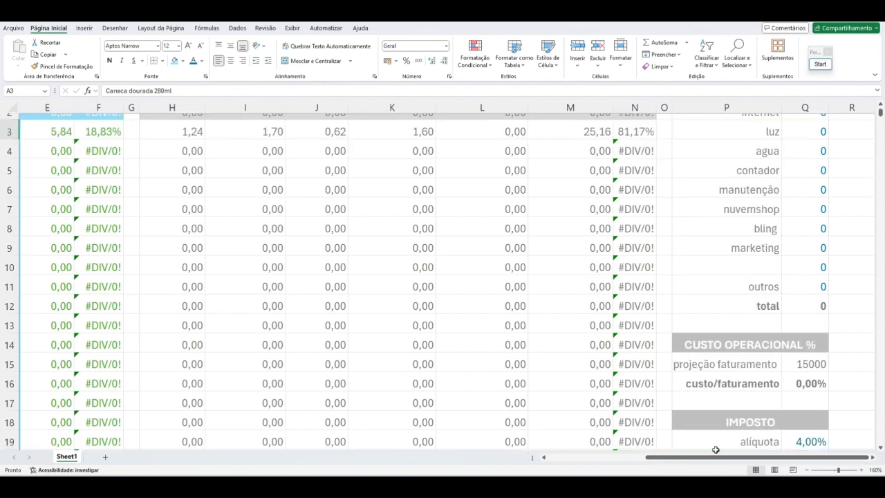
left_click_drag(715, 459, 613, 458)
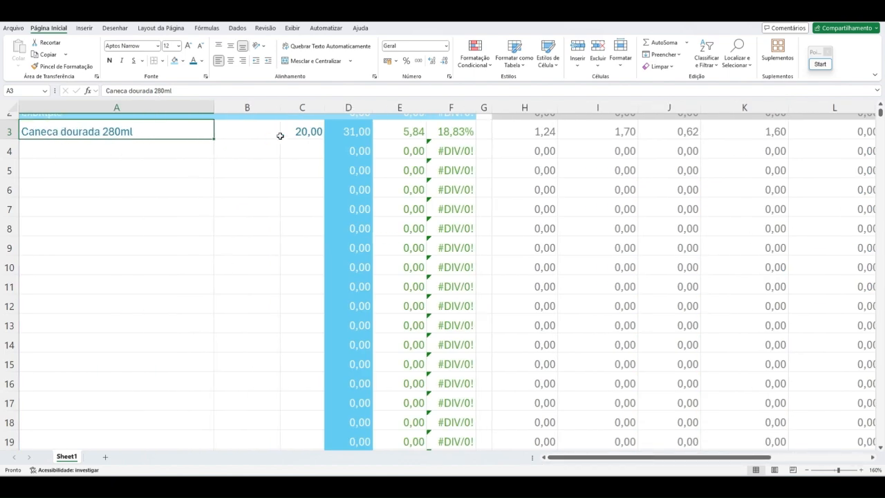
scroll(311, 178, "up", 1)
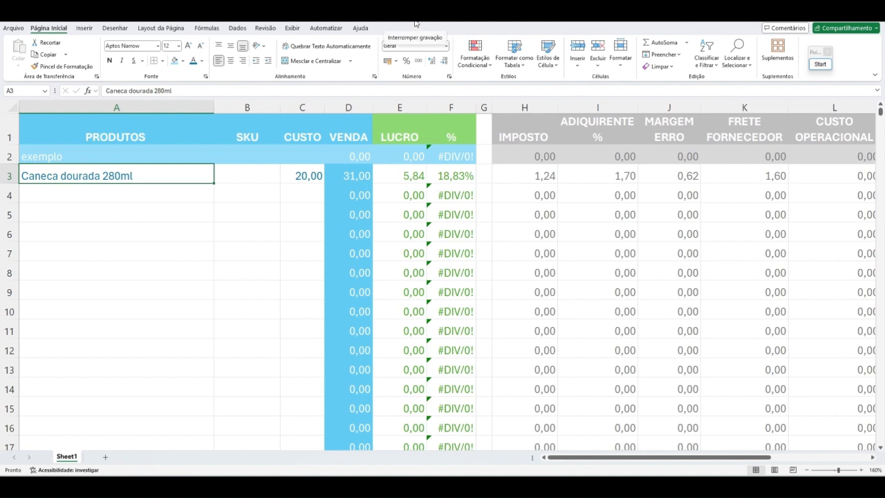
Step: Enter CD280 as the SKU of the Caneca dourada 280ml product in cell B3
left_click(261, 170)
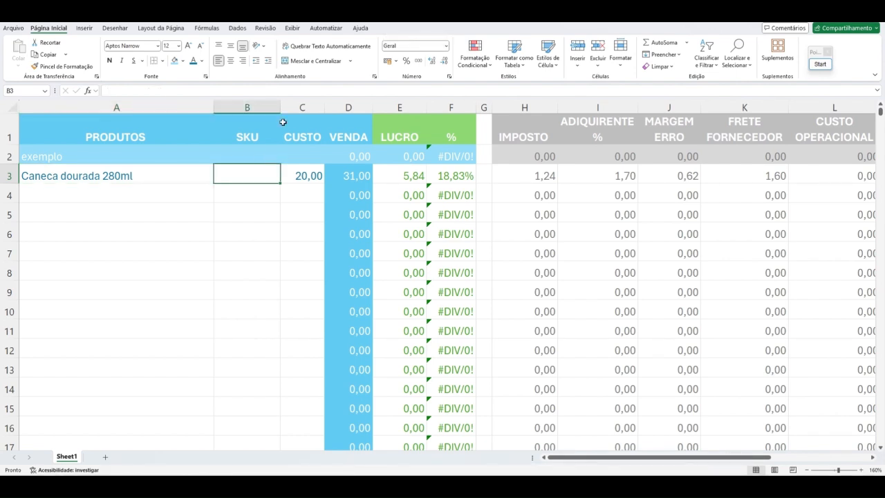
type("CD")
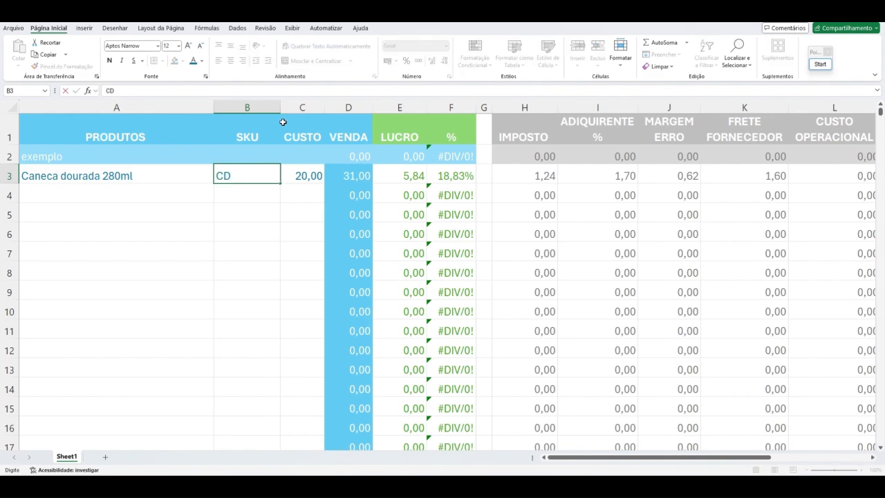
type("280")
key("Return")
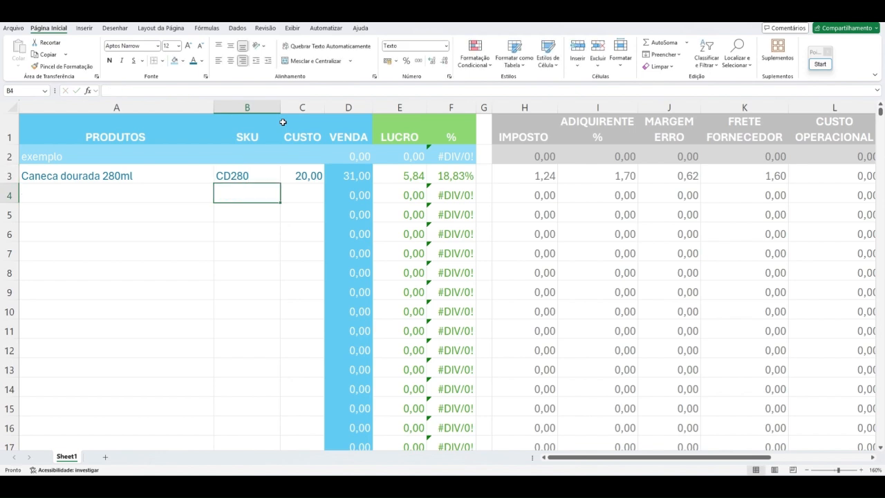
key("Up")
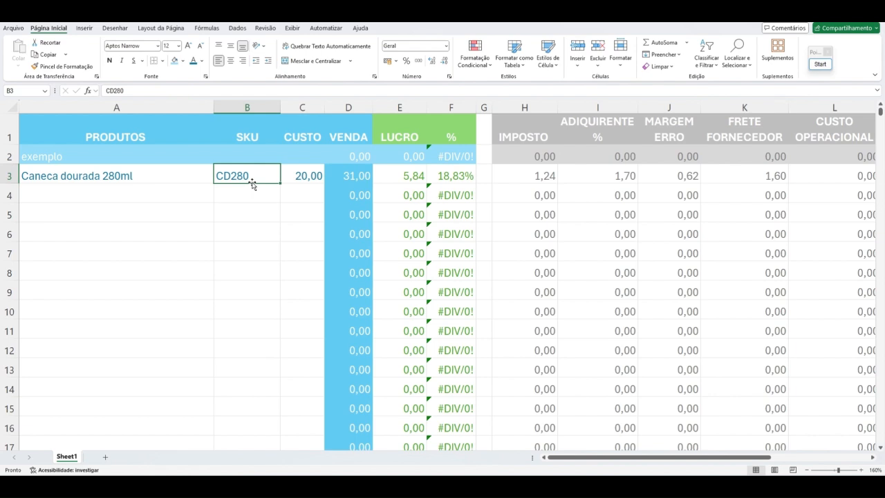
left_click(125, 179)
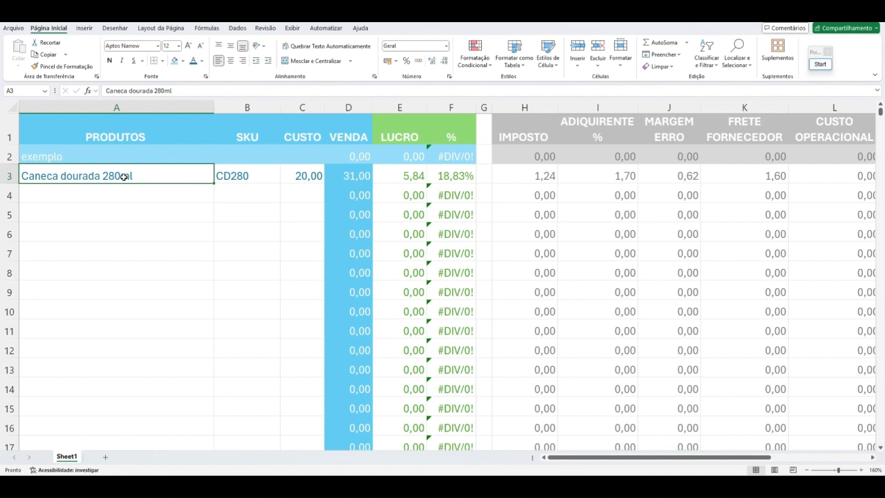
left_click(241, 178)
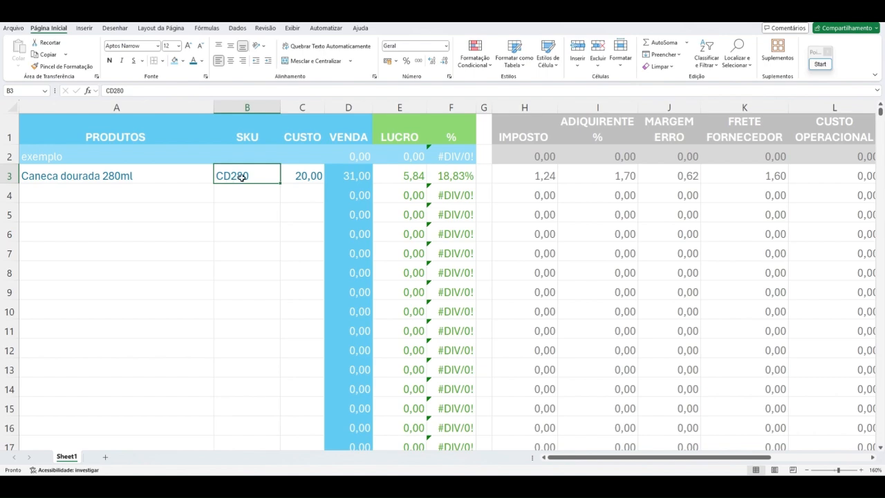
left_click(151, 180)
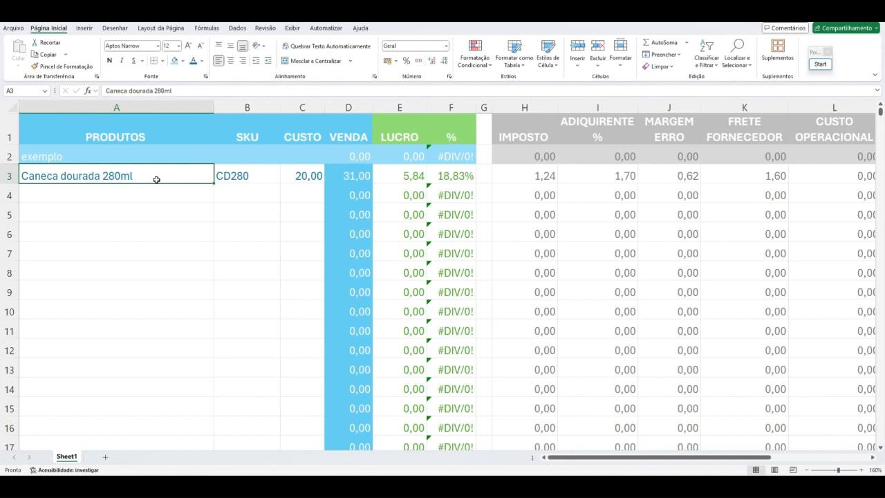
left_click(255, 178)
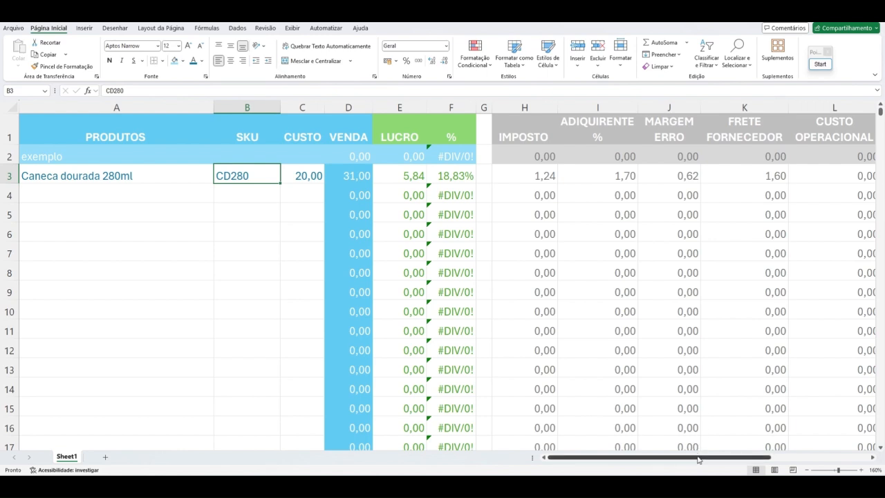
mouse_move(698, 458)
left_mouse_down()
mouse_move(794, 459)
mouse_move(610, 461)
mouse_move(742, 464)
mouse_move(714, 463)
left_mouse_up()
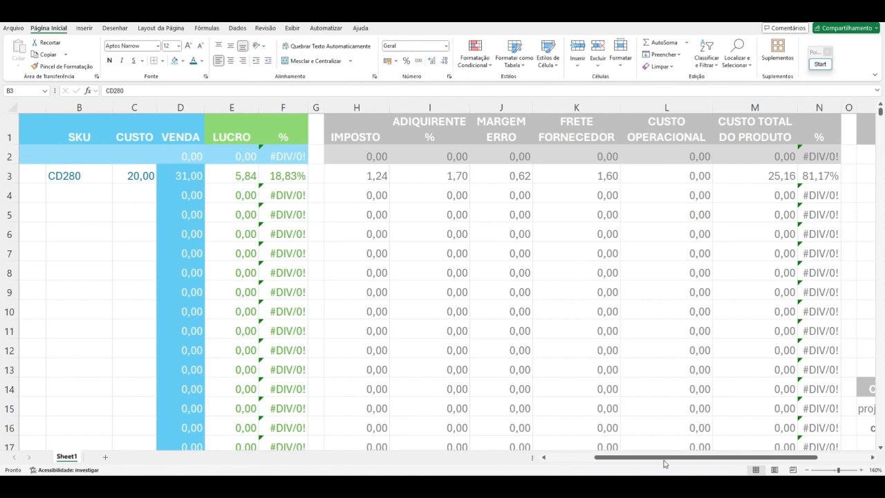
left_click_drag(593, 458, 525, 460)
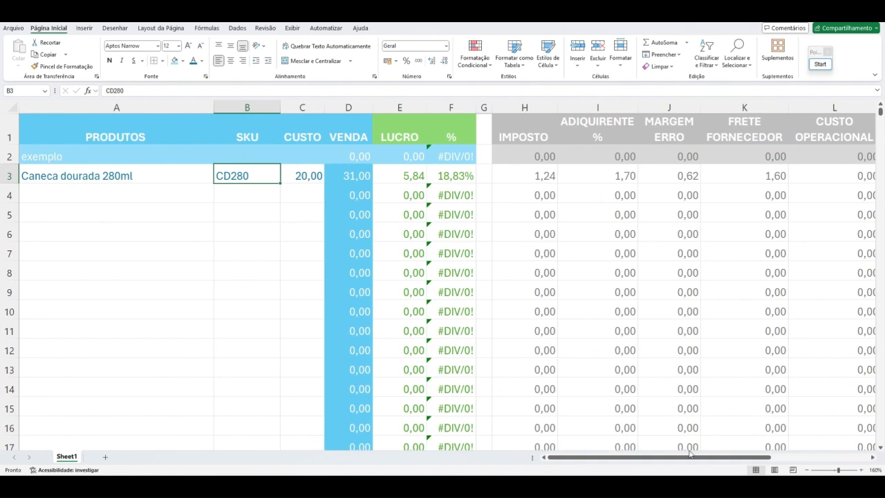
Step: Set the internet cost to 75 and the luz cost to 150 in the CUSTOS FIXOS table
left_click_drag(690, 458, 788, 460)
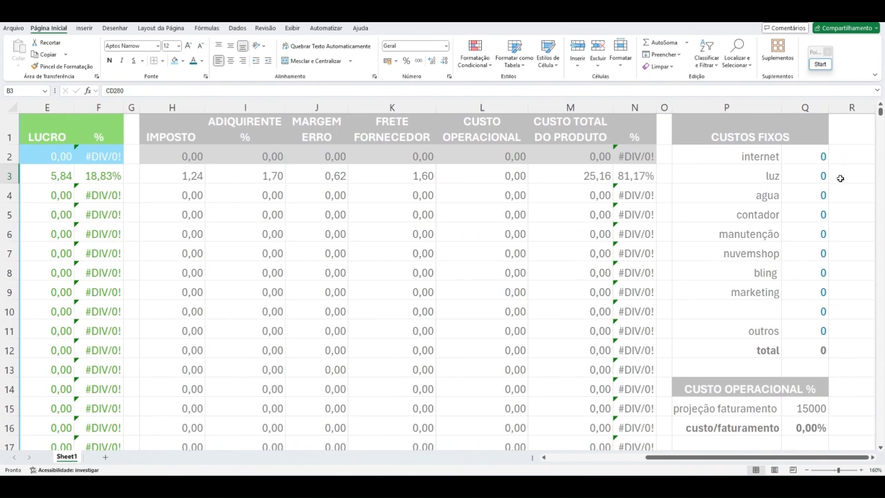
left_click(818, 157)
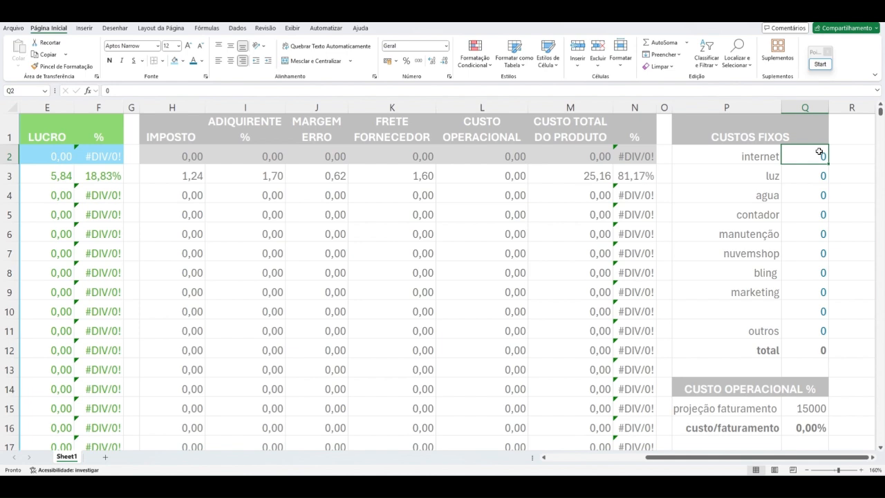
type("75")
key("Return")
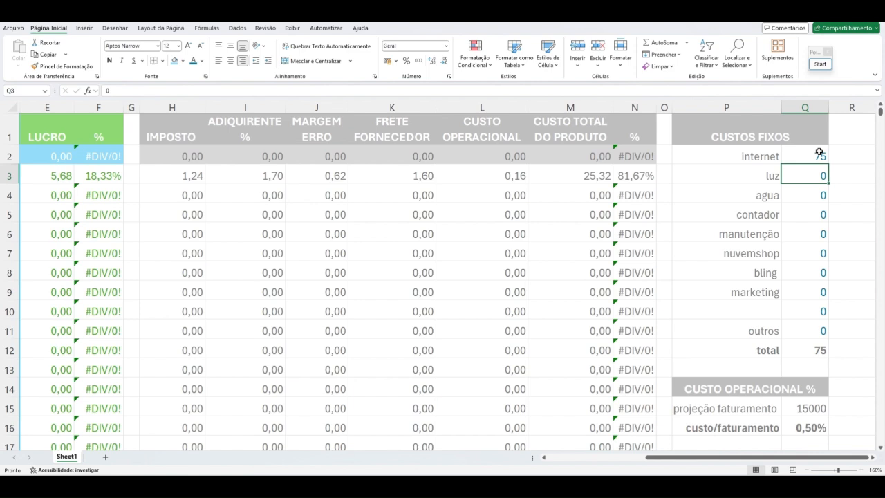
type("150")
key("Return")
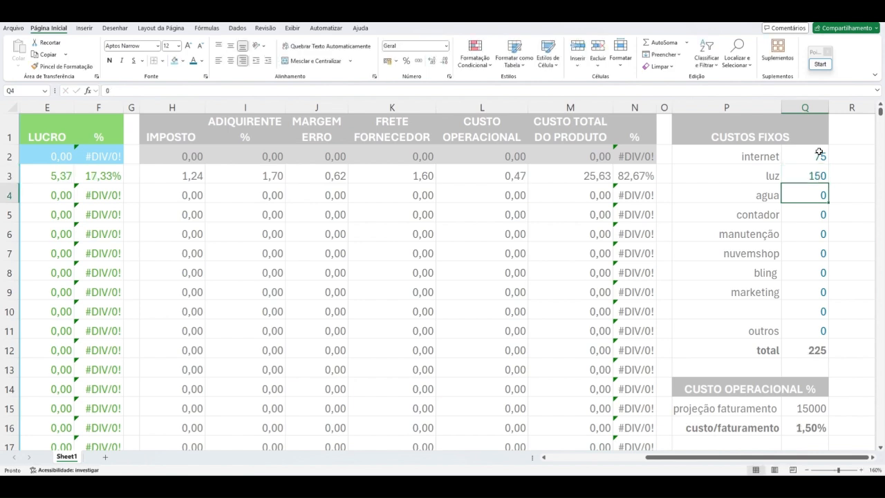
Step: Set the agua cost to 60 and the manutenção cost to 50 in the CUSTOS FIXOS table, skipping contador
type("50")
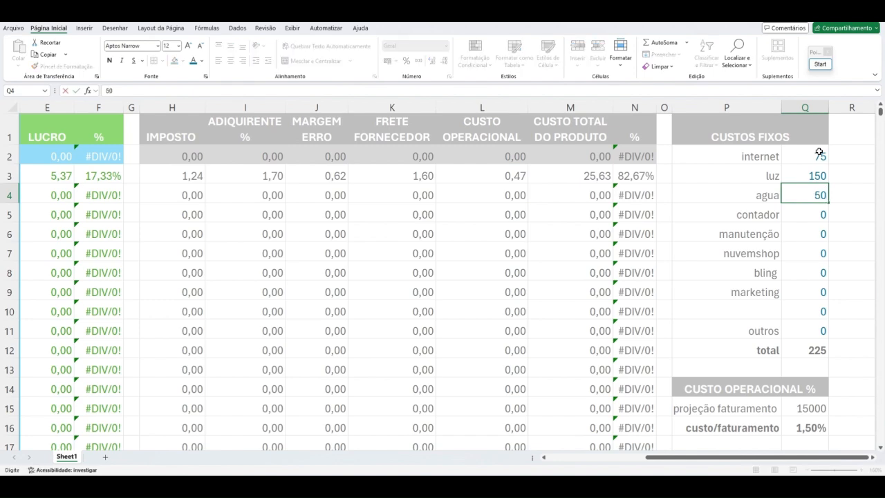
key("BackSpace")
key("BackSpace")
type("60")
key("Return")
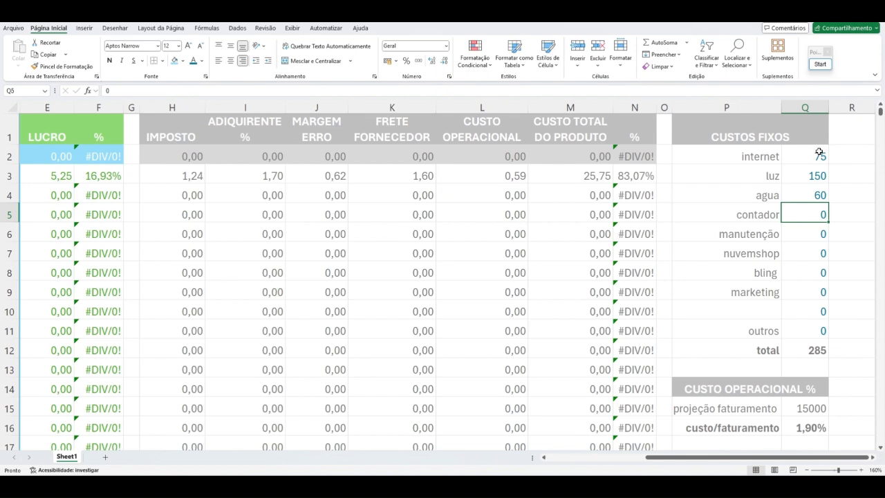
key("Return")
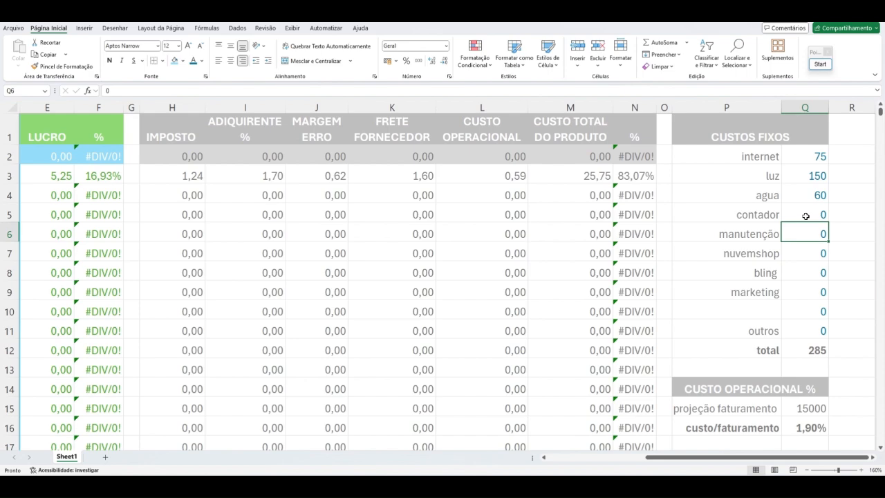
type("50")
key("Return")
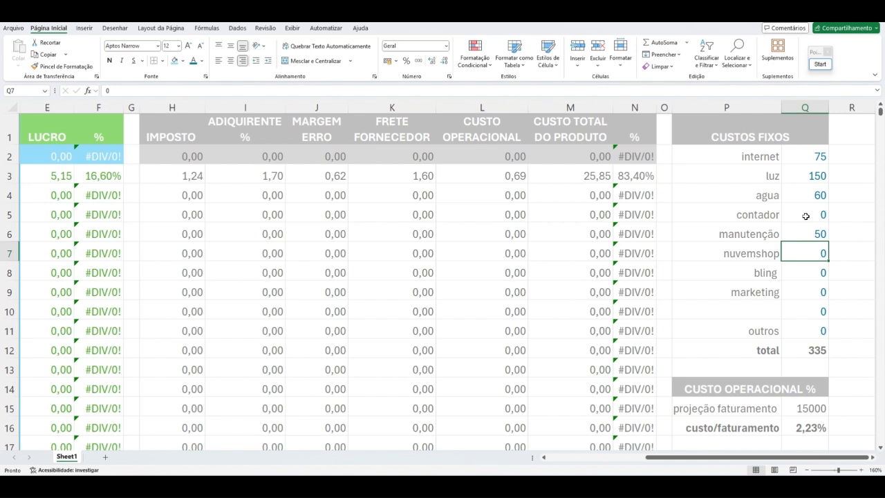
Step: Set the nuvemshop and bling costs to 59 each in the CUSTOS FIXOS table
key("Up")
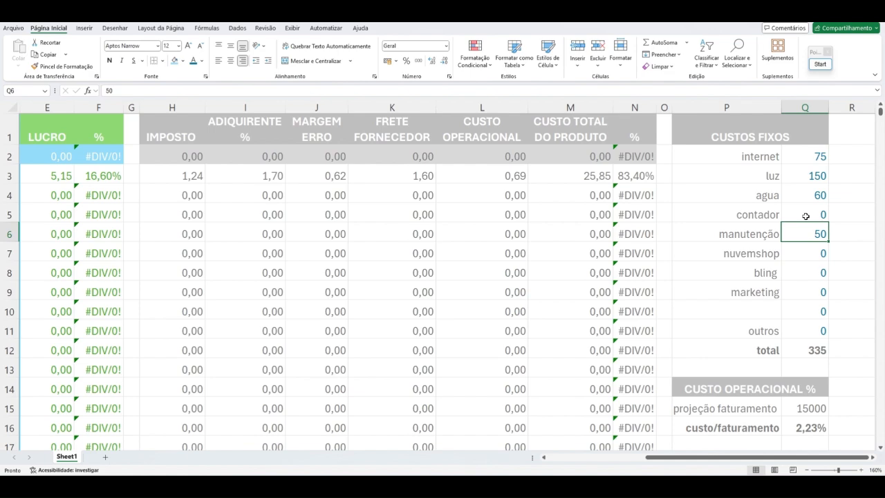
key("Down")
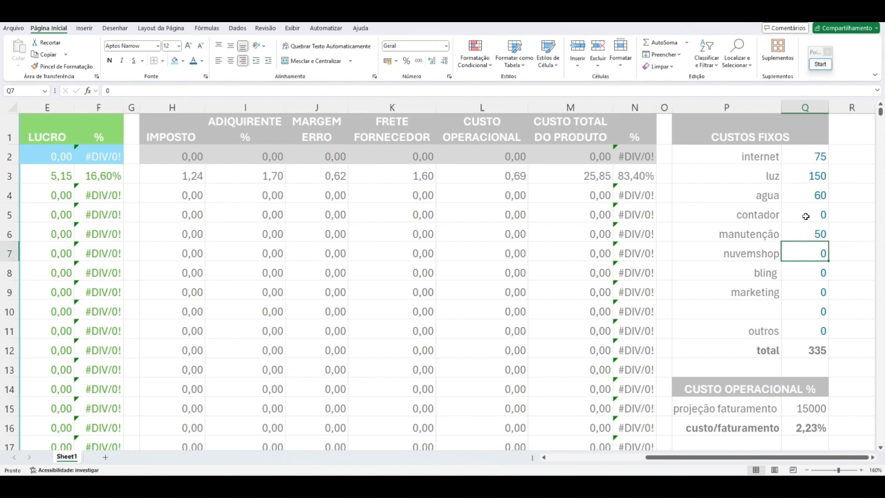
type("59")
key("Return")
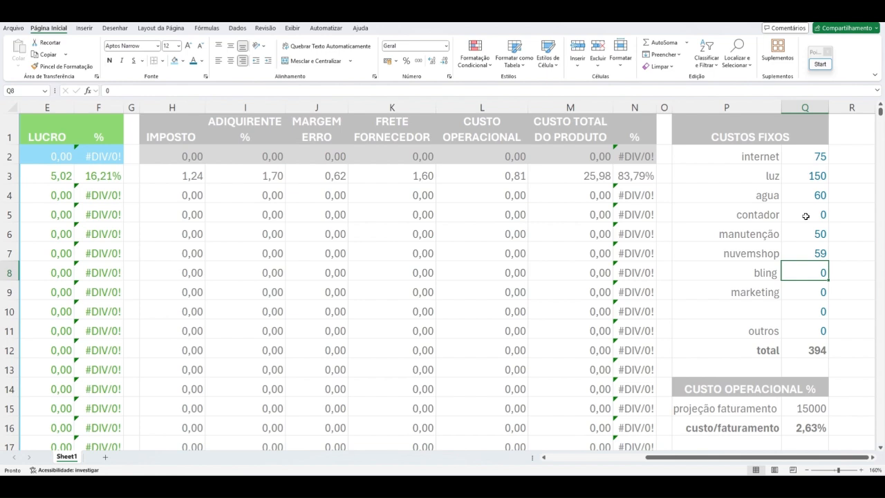
type("59")
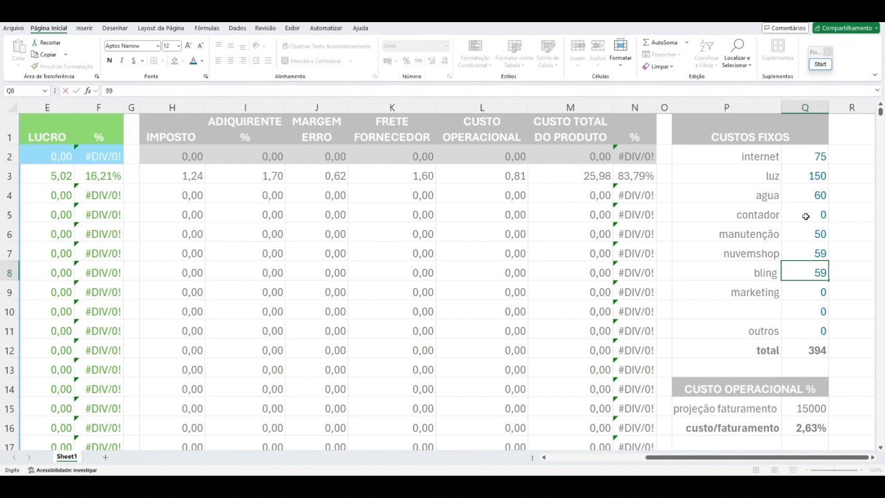
key("Return")
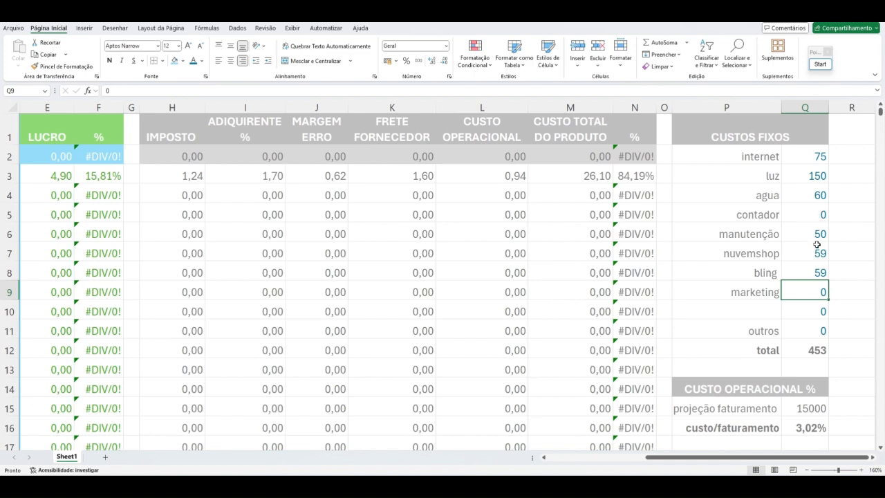
Step: Check the MARKETING percentage and the other rate settings below the CUSTOS FIXOS table
scroll(816, 245, "down", 2)
scroll(790, 148, "up", 2)
scroll(805, 255, "down", 6)
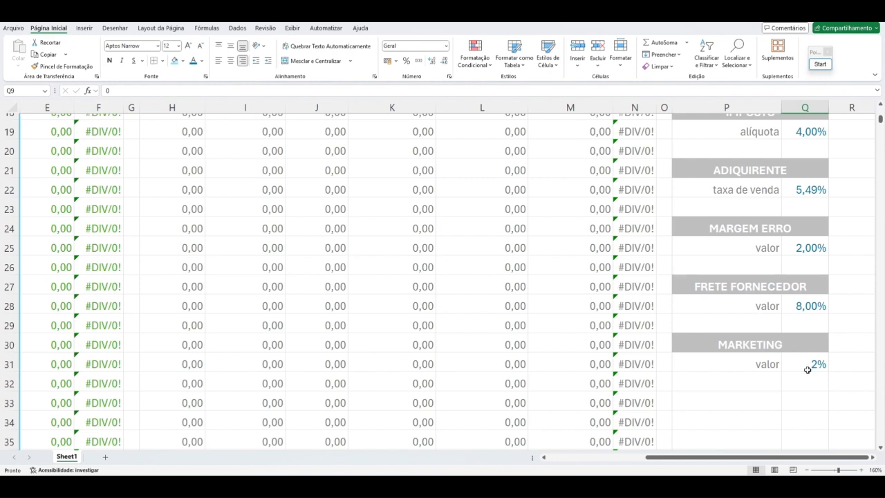
scroll(808, 369, "up", 6)
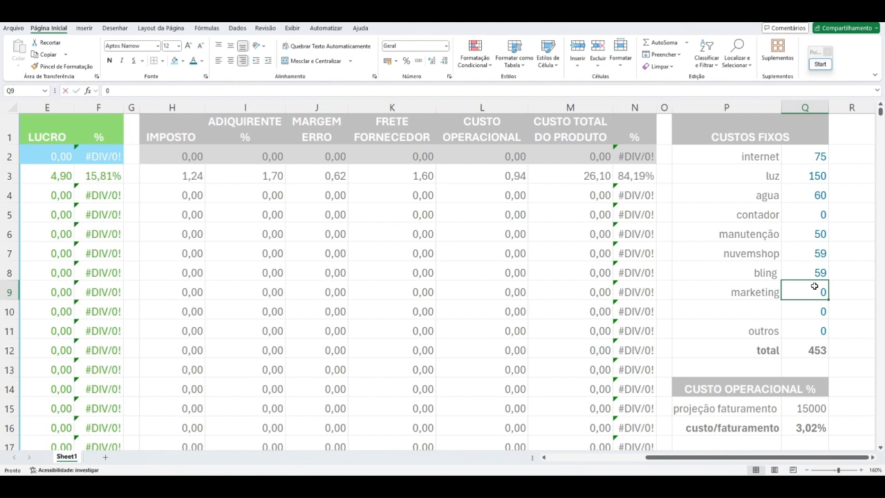
Step: Set the marketing cost to 200 in the CUSTOS FIXOS table, leaving the blank row and outros unfilled
type("200,")
key("BackSpace")
key("Return")
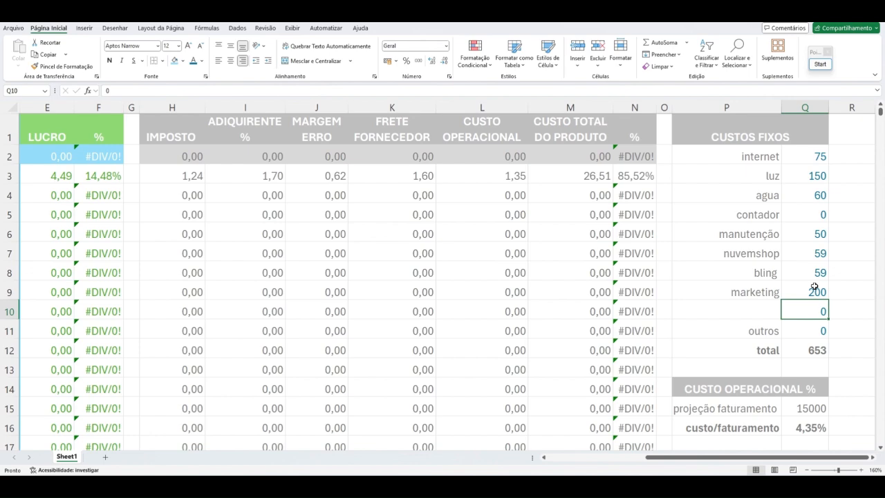
left_click(759, 312)
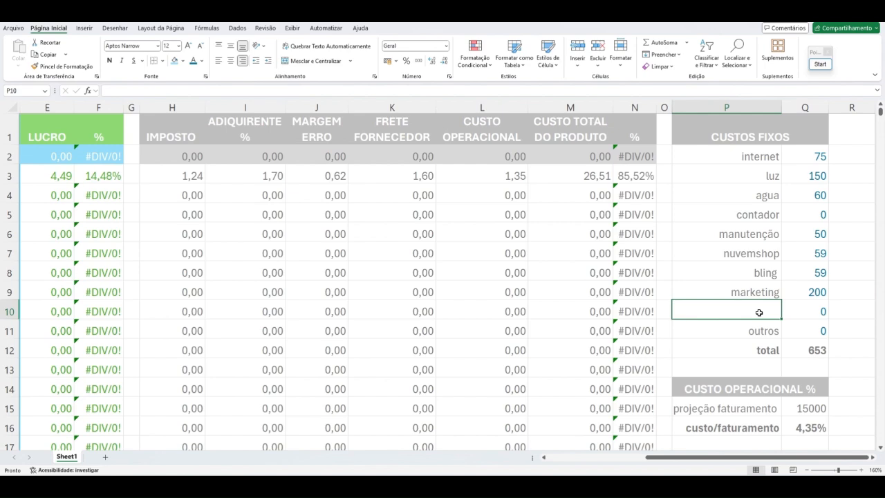
left_click(765, 335)
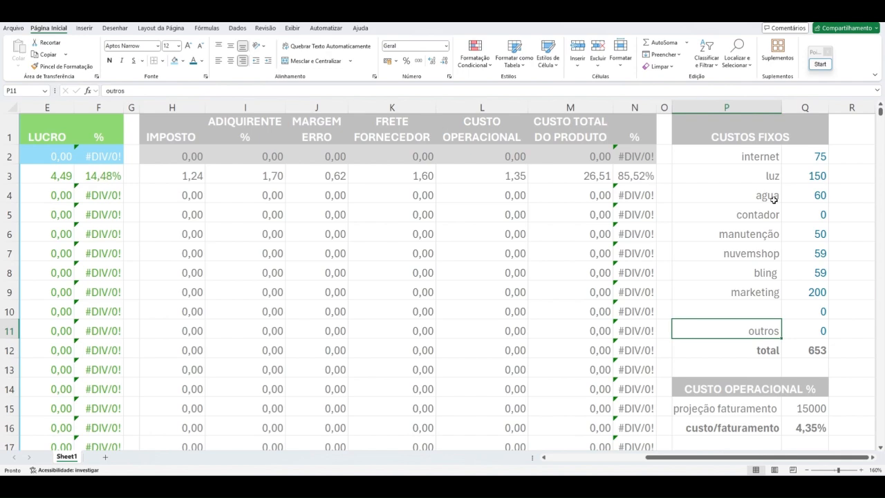
Step: Color the projeção faturamento value under CUSTO OPERACIONAL % blue
scroll(837, 274, "down", 1)
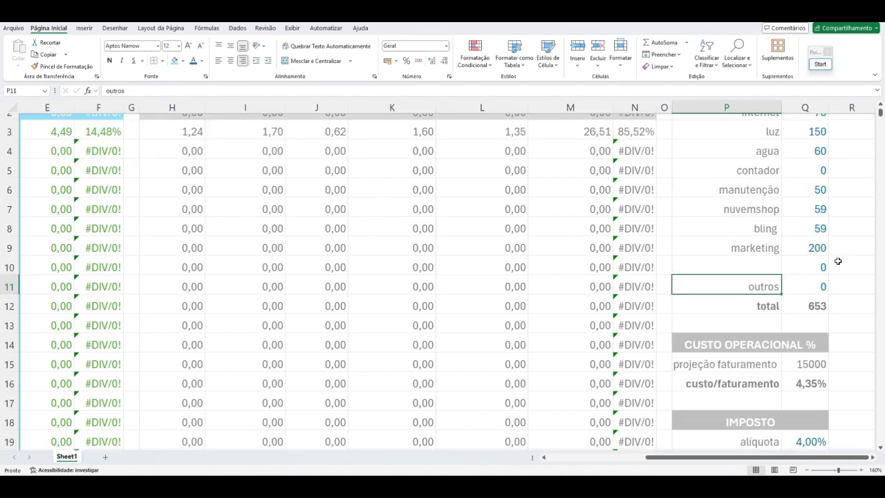
scroll(838, 261, "down", 1)
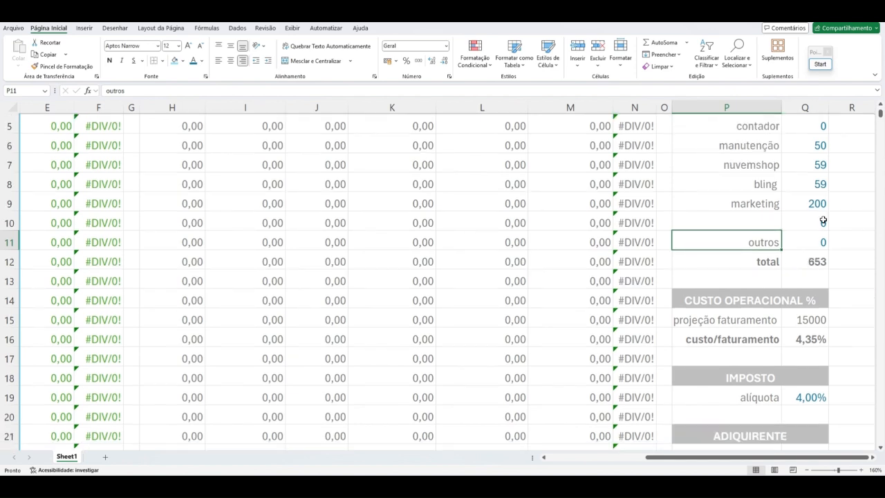
scroll(825, 270, "up", 1)
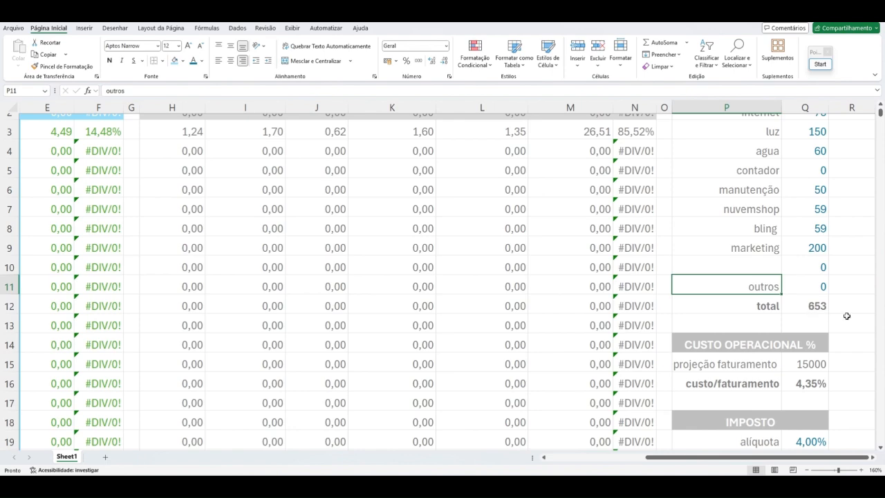
scroll(846, 316, "down", 2)
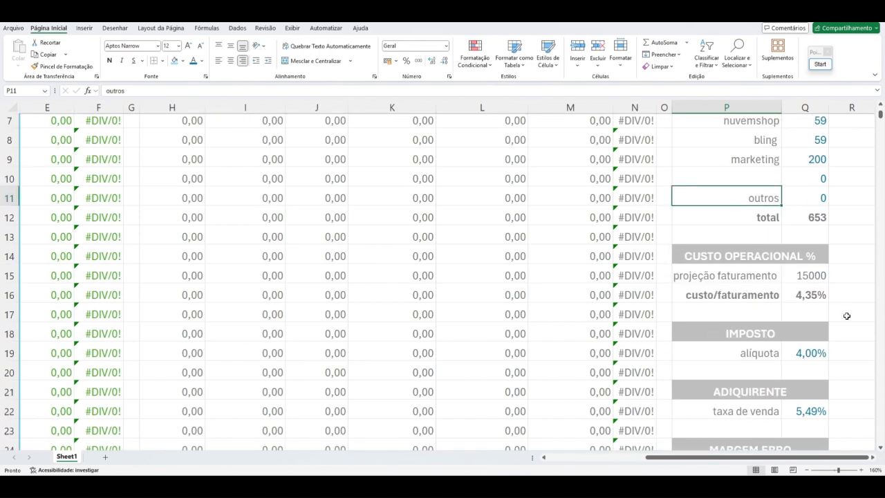
left_click(814, 268)
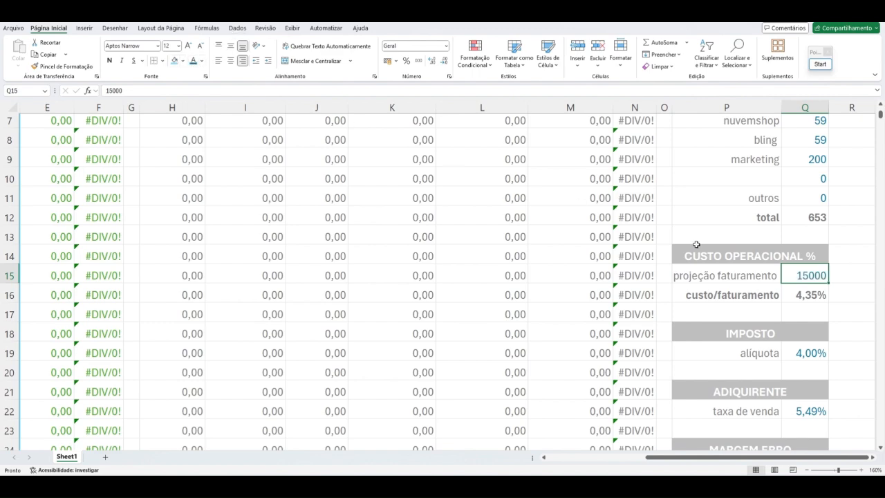
left_click(833, 276)
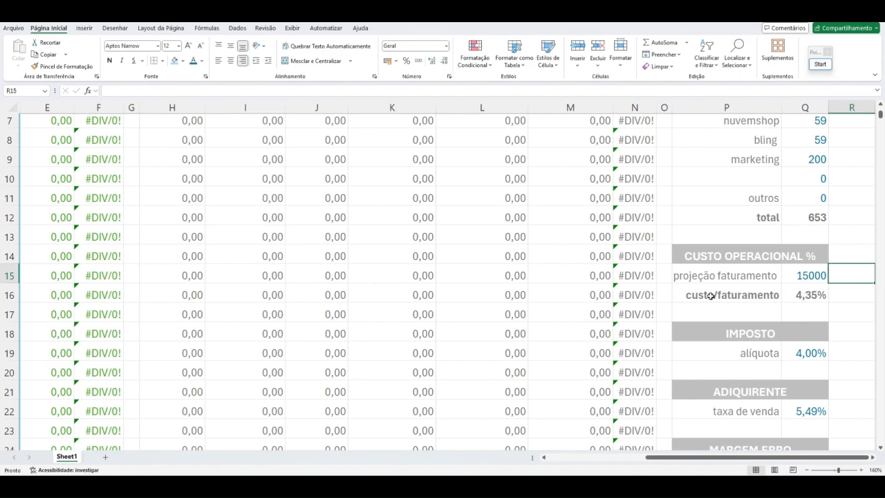
Step: Examine the custo/faturamento formula against the fixed-cost total and the projeção faturamento
left_click(801, 296)
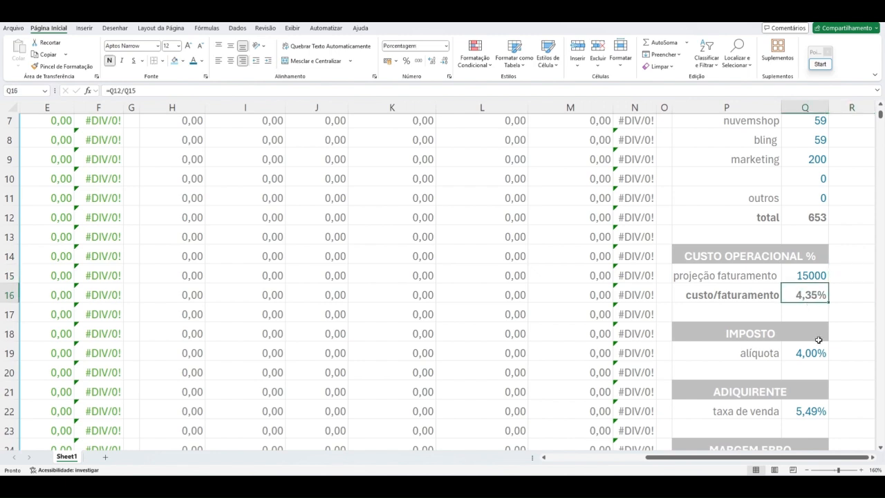
scroll(818, 340, "up", 1)
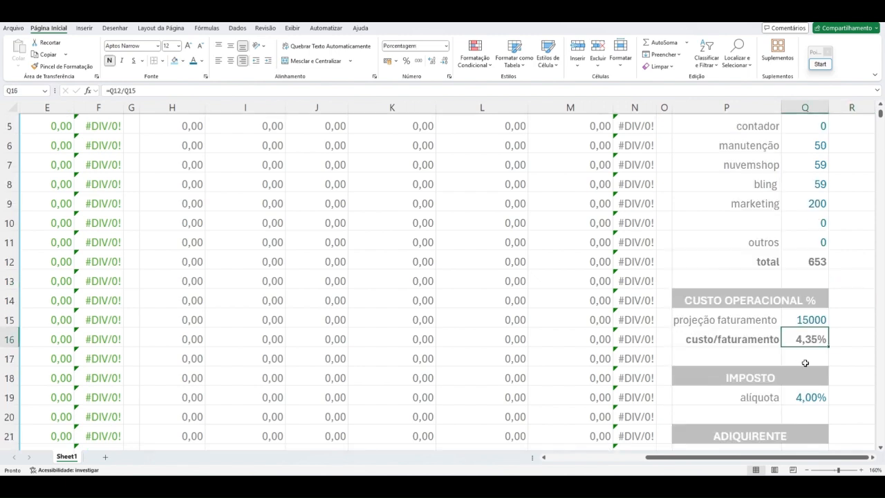
scroll(804, 363, "up", 2)
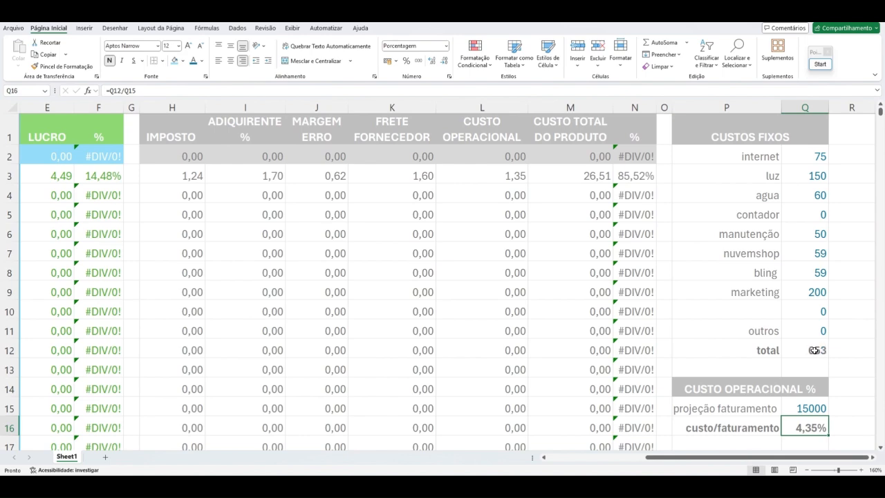
scroll(814, 350, "down", 2)
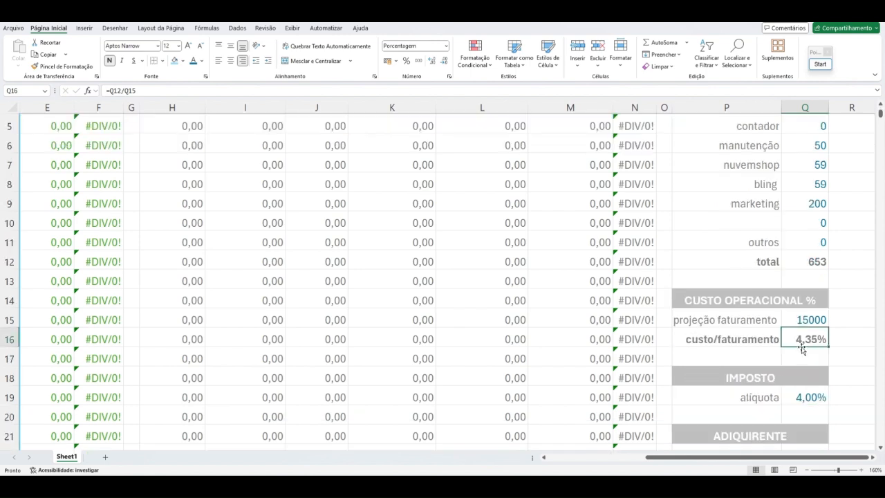
scroll(812, 320, "down", 2)
Step: Select the IMPOSTO alíquota cell, start the screen annotation tool and cover the cost columns with a filled white rectangle
left_click(813, 309)
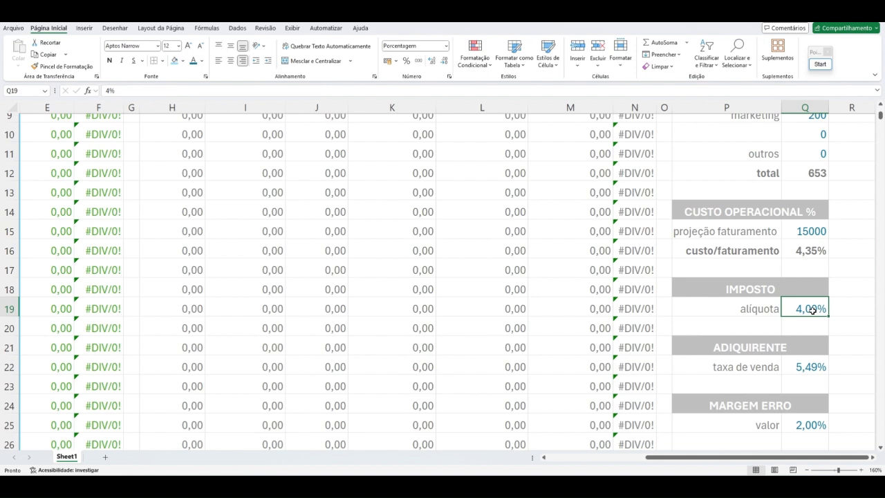
left_click(819, 64)
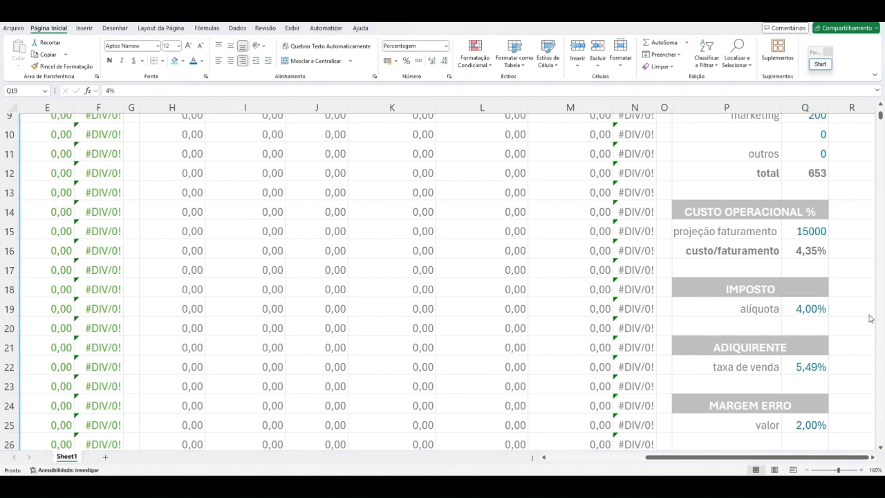
left_click(810, 309)
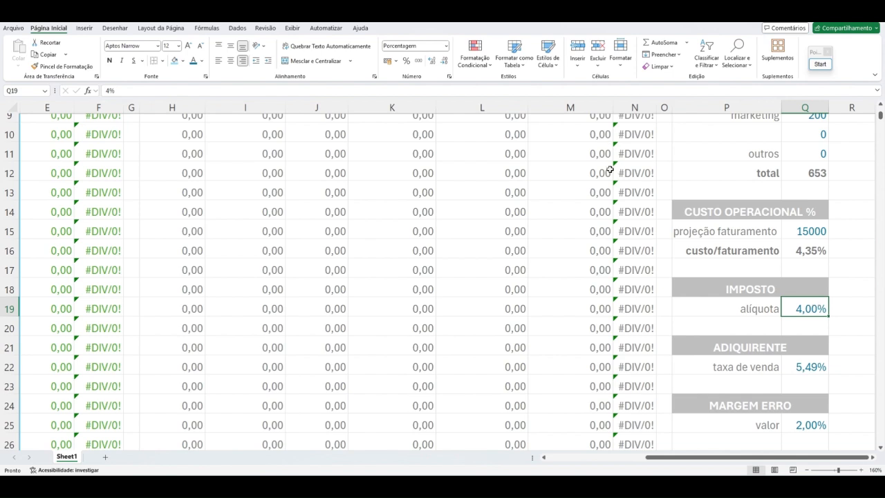
left_click(412, 24)
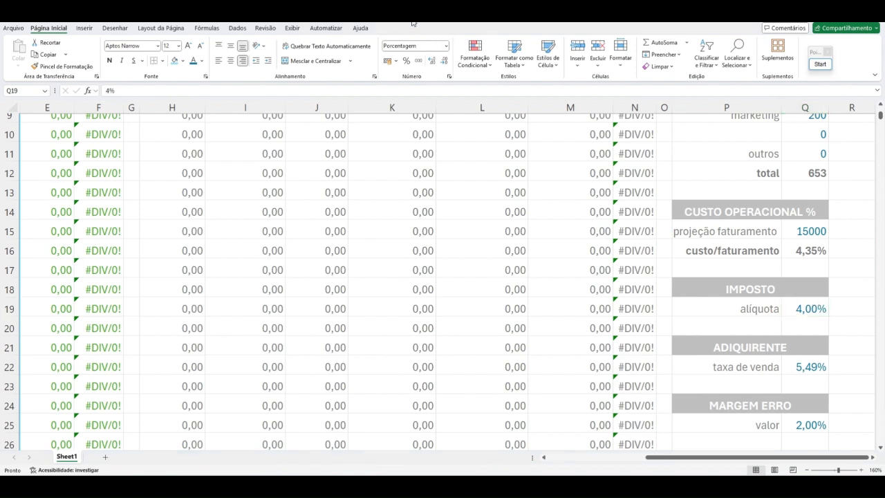
left_click(818, 67)
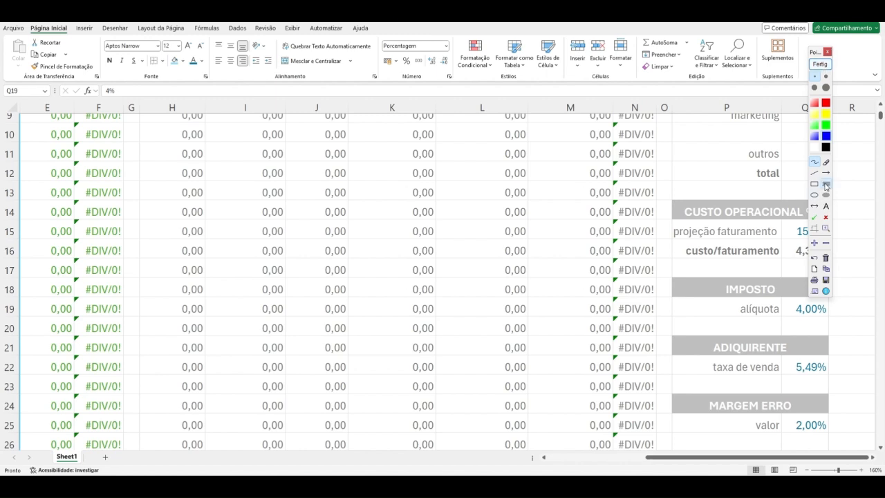
left_click(826, 186)
left_click_drag(121, 98, 716, 435)
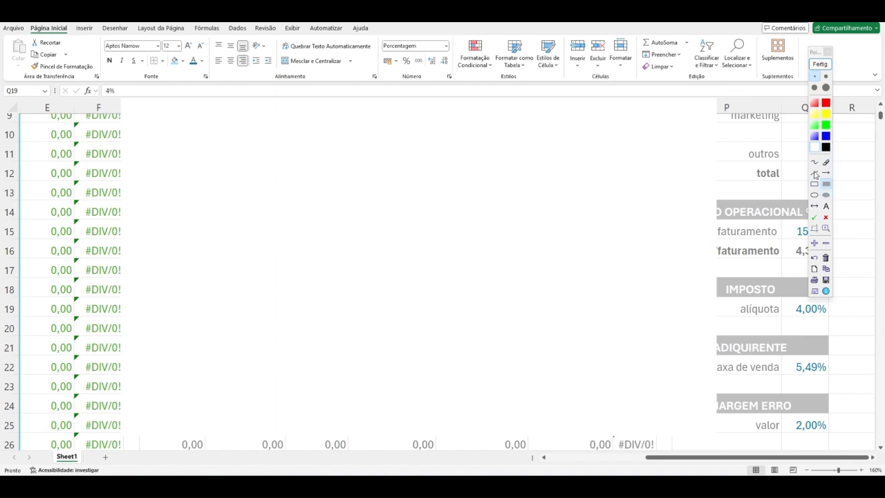
Step: Write 10,00 in the largest blue annotation text on the white area, with 0,40 directly beneath it
left_click(825, 205)
left_click(825, 87)
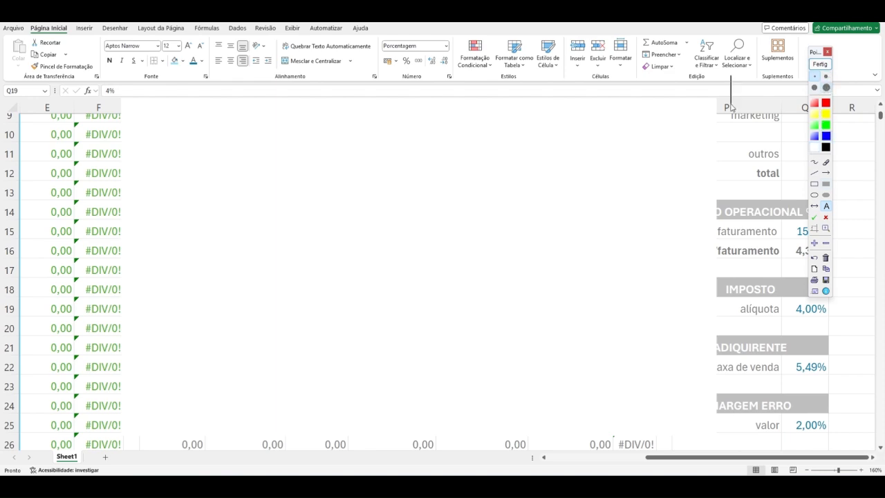
left_click(264, 174)
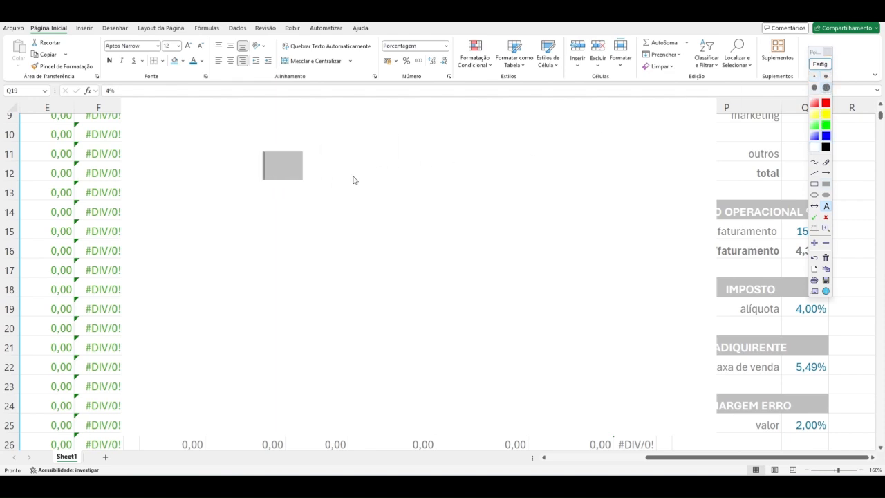
type("10,00")
key("Return")
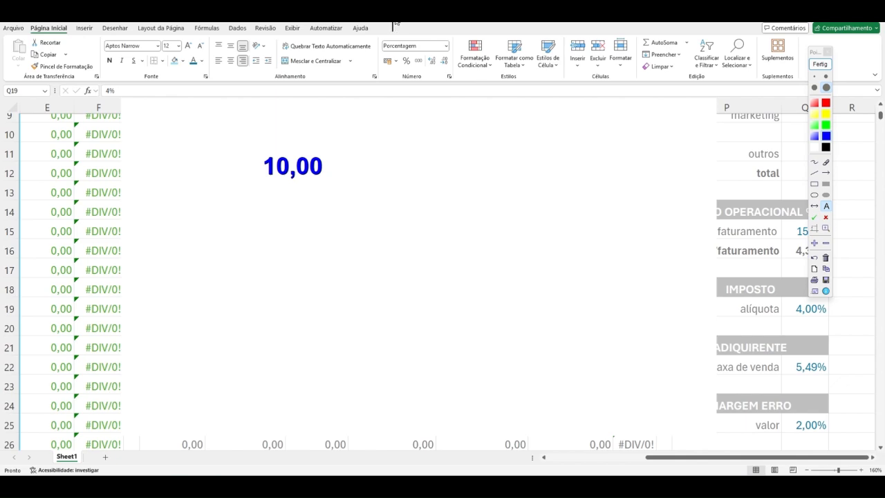
left_click(268, 199)
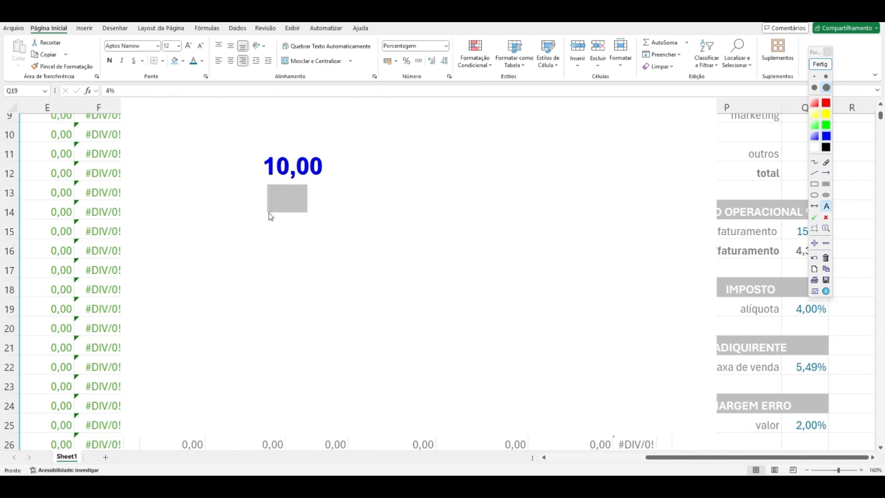
type("0,40")
key("Return")
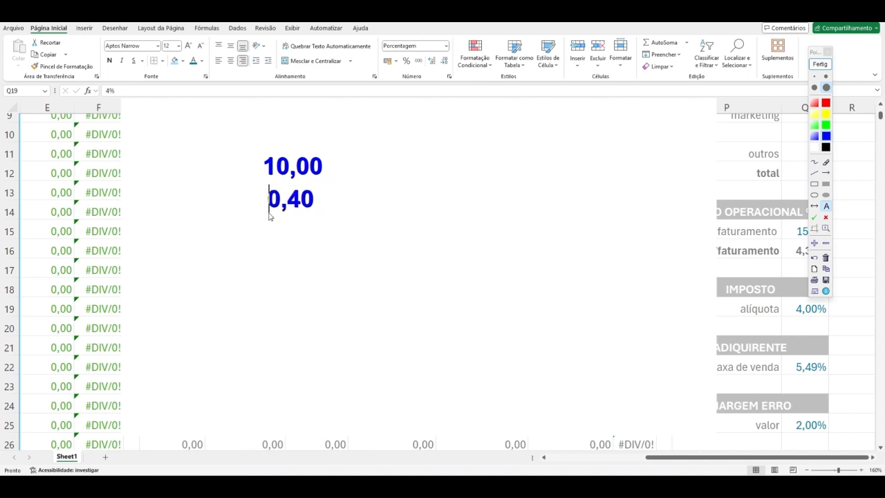
Step: Write 10,40 as the sum below the two annotated amounts and mark it with a red cross
left_click(329, 214)
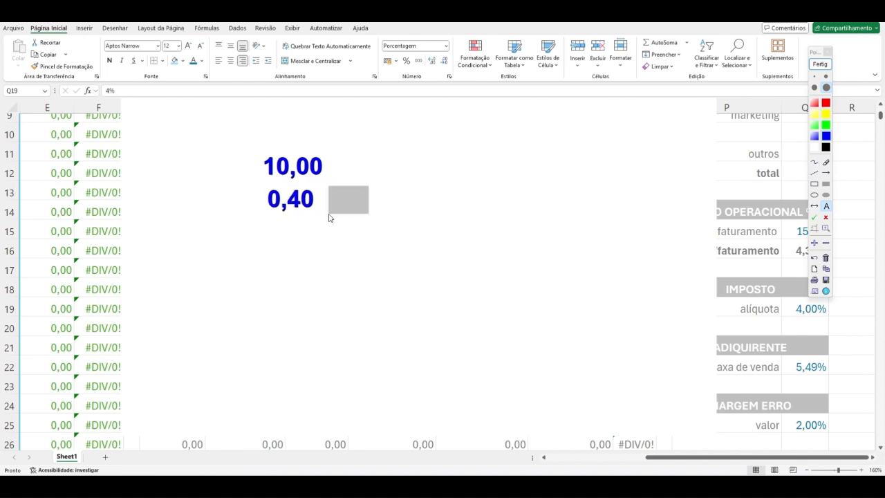
left_click(326, 222)
left_click(262, 260)
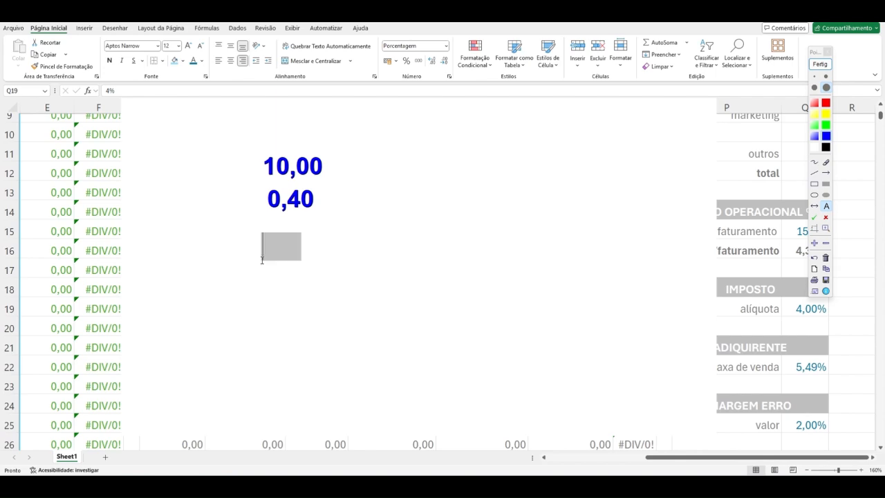
type("10,40")
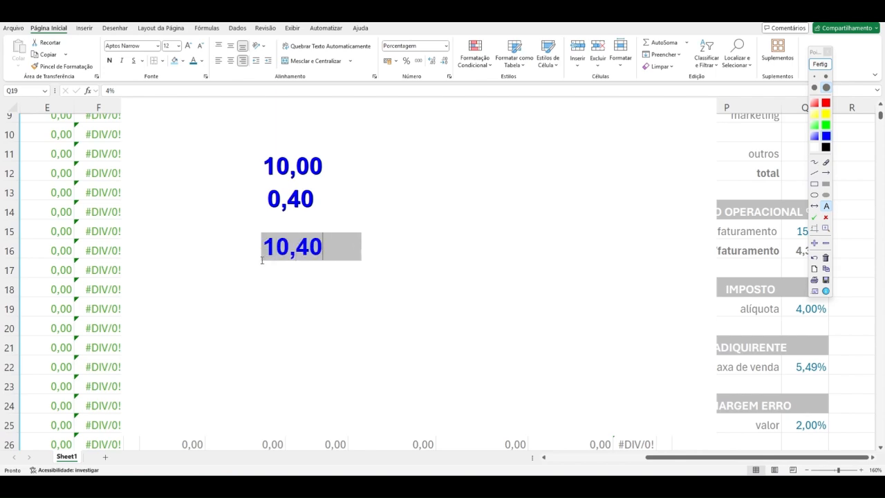
key("Return")
left_click(826, 219)
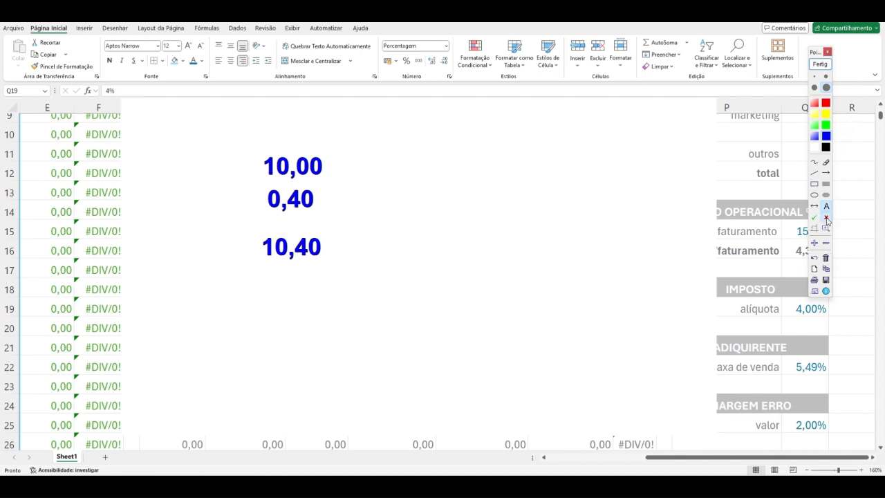
left_click(337, 246)
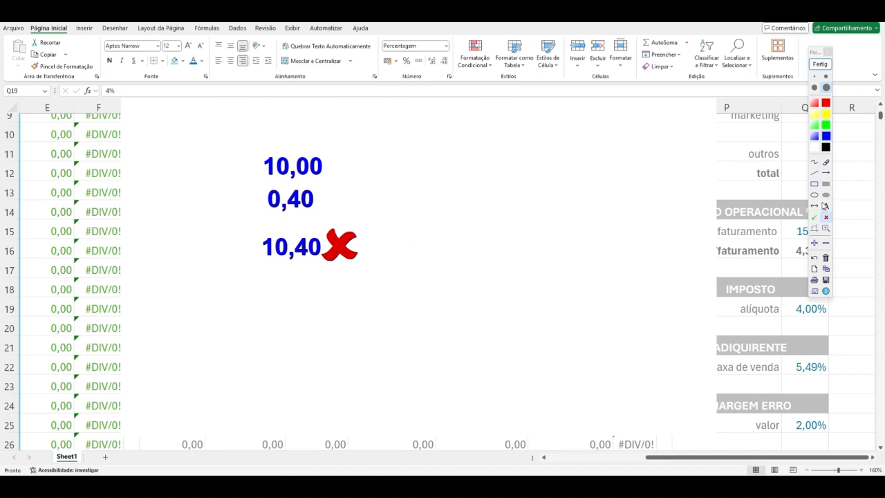
Step: Switch to the calculator, reduce its window over the annotated sheet and compute 10,40 × 4%, clearing the display when done
left_click(823, 204)
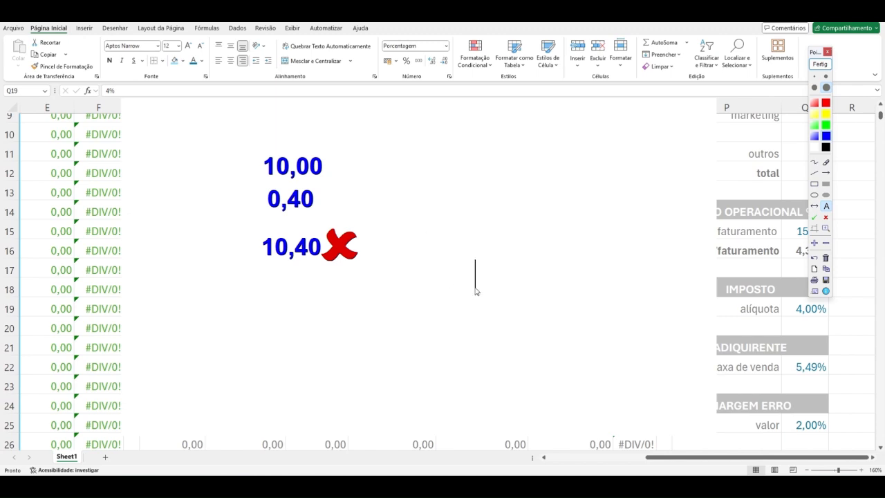
key("alt+Tab")
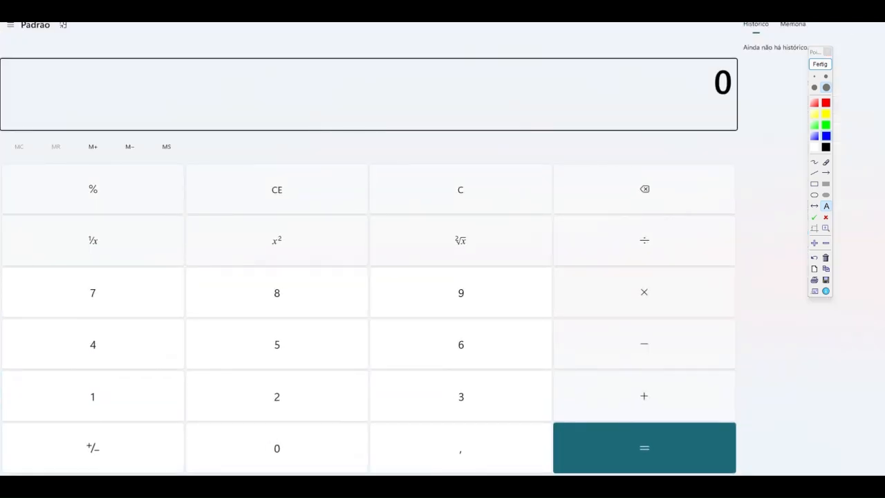
key("super+Down")
type("10,")
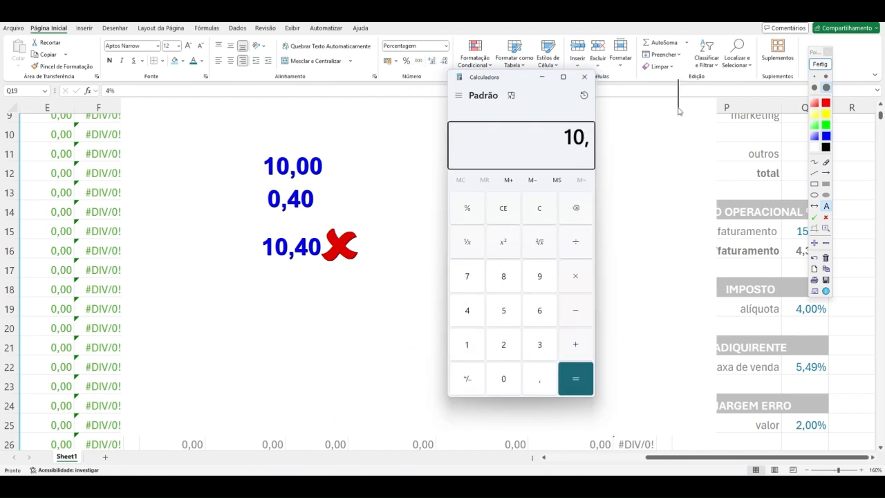
type("40")
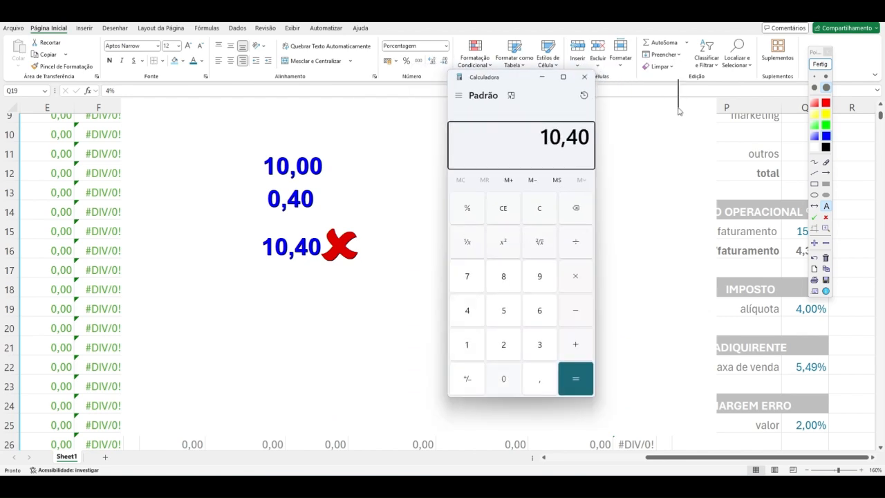
type("*")
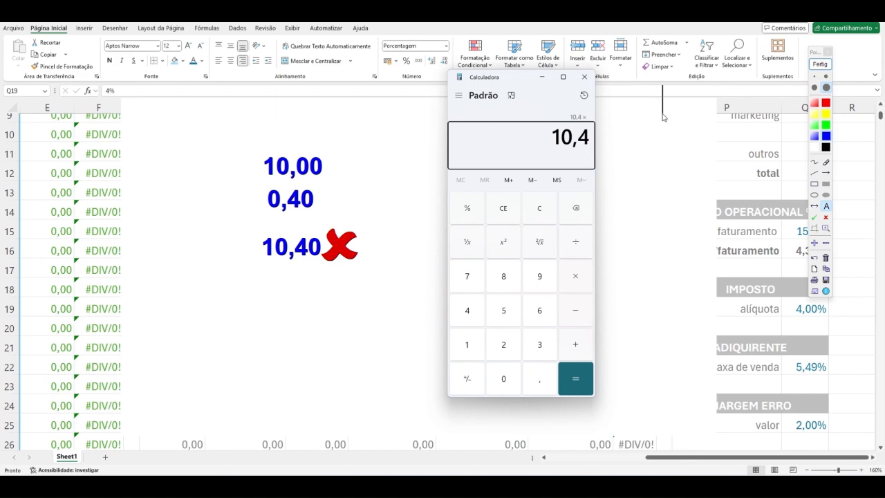
type("4")
left_click(468, 208)
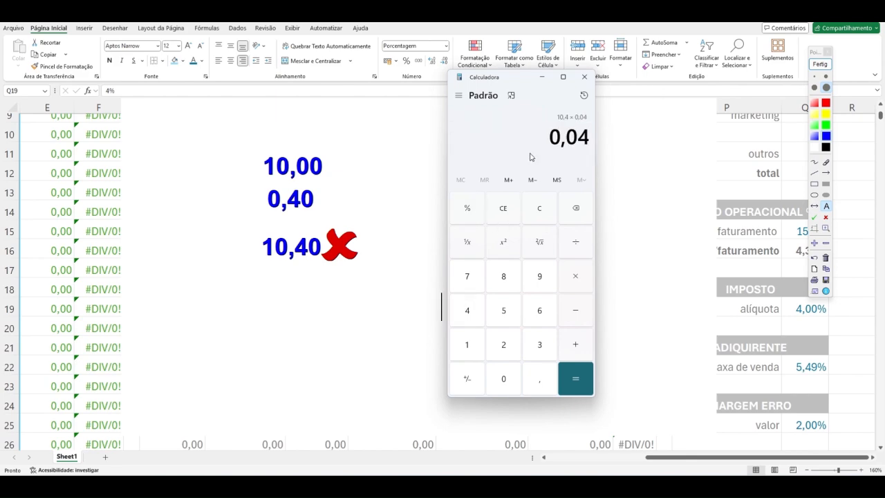
key("Return")
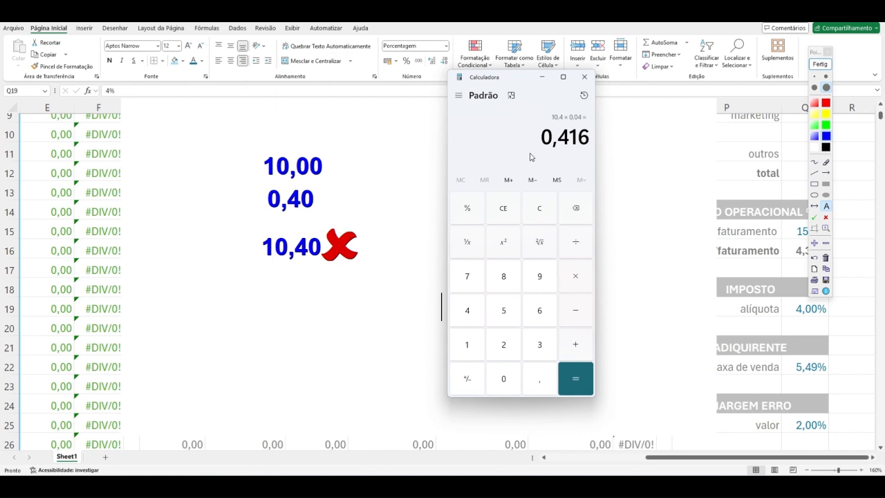
left_click(540, 208)
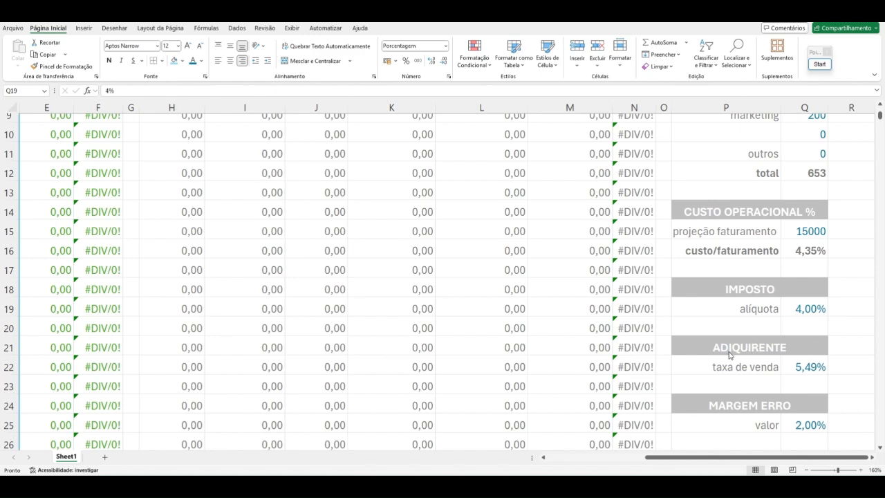
Step: Examine the rate cells for ADIQUIRENTE taxa de venda, MARGEM ERRO and FRETE FORNECEDOR
left_click(718, 370)
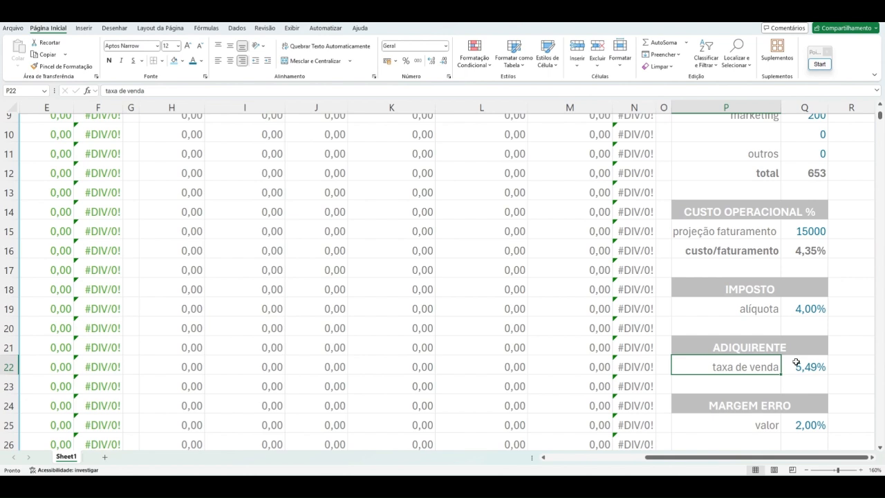
left_click(809, 366)
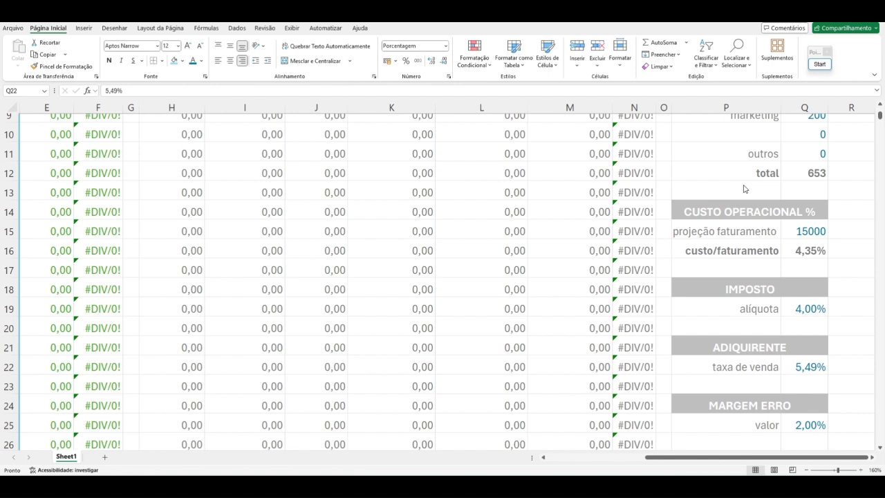
scroll(816, 418, "down", 3)
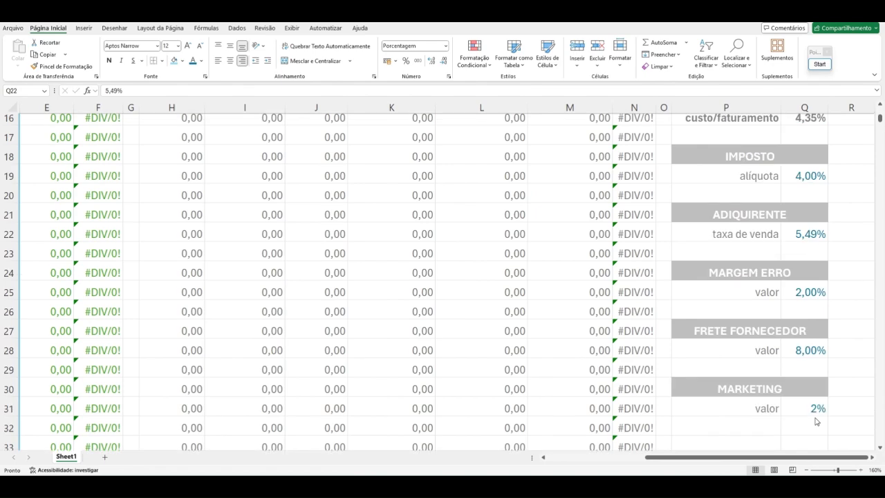
scroll(815, 418, "down", 1)
scroll(816, 419, "down", 1)
scroll(814, 417, "up", 1)
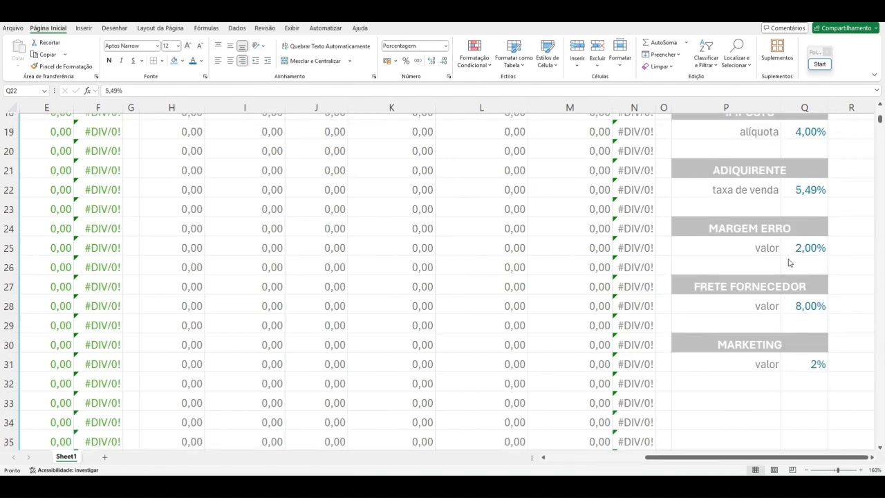
left_click(803, 244)
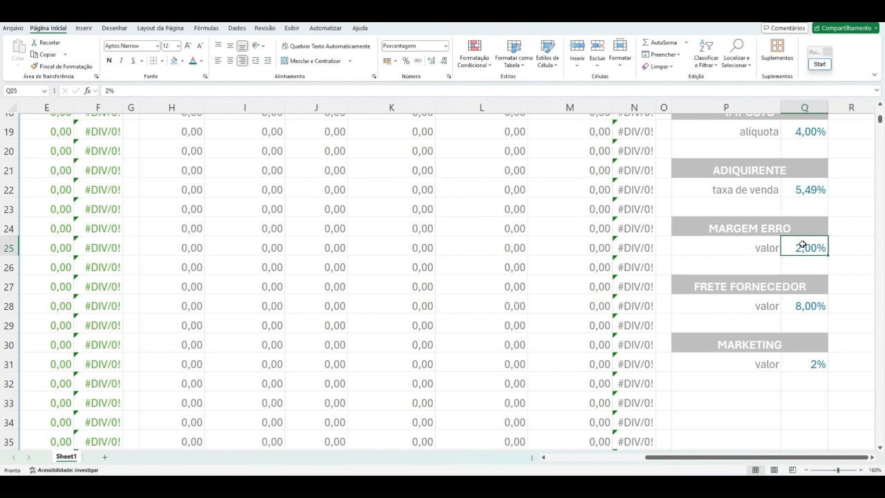
left_click(807, 308)
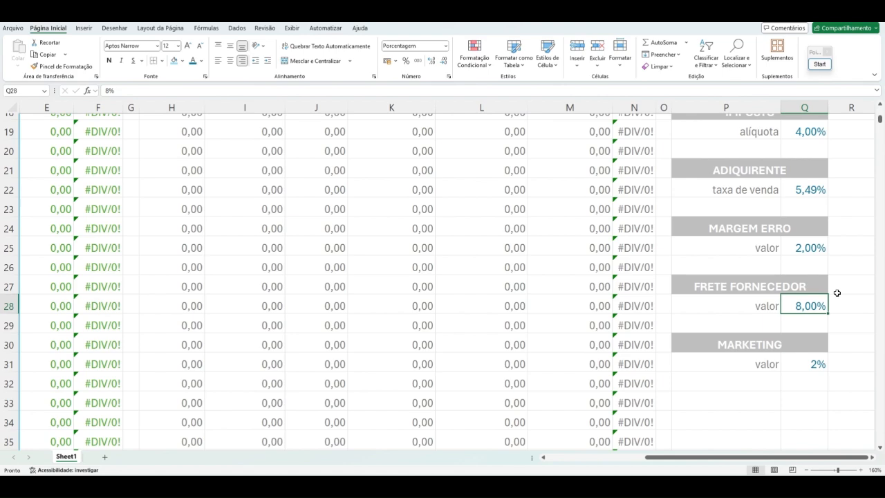
Step: Return to the product table and check the Caneca dourada 280ml profit percentage formula and the VENDA formulas in its rows
scroll(806, 412, "up", 6)
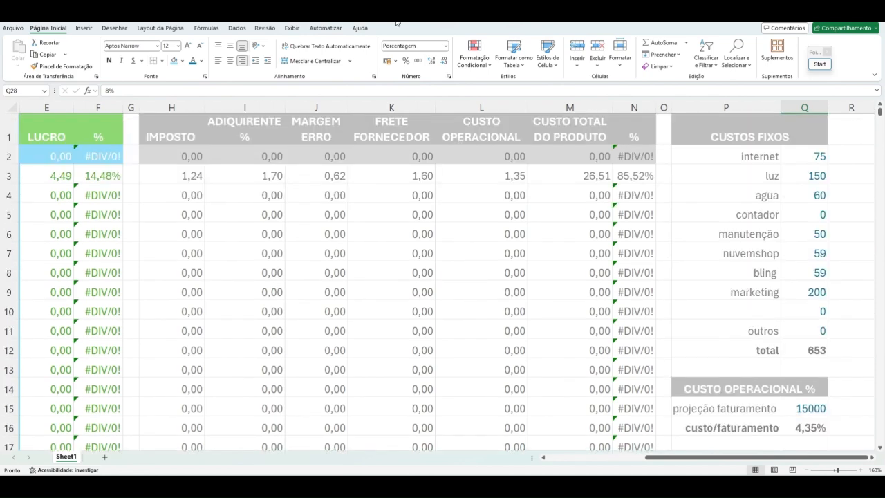
key("ctrl+Home")
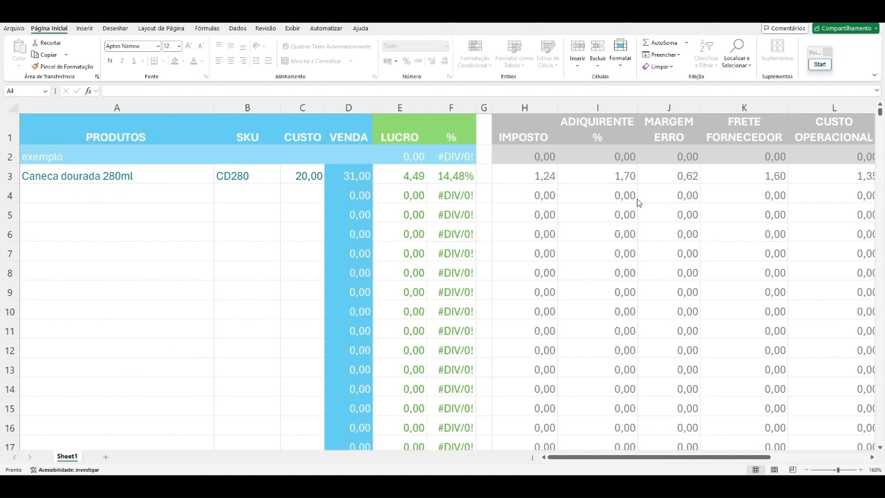
left_click(463, 176)
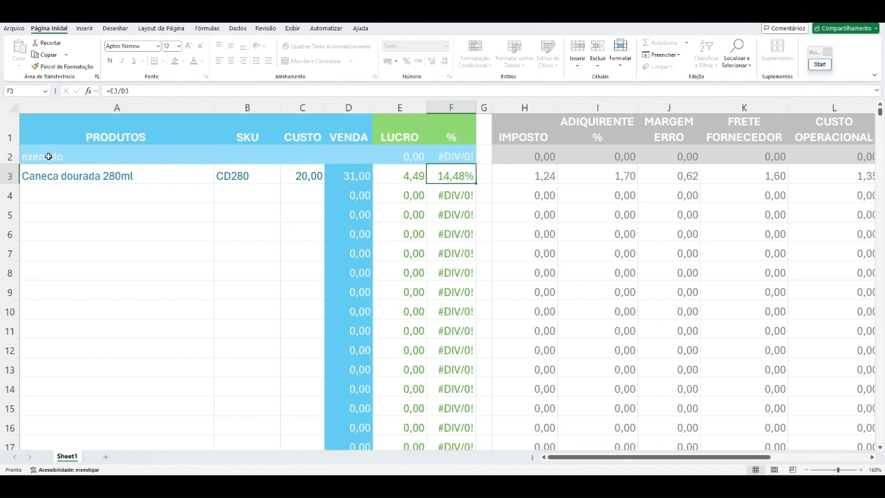
left_click(355, 177)
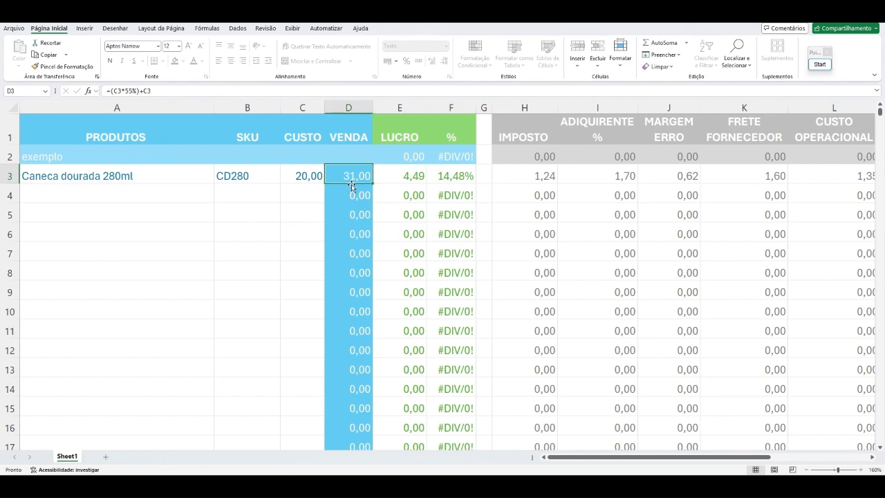
left_click(351, 197)
left_click(351, 215)
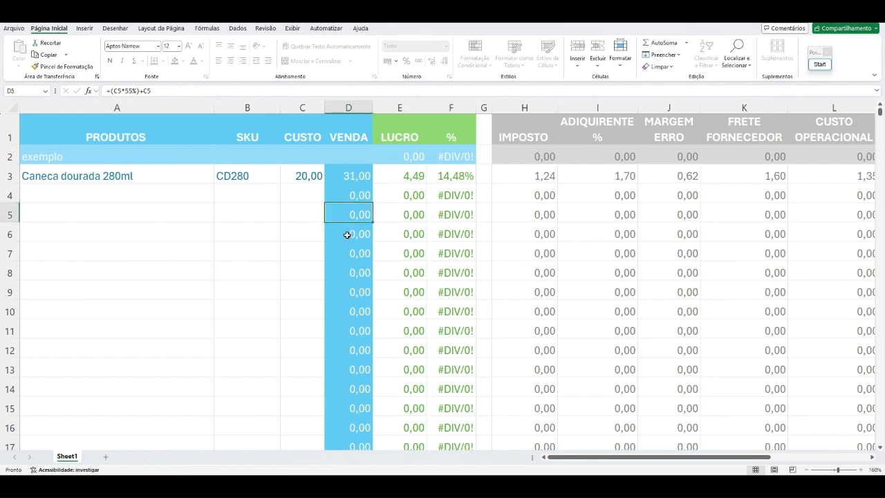
left_click(347, 235)
left_click(346, 255)
left_click(349, 181)
left_click(351, 156)
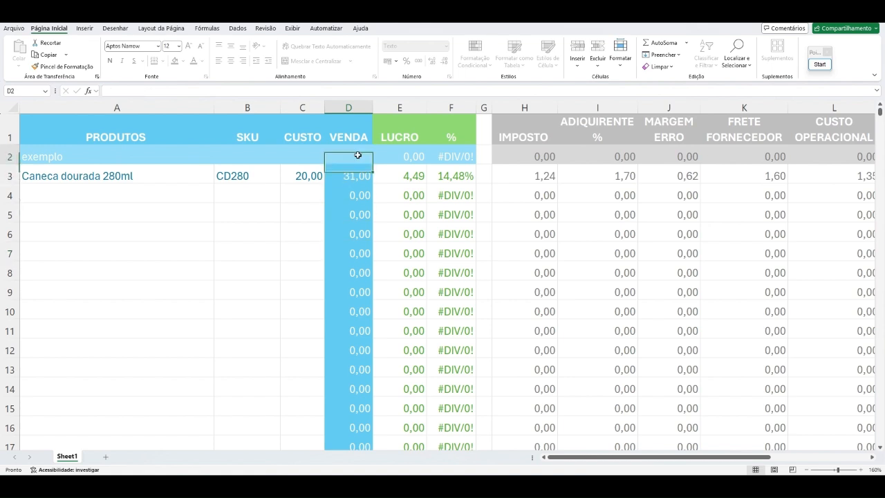
left_click(351, 175)
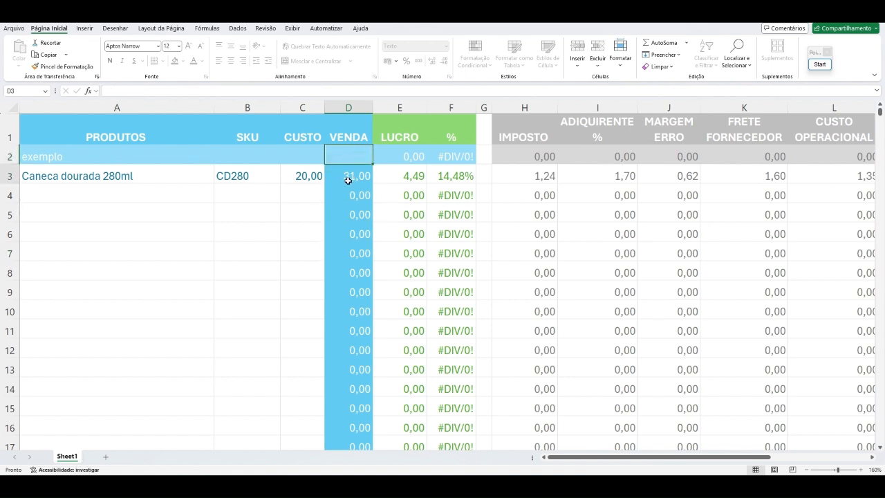
Step: Inspect the parts of the VENDA formula =(C3*55%)+C3 in D3 against the product's CUSTO cell, leaving the formula as it is
left_click(114, 91)
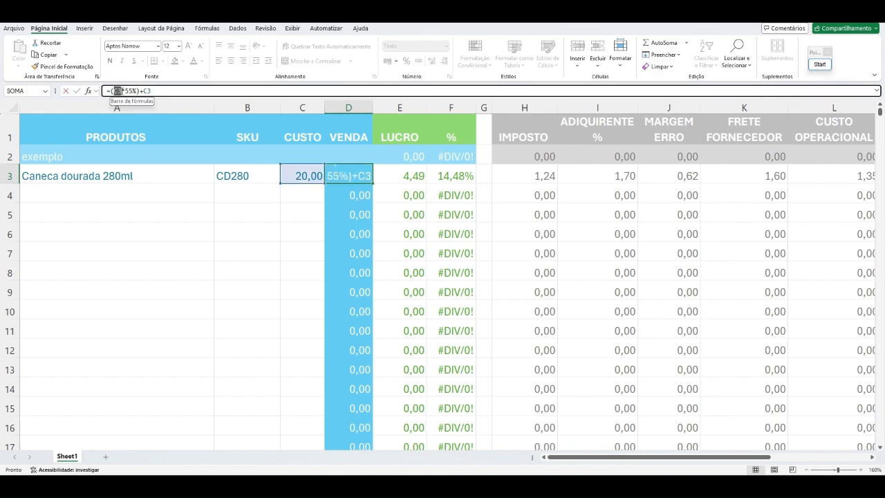
double_click(115, 92)
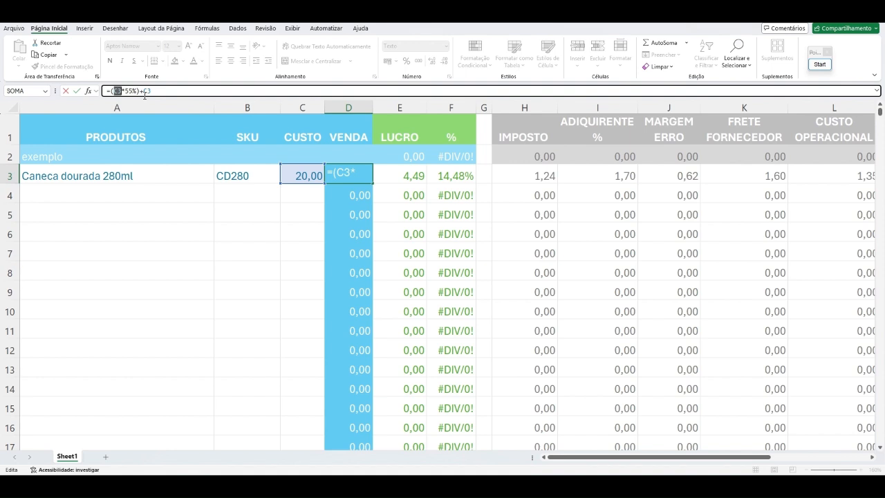
left_click(124, 91)
left_click_drag(114, 91, 137, 91)
left_click(146, 91)
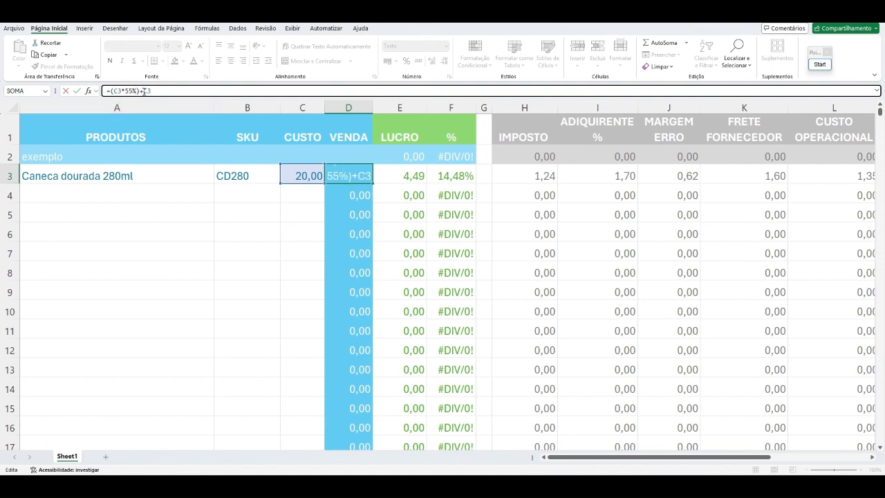
double_click(147, 91)
left_click(295, 178)
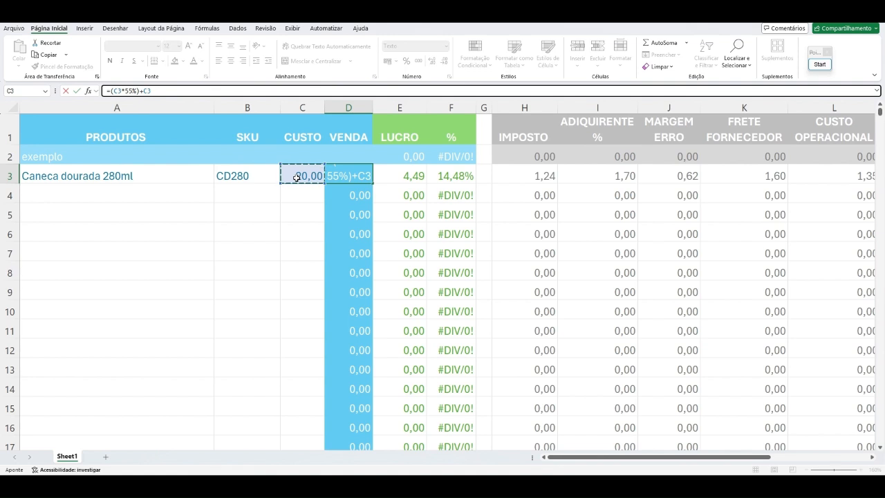
key("Return")
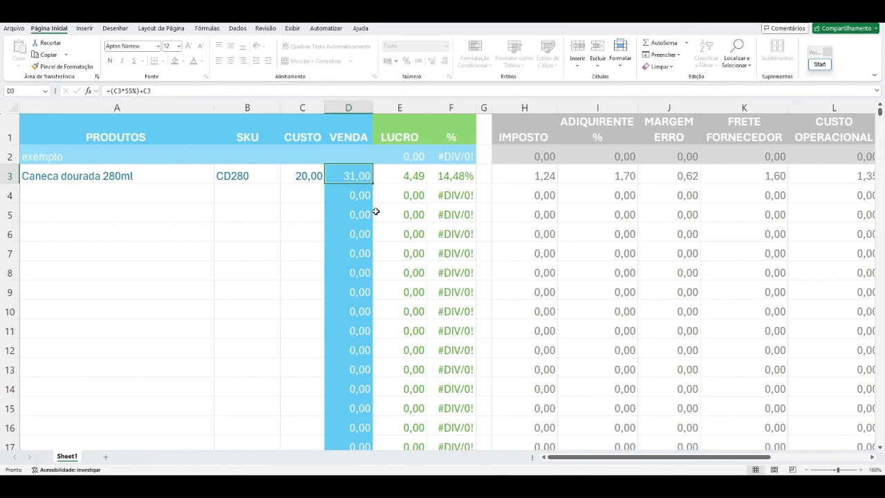
Step: Enter 20 as the CUSTO of the exemplo row
left_click(353, 156)
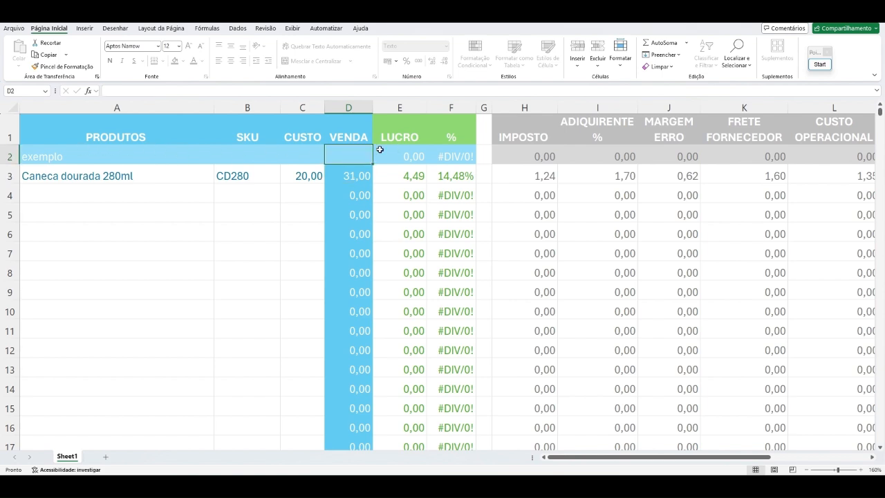
left_click(49, 159)
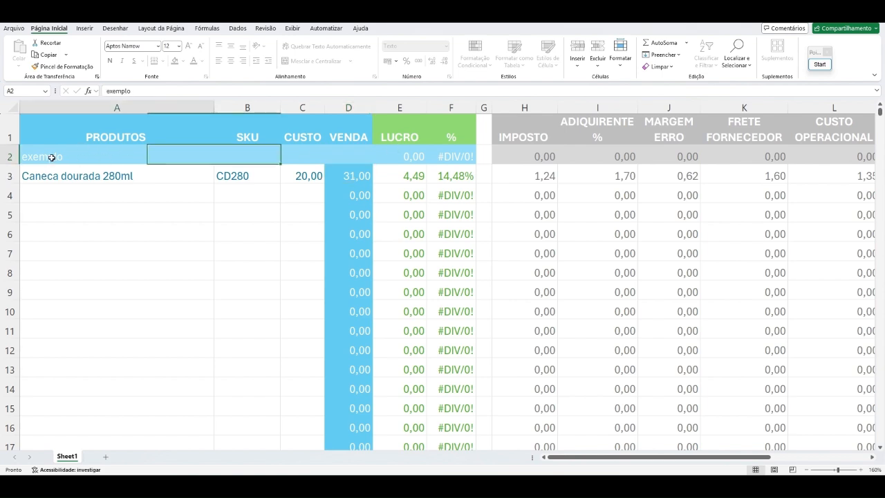
left_click(343, 155)
double_click(312, 156)
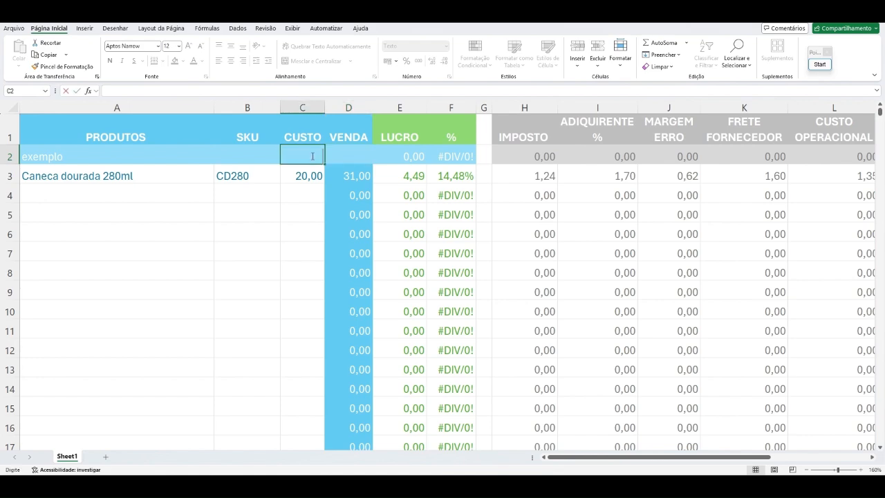
type("20")
key("Return")
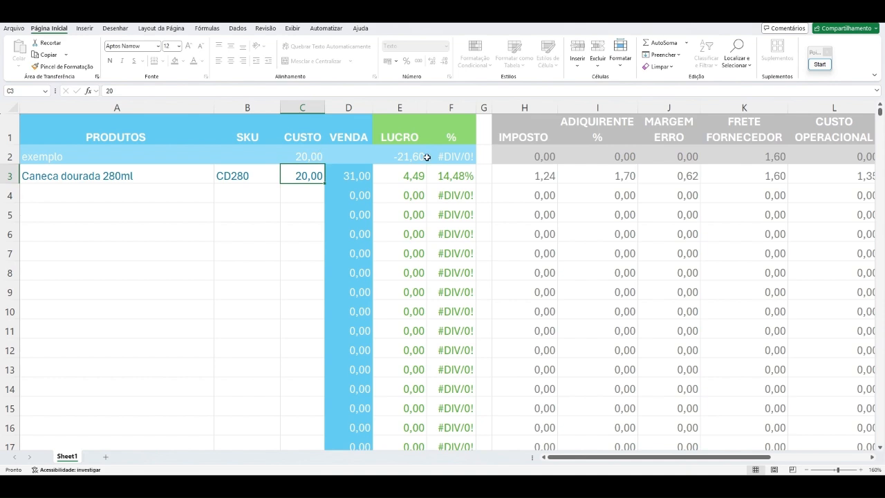
Step: Compare the exemplo row's VENDA cell with the VENDA formula of the Caneca dourada 280ml row
left_click(363, 160)
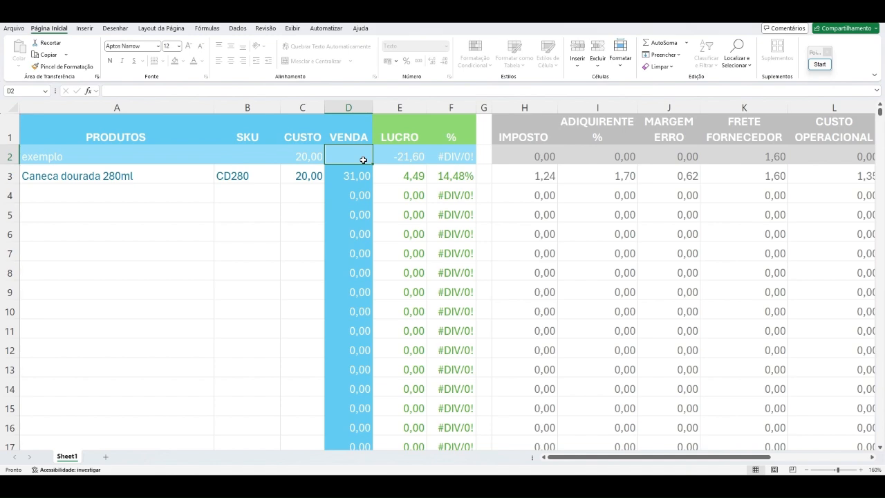
left_click(357, 177)
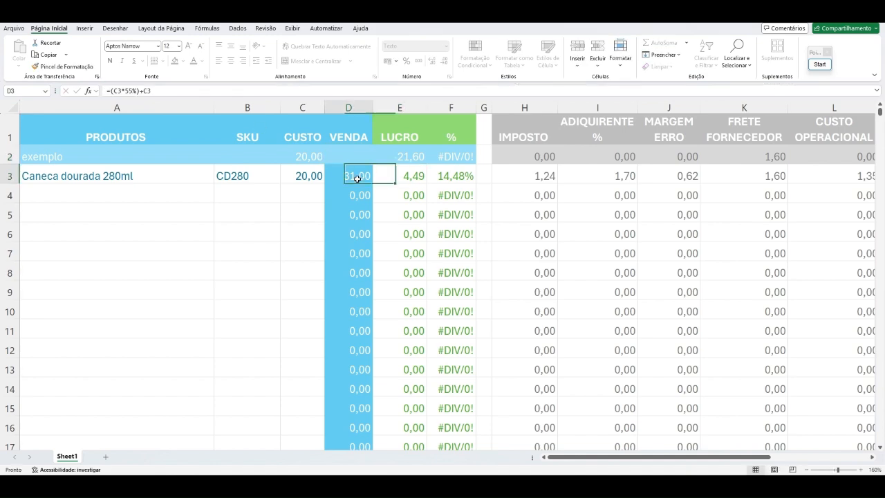
left_click(333, 153)
left_click(203, 91)
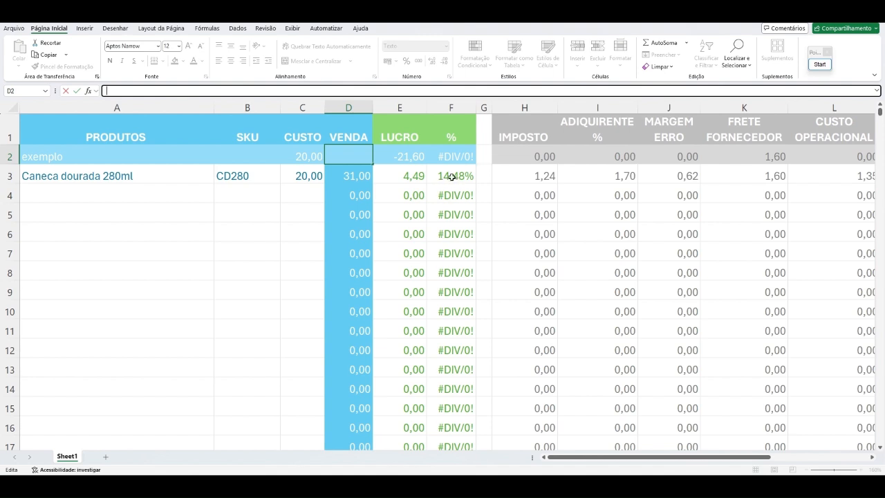
left_click(336, 176)
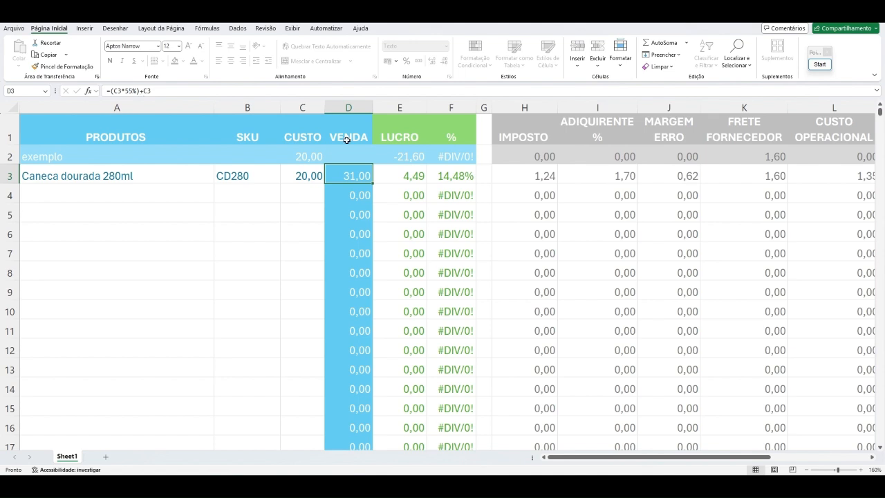
left_click(353, 156)
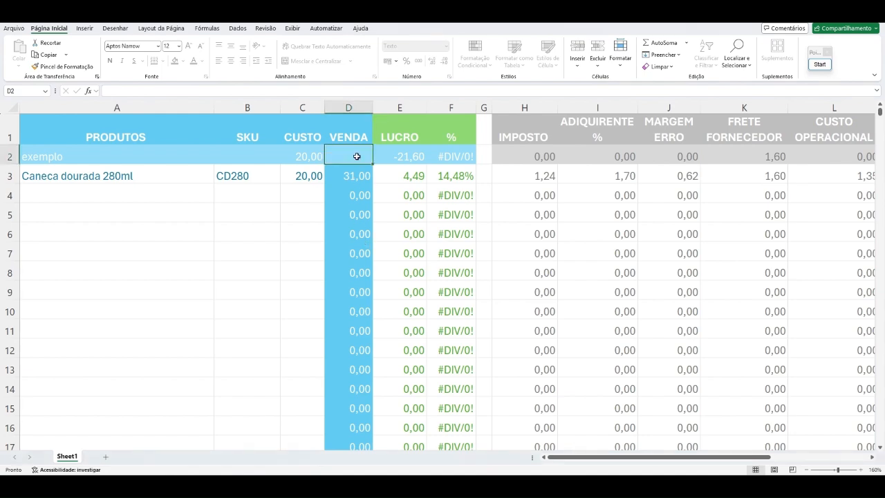
Step: Try VENDA prices of 33, 33,7 and 33,69 in the exemplo row to approach a 20% profit
type("33")
key("Return")
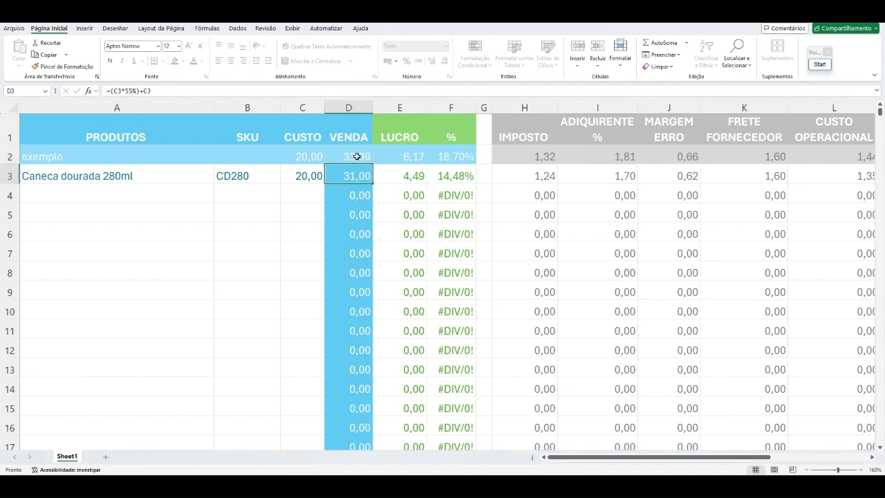
left_click(357, 156)
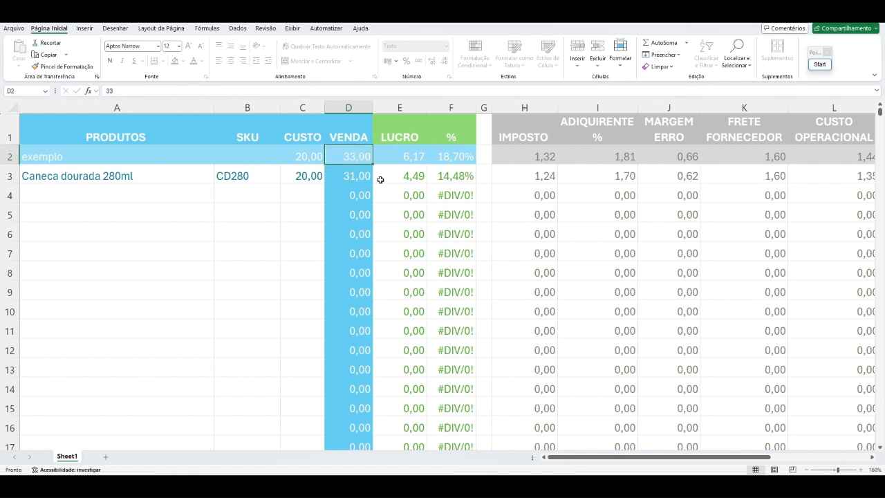
type("33,7")
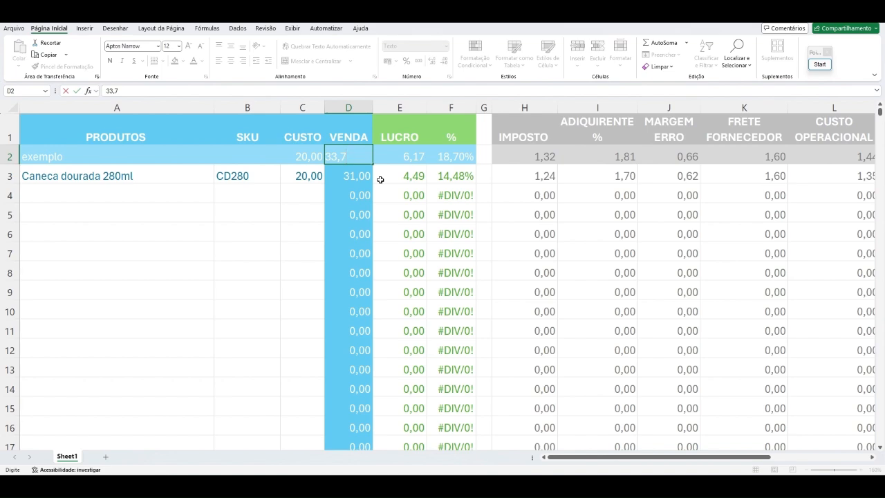
key("Return")
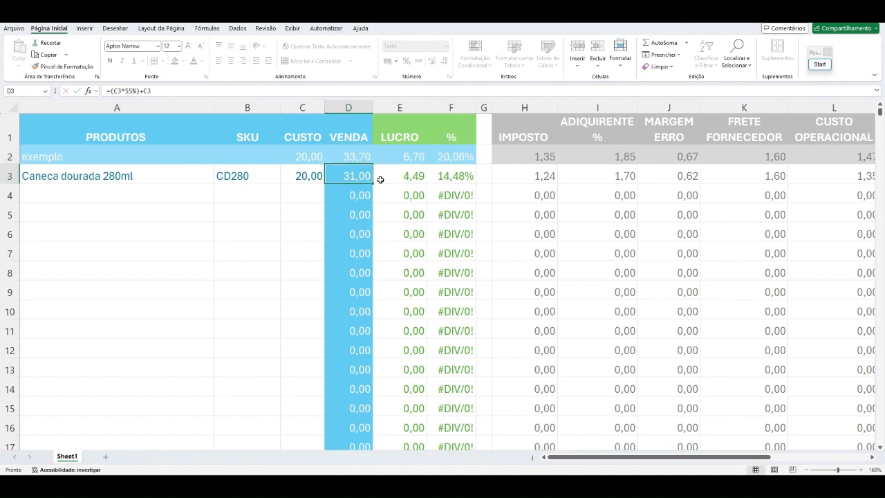
left_click(350, 155)
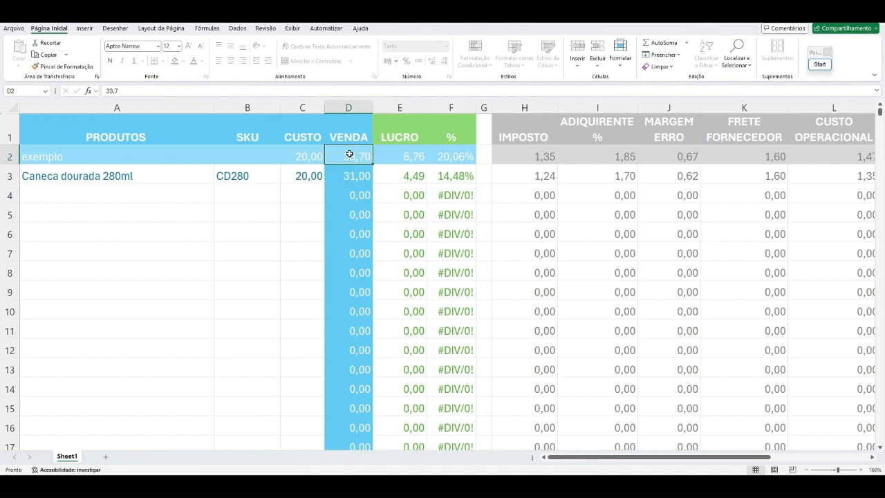
type("33,69")
key("Return")
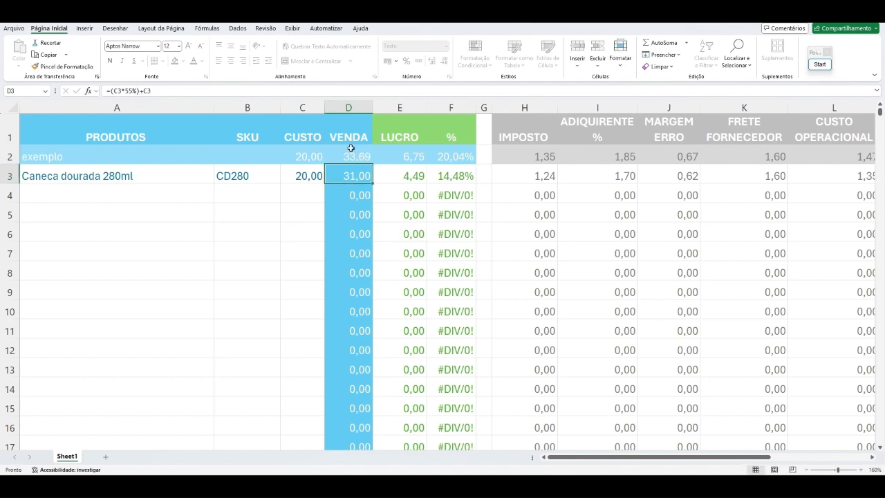
Step: Try VENDA prices of 33,68 and 33,66 in the exemplo row to get closer to a 20% profit
left_click(346, 155)
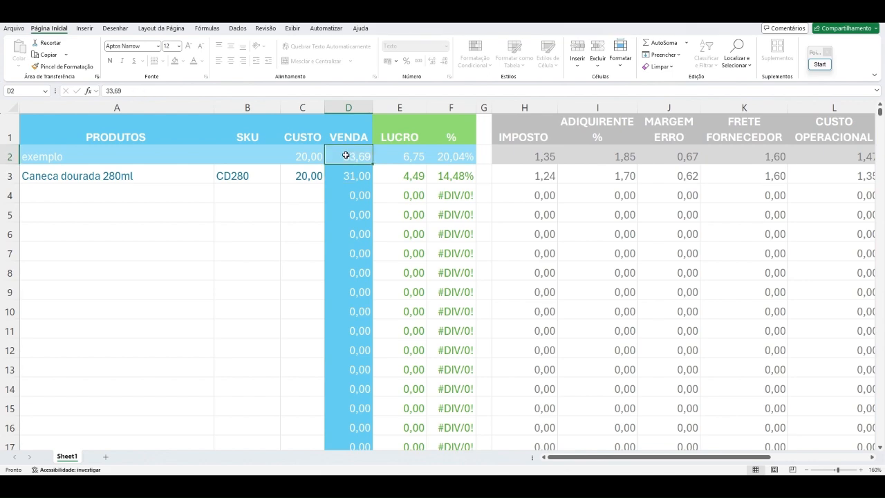
type("33,68")
key("Return")
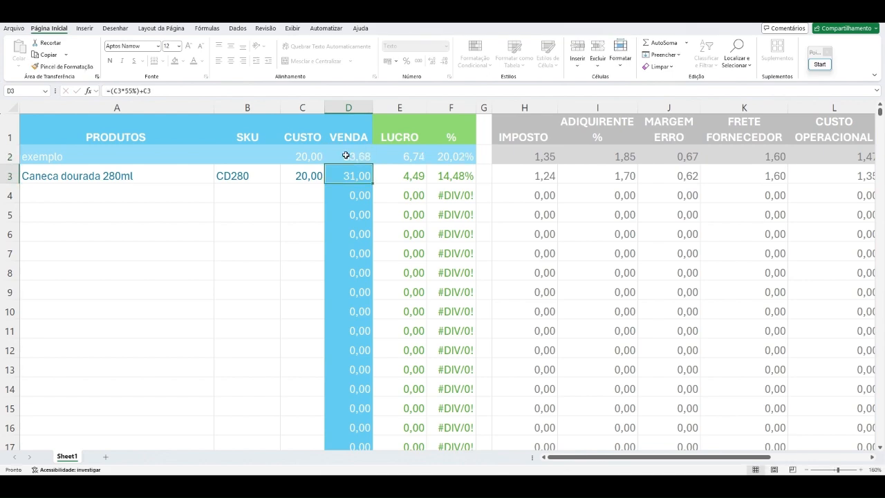
left_click(346, 155)
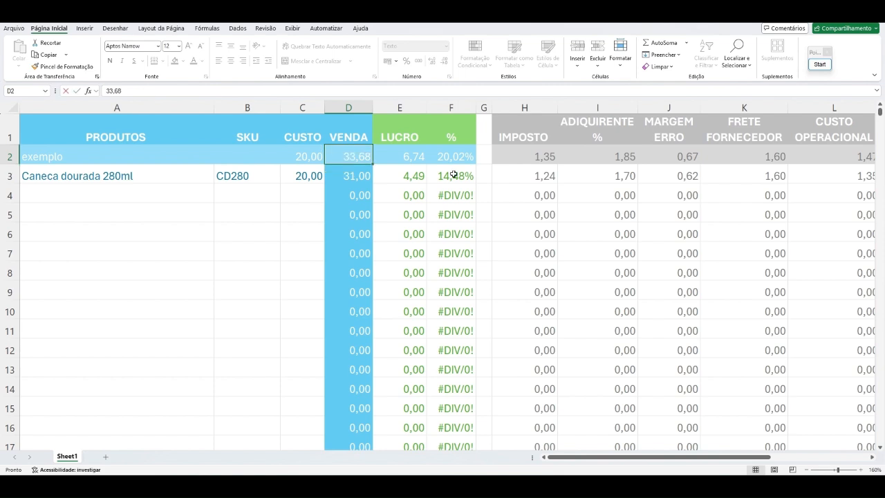
type("33,60")
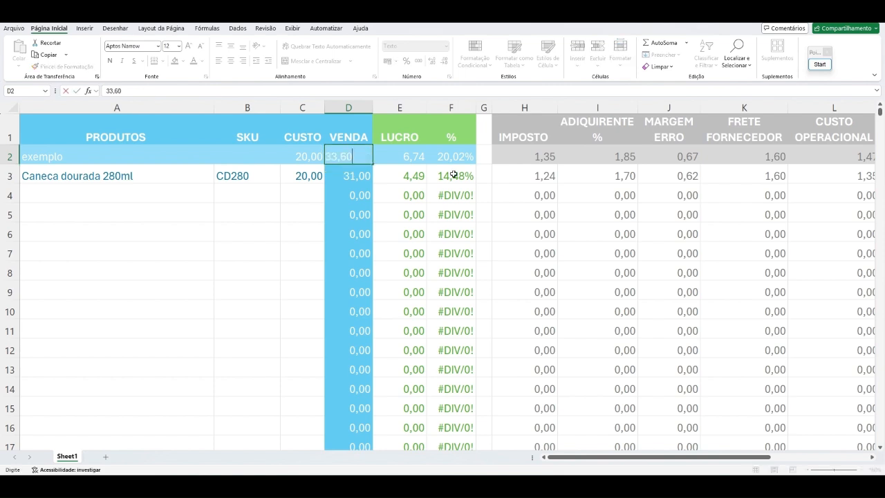
key("BackSpace")
type("6")
key("Return")
Step: Set the exemplo row's VENDA price to 33,67
left_click(367, 154)
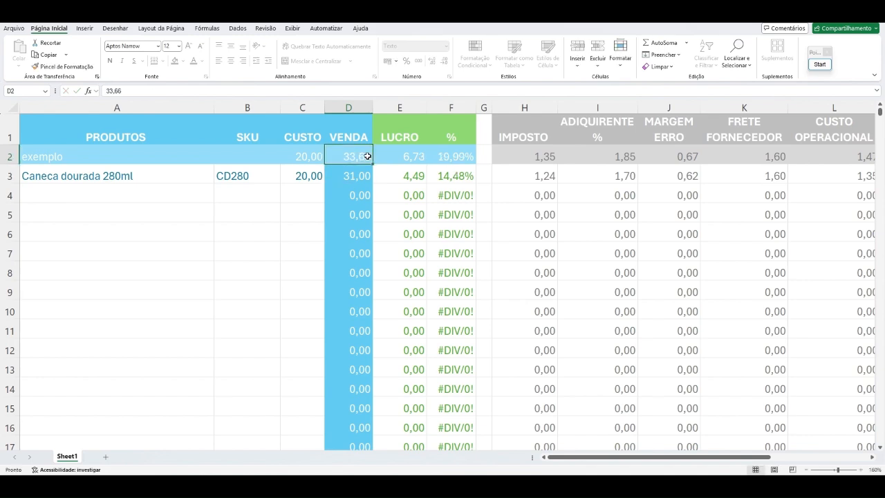
type("33,67")
key("Return")
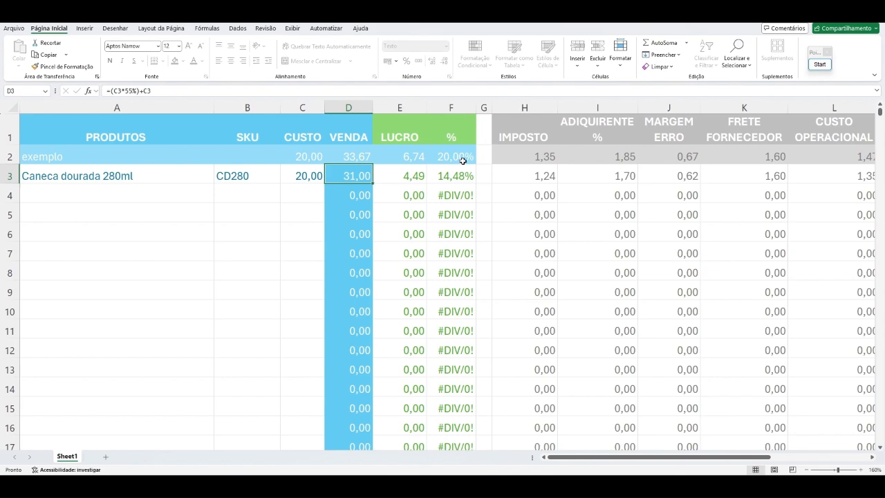
Step: Compare the Caneca dourada 280ml row's LUCRO and % cells with the exemplo row's VENDA and CUSTO values
key("Up")
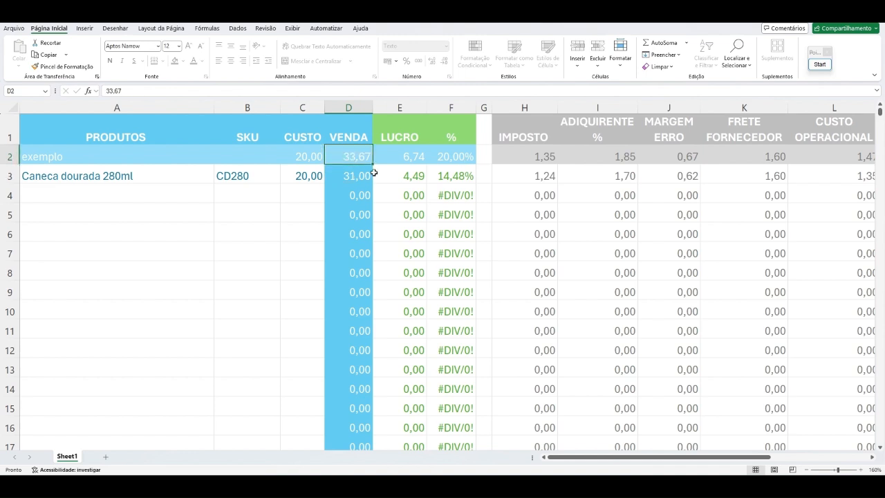
left_click(423, 180)
left_click(455, 176)
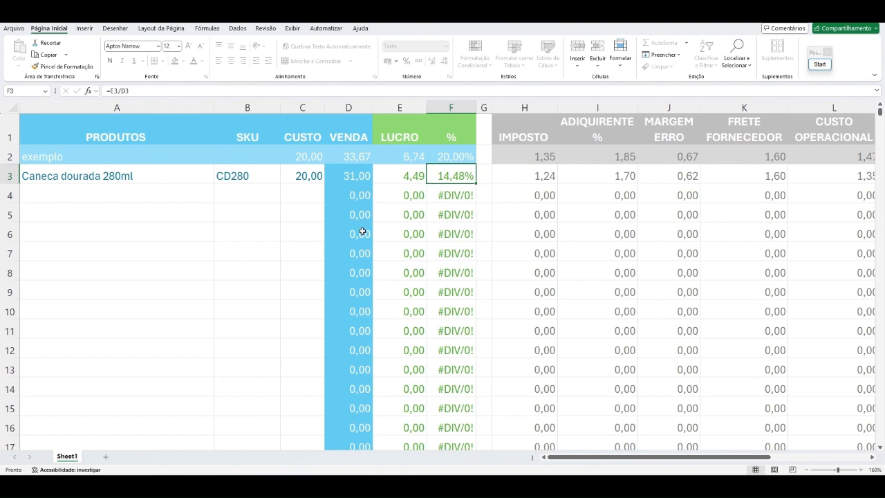
left_click(354, 156)
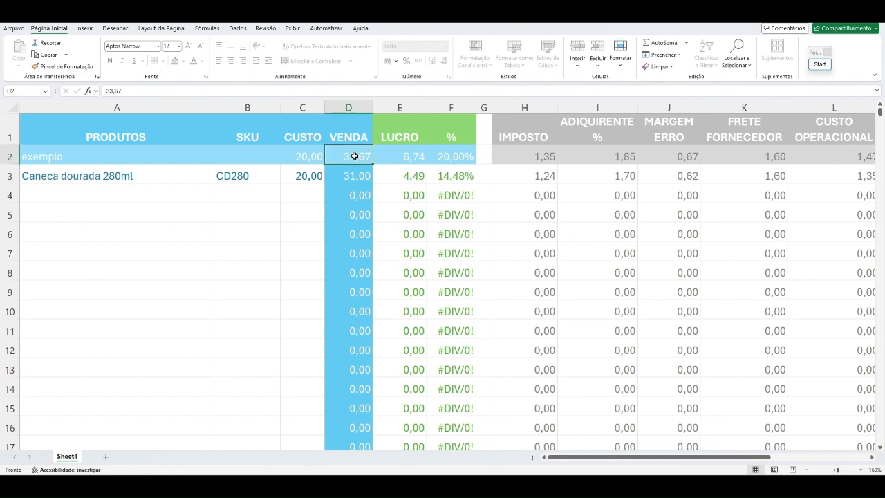
left_click(294, 158)
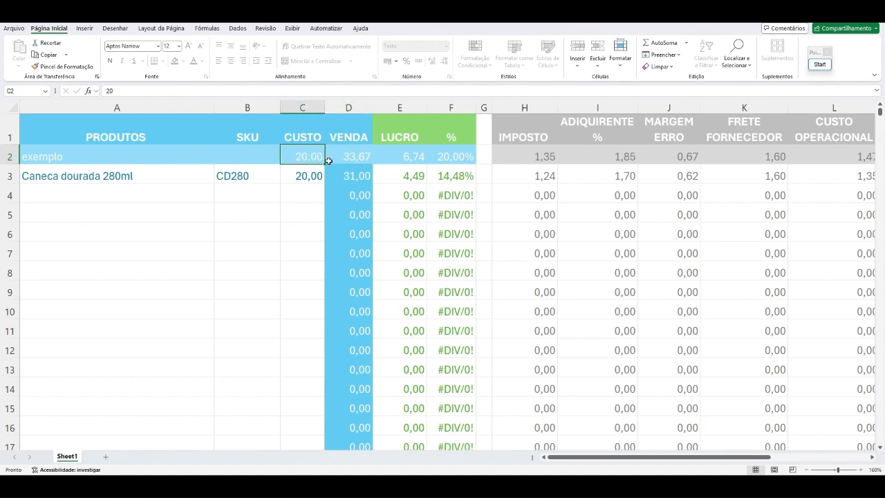
left_click(364, 160)
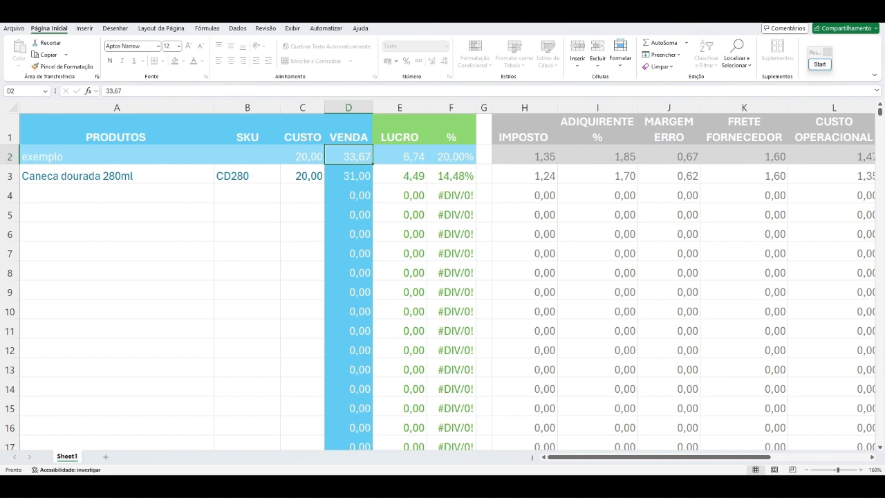
Step: Start annotating the screen with Pointofix and cover rows 5 to 16, from PRODUTOS to IMPOSTO, with a filled white rectangle
left_click(404, 27)
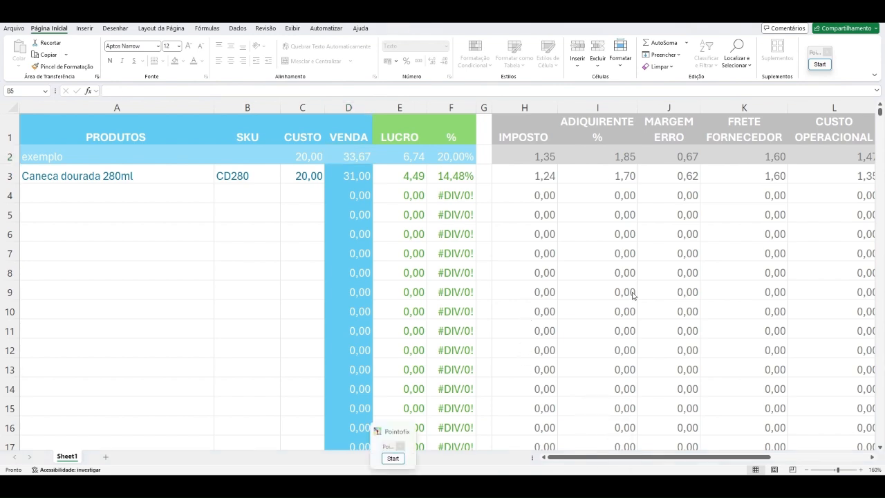
left_click(819, 64)
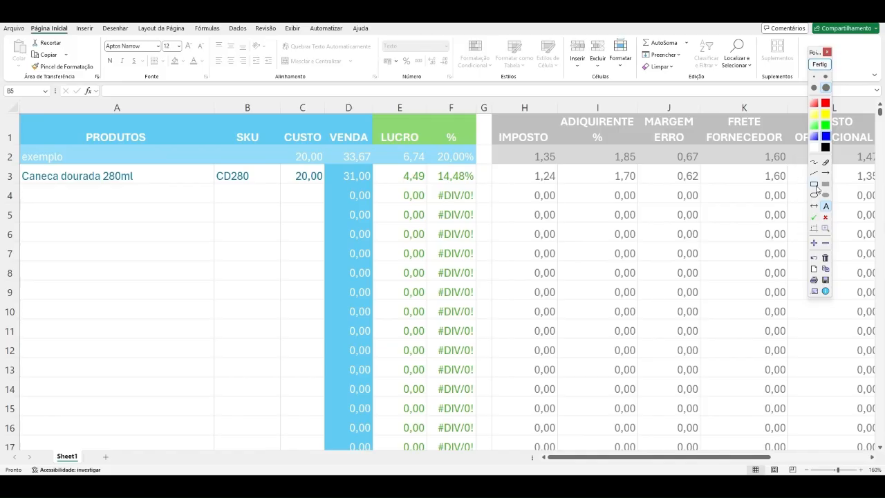
left_click(814, 183)
left_click(825, 184)
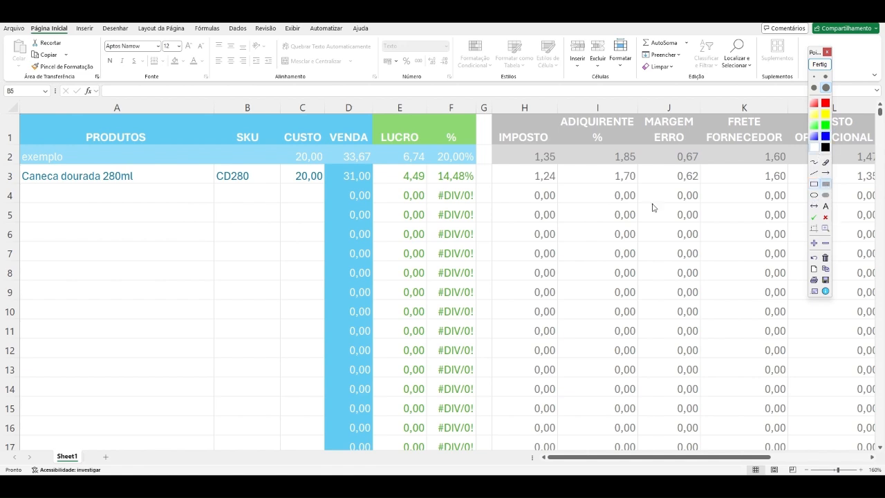
mouse_move(142, 214)
left_mouse_down()
mouse_move(644, 439)
mouse_move(557, 434)
left_mouse_up()
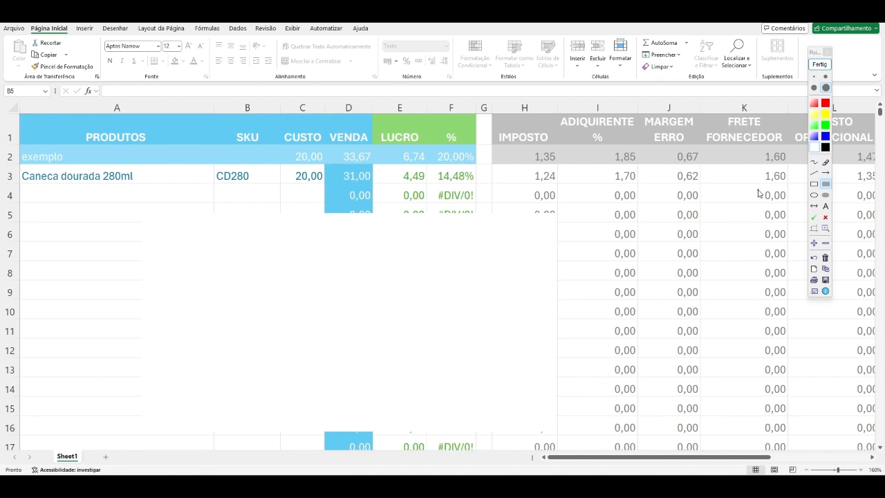
Step: Write the first rule-of-three line in blue text on the white area, linking 20,00 to 100% with underscores
left_click(825, 206)
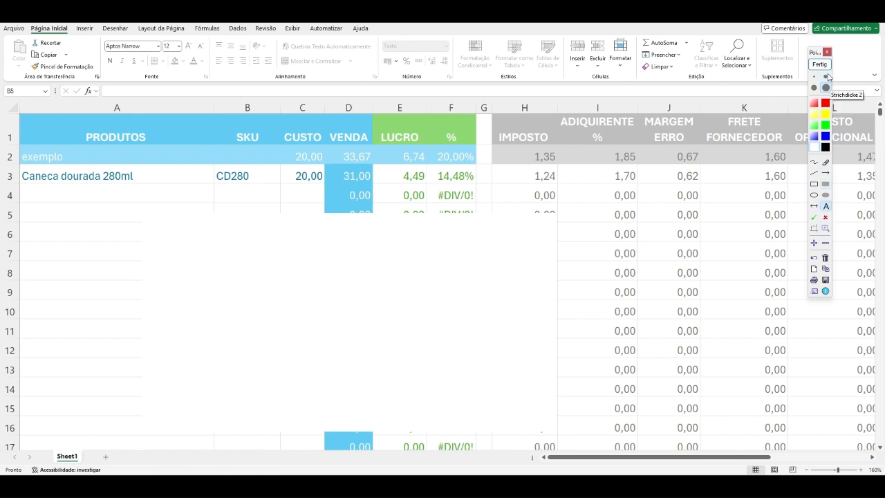
left_click(788, 138)
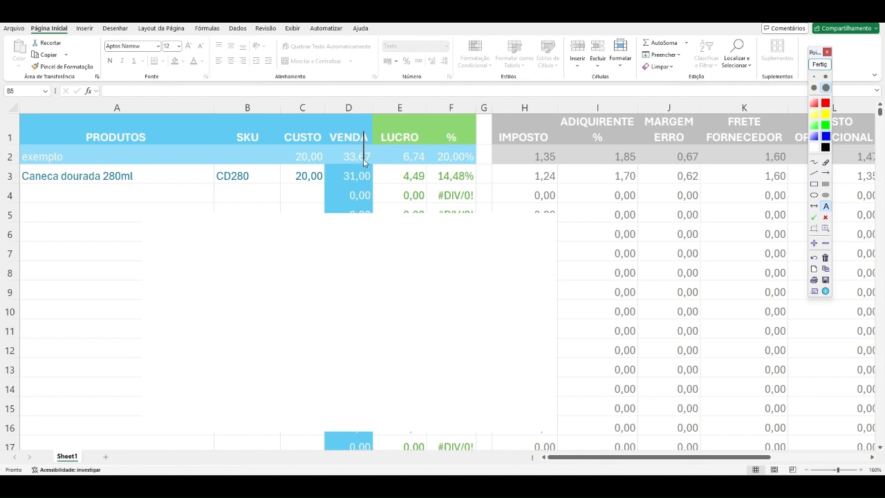
left_click(233, 283)
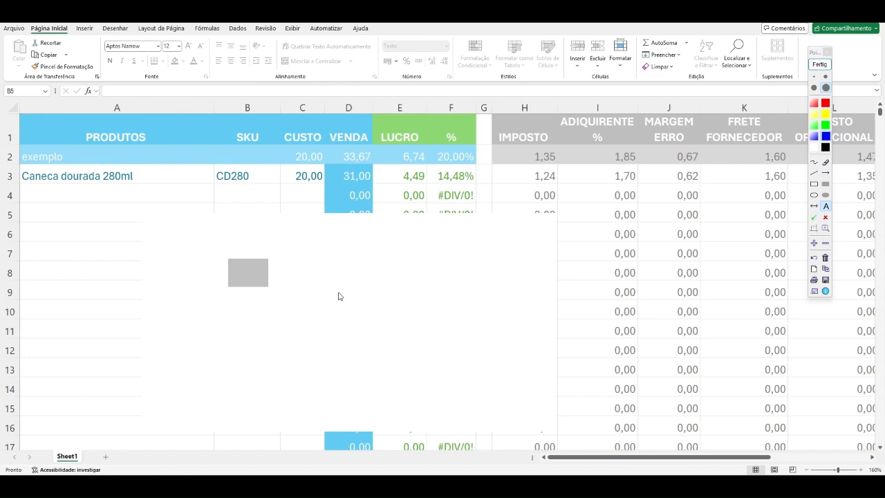
type("20,00 _")
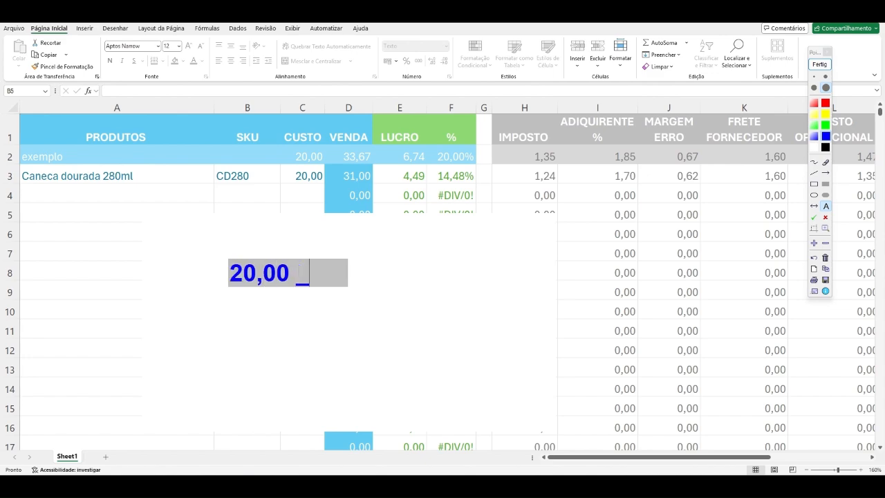
type("________100")
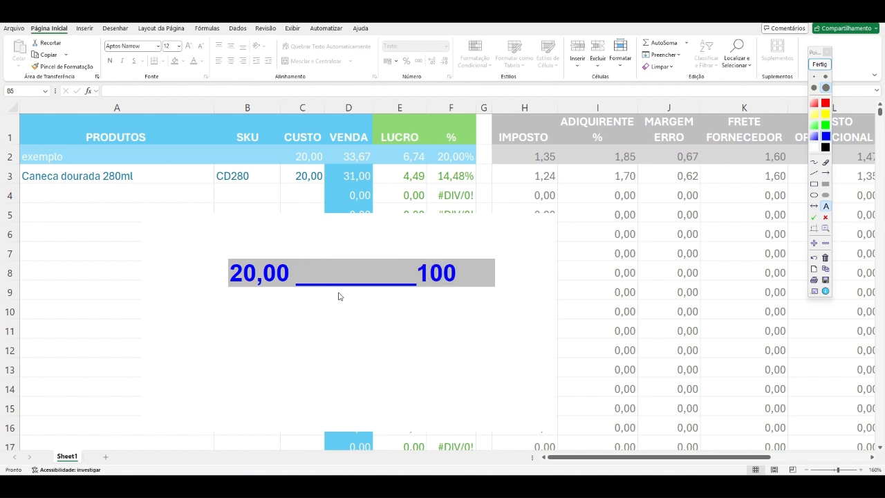
type("%")
left_click(338, 298)
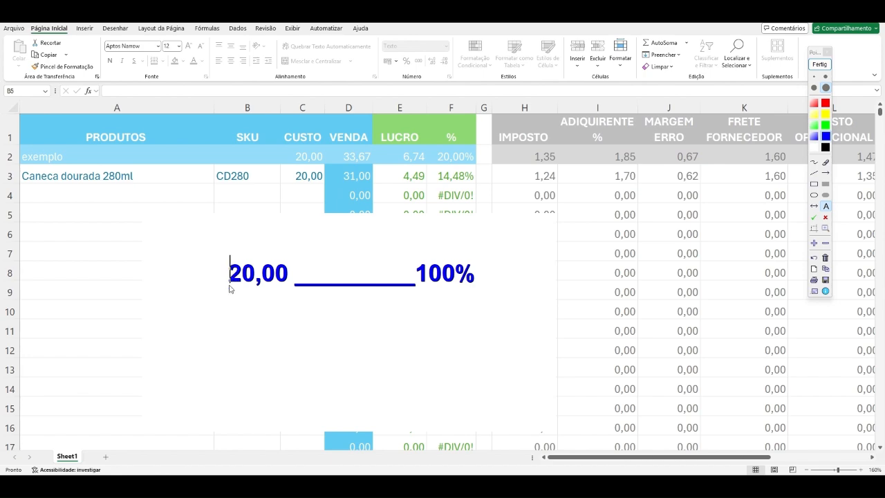
Step: Add a second text line below the first one, linking 33,67 to x with underscores
left_click(228, 320)
type("33,")
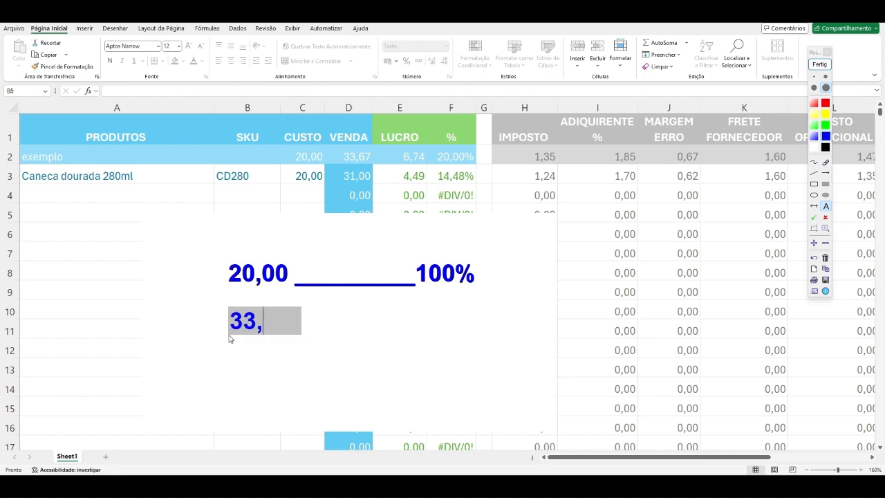
type("67 __")
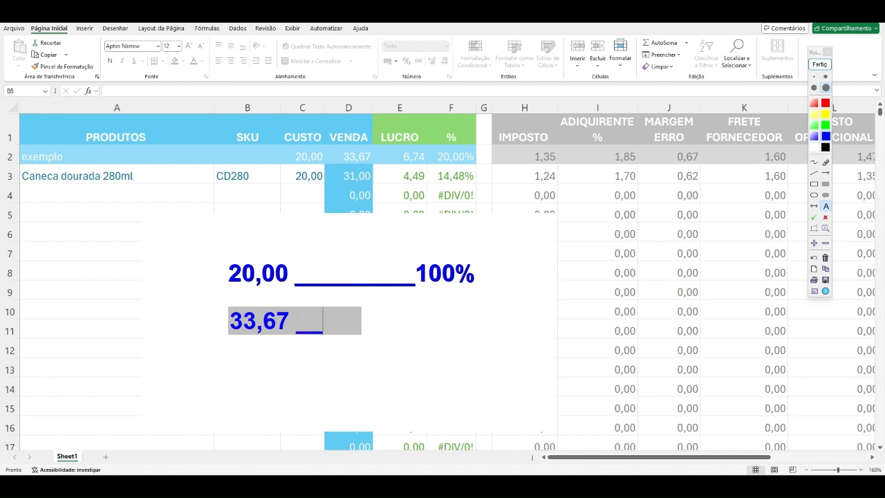
type("________ x")
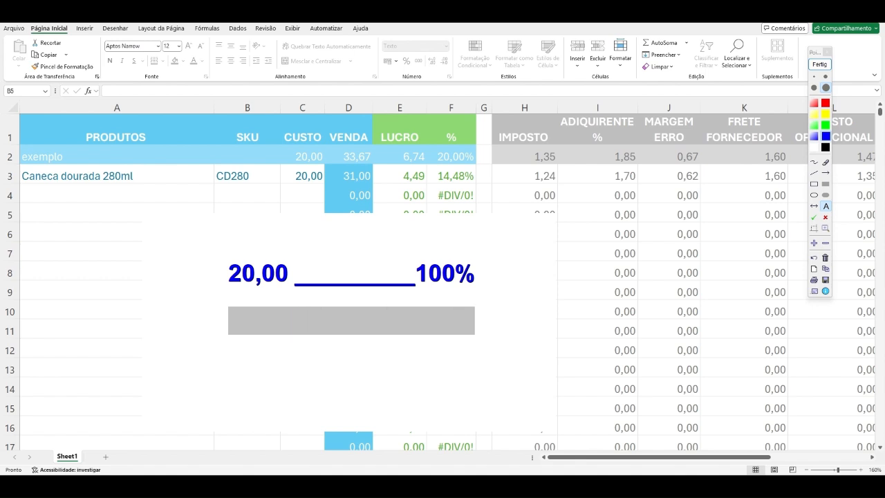
key("Return")
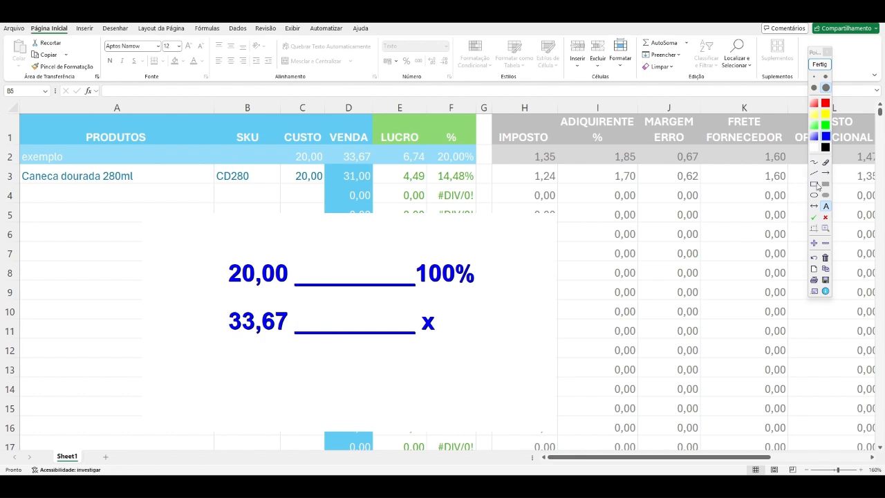
Step: Draw two thin freehand lines crossing between 20,00 and x and between 33,67 and 100%
left_click(813, 161)
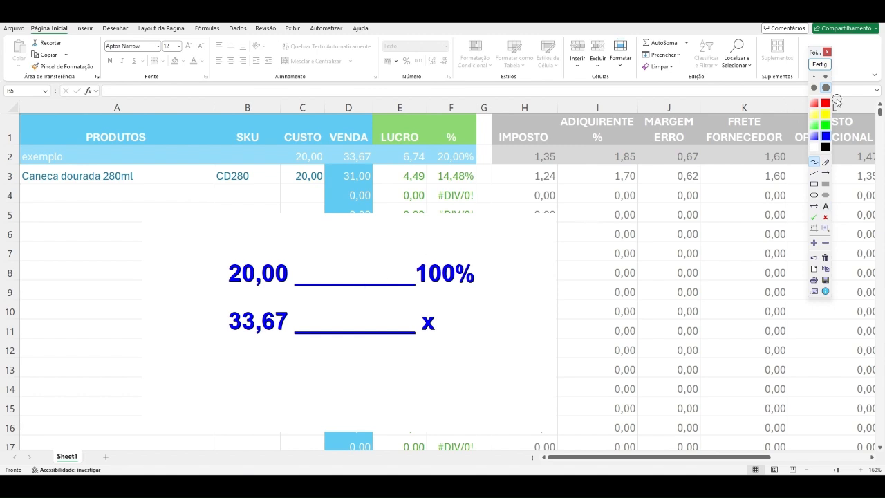
left_click(814, 76)
left_click_drag(311, 325, 392, 276)
left_click_drag(311, 269, 423, 332)
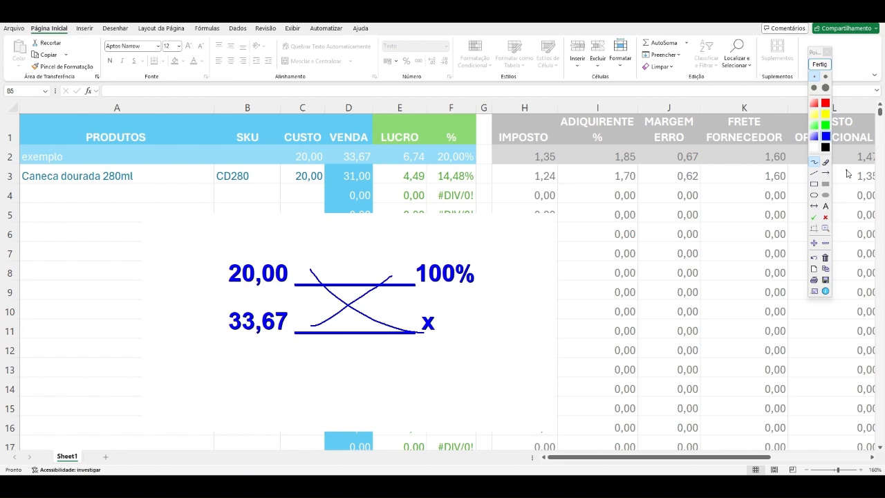
Step: Erase all screen annotations and leave annotation mode
left_click(824, 259)
left_click(818, 64)
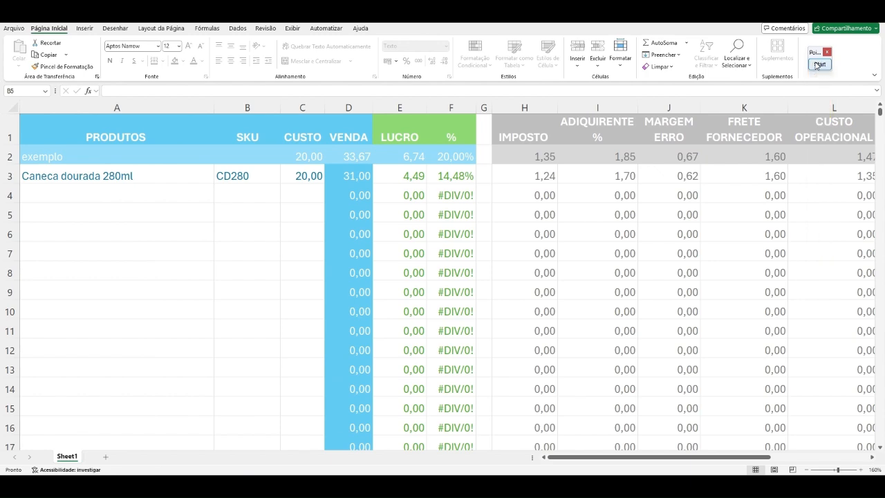
Step: In Calculator, multiply 33,67 by 100 and divide by 20, highlight the part of the result above 100, and close the calculator
type("3")
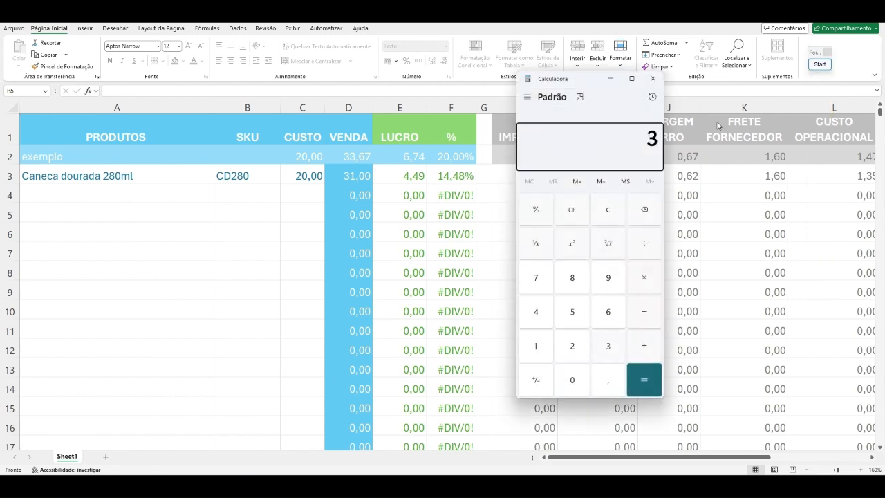
type("3,67")
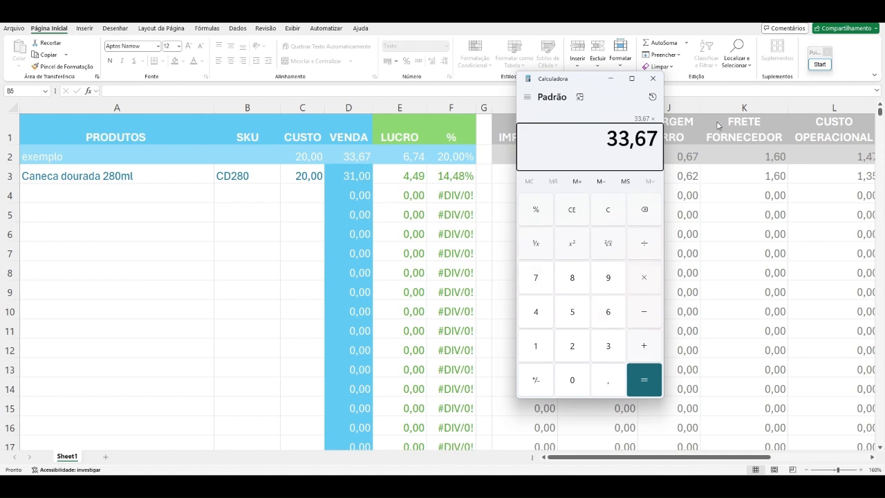
type("*100")
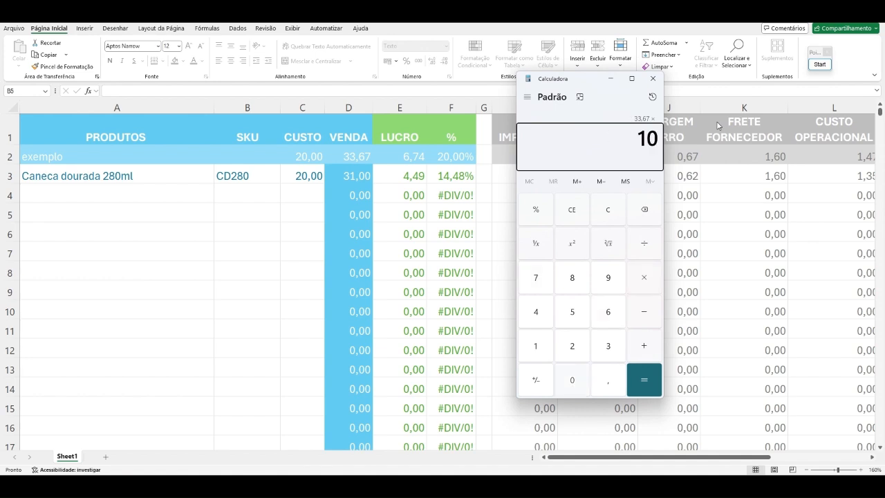
key("Return")
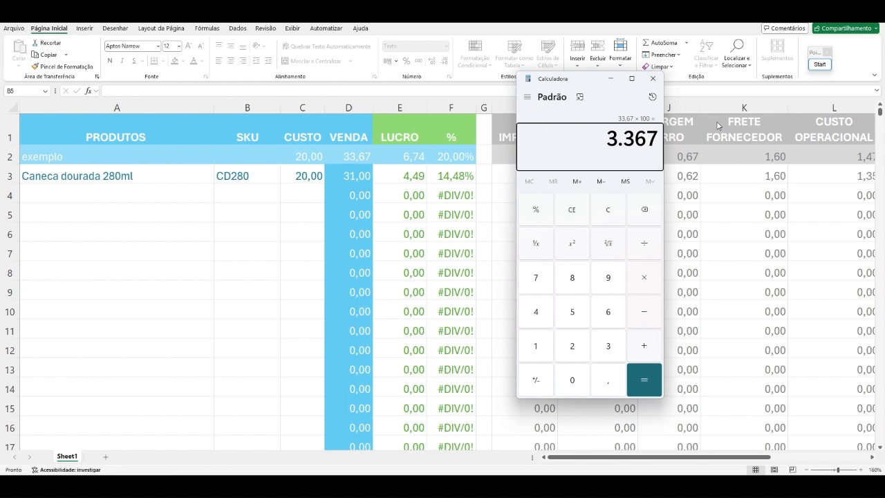
type("/20")
key("Return")
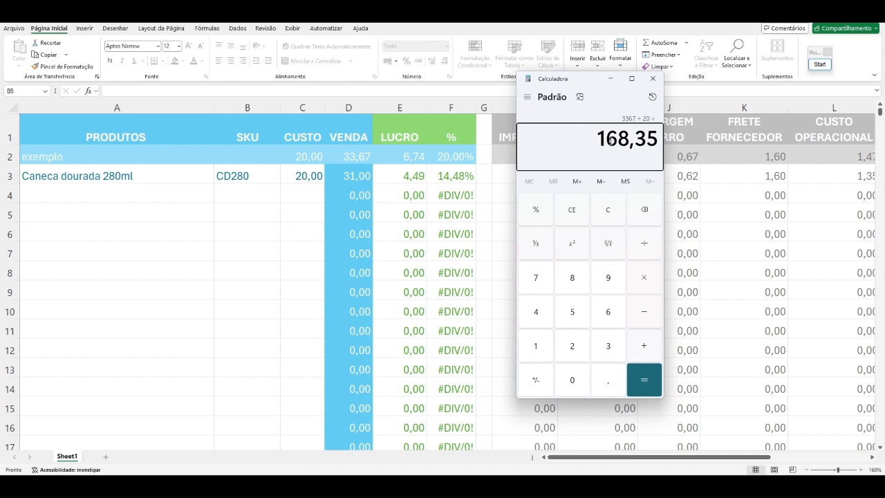
left_click_drag(605, 138, 660, 147)
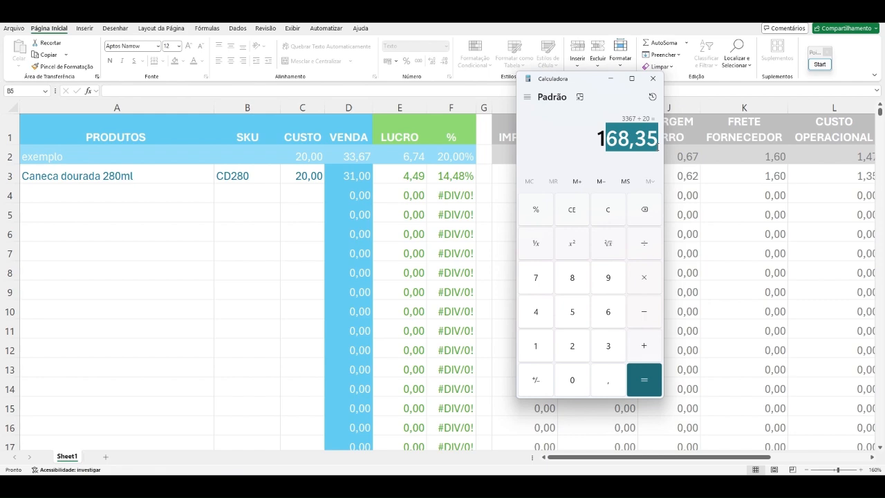
left_click(652, 79)
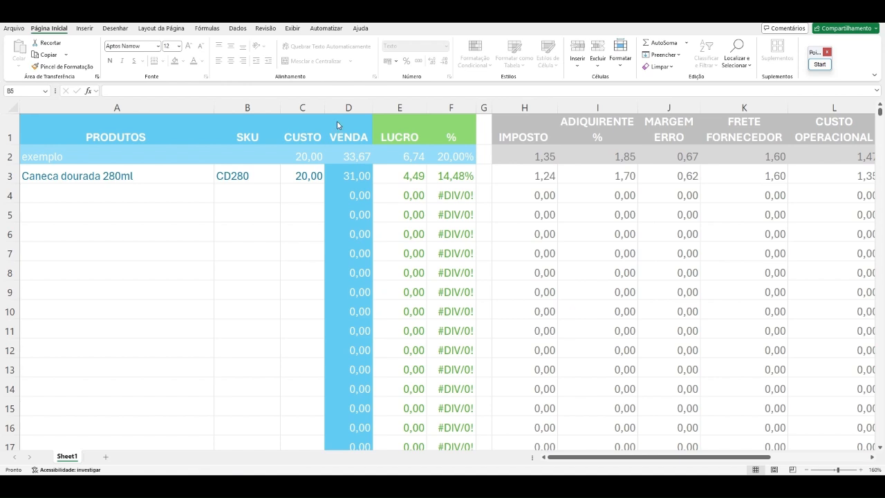
Step: Change the markup percentage in cell D3's sale price formula to 68,35%, giving =(C3*68,35%)+C3
left_click(351, 176)
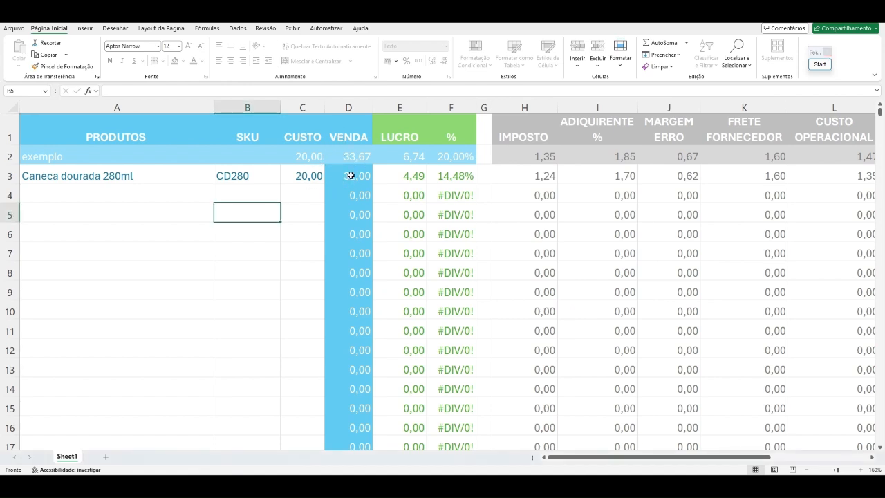
left_click(351, 175)
left_click(126, 91)
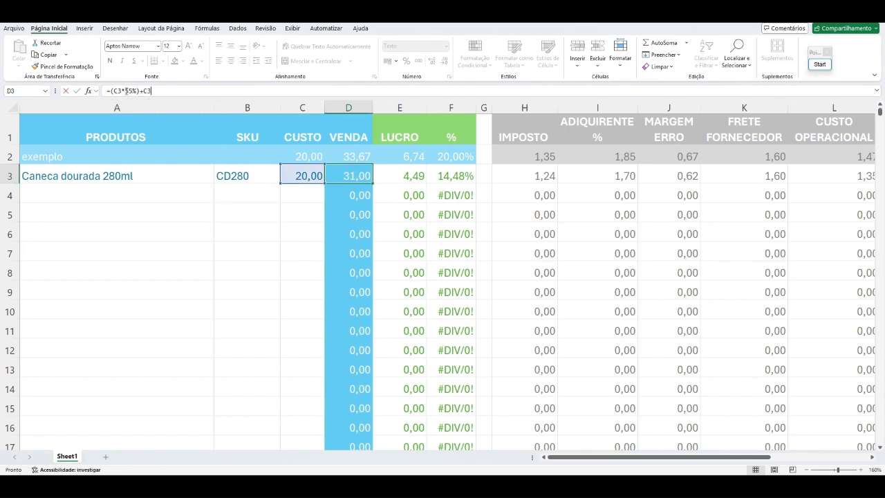
left_click_drag(127, 91, 132, 90)
type("6")
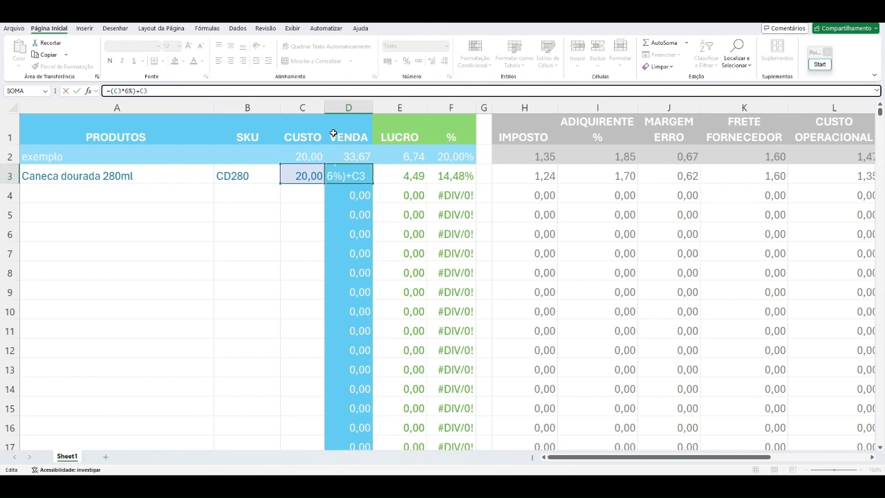
key("BackSpace")
type("55")
key("Return")
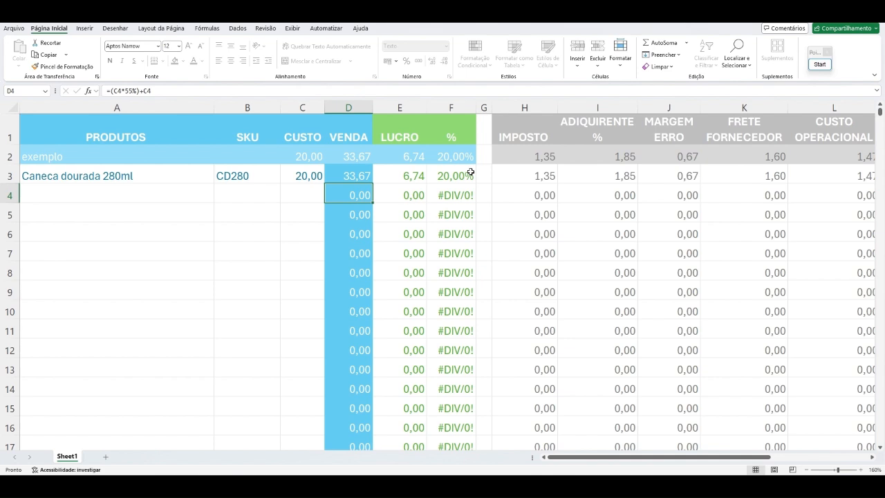
Step: Compare the sale price formulas in D3 and D4, and enter a test cost of 20 in C4
left_click(355, 176)
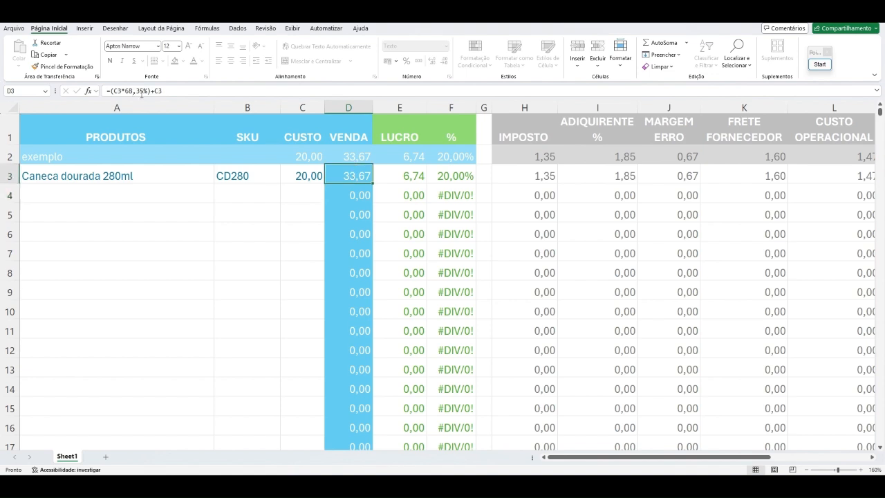
left_click(356, 196)
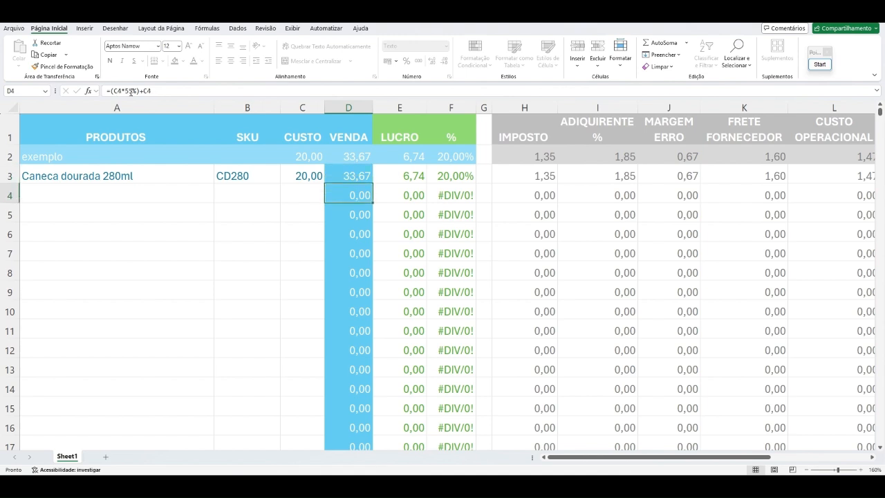
left_click(354, 178)
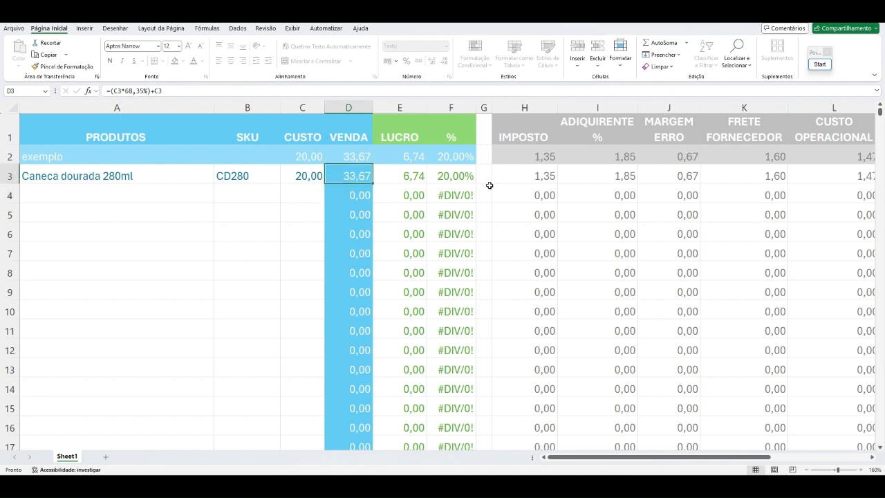
left_click_drag(329, 186, 303, 196)
double_click(304, 195)
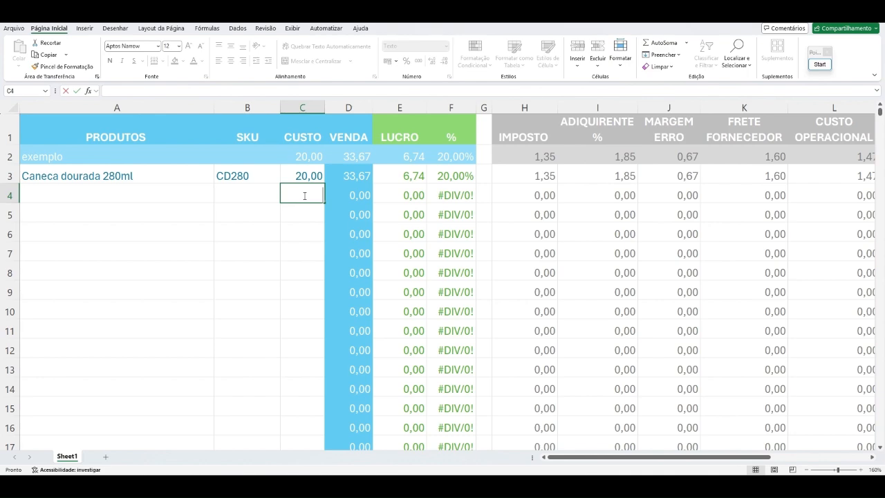
type("20")
key("Return")
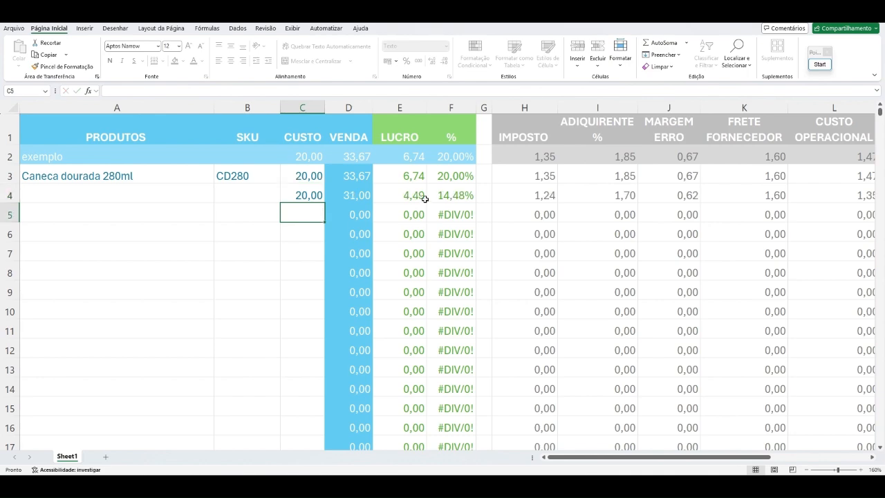
Step: Fill D3's sale price formula down the VENDA column to row 848 and check several of the copied cells
left_click(361, 178)
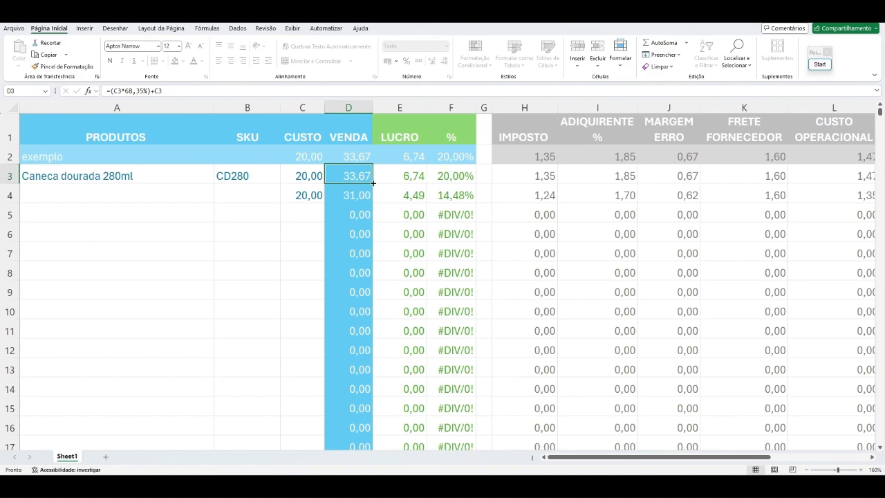
left_click_drag(373, 183, 380, 418)
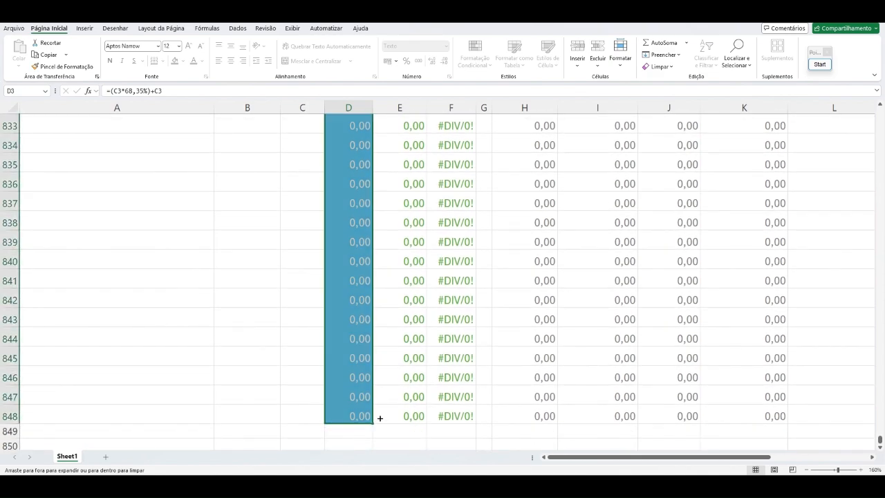
scroll(599, 379, "up", 6)
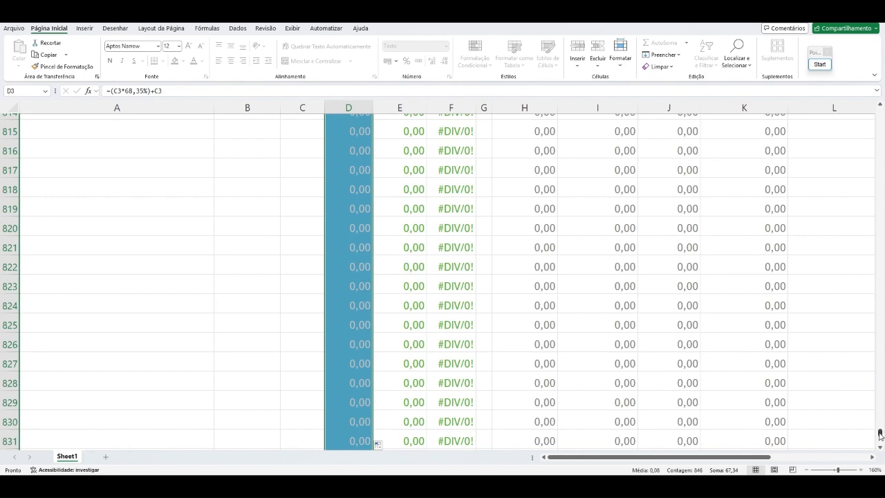
left_click_drag(879, 438, 876, 105)
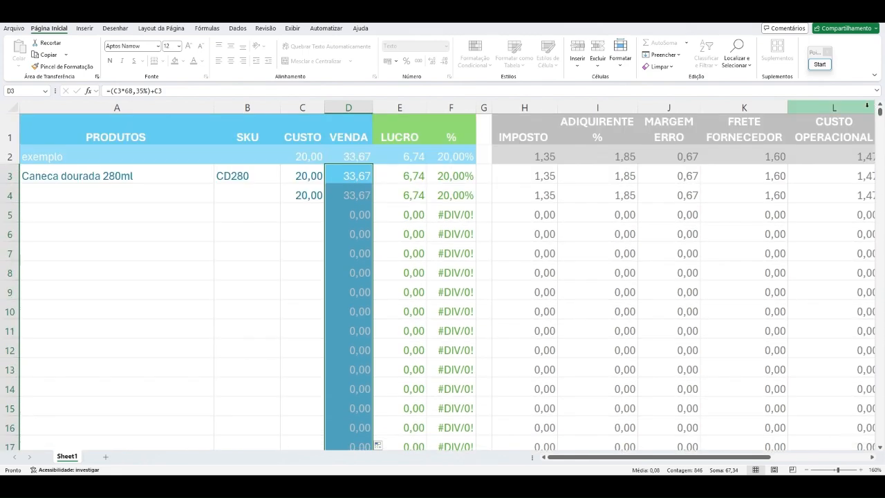
left_click(236, 198)
left_click(363, 195)
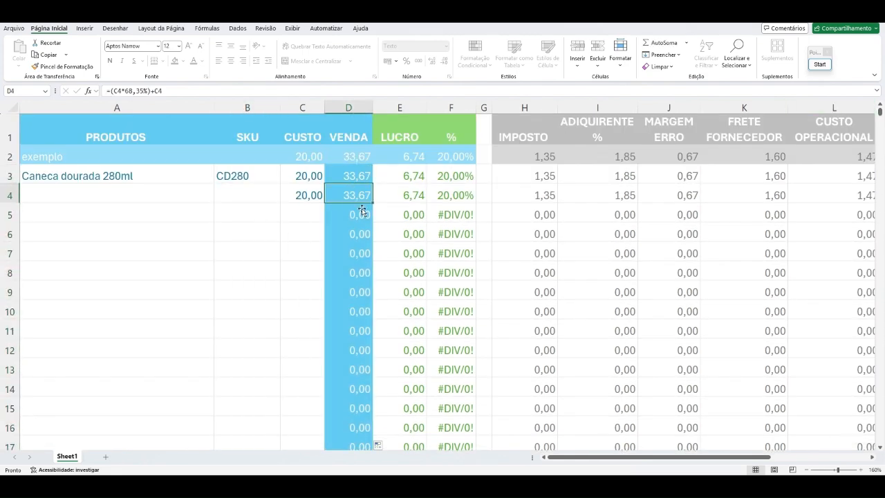
left_click(359, 227)
left_click(358, 253)
left_click(356, 291)
Step: Enter a test cost of 20 in both C5 and C6 of the CUSTO column
left_click(311, 211)
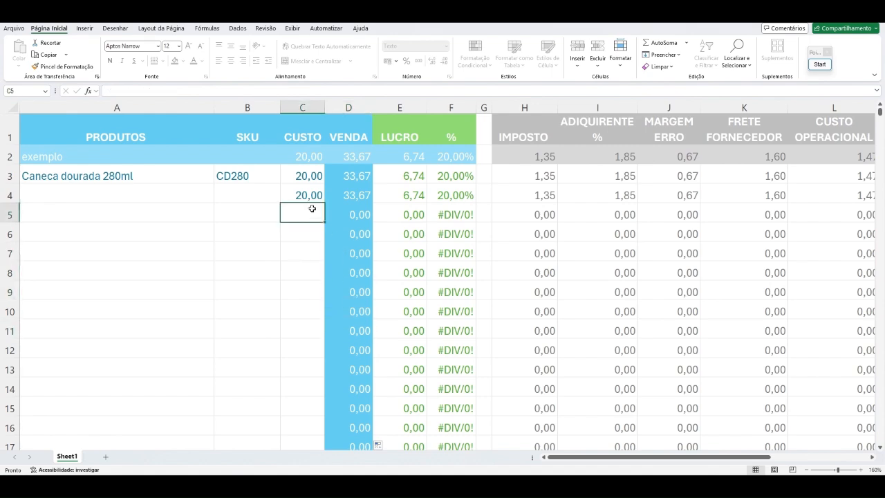
type("20")
key("Return")
type("20")
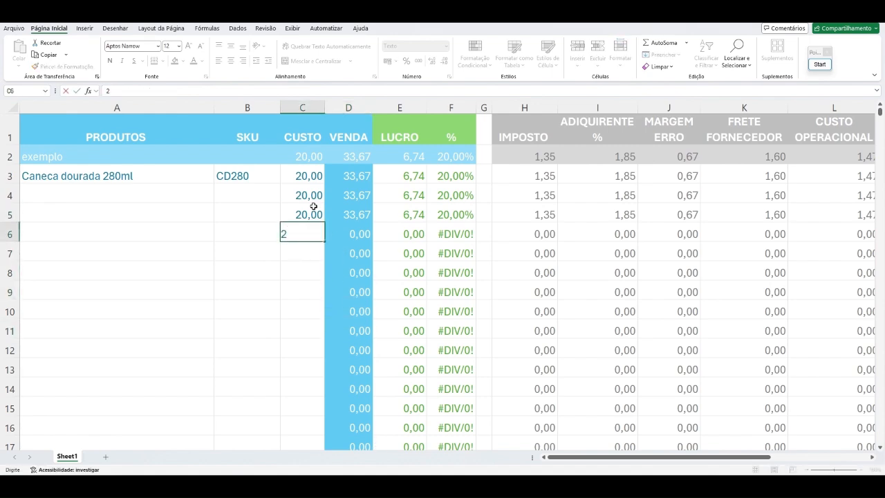
key("Return")
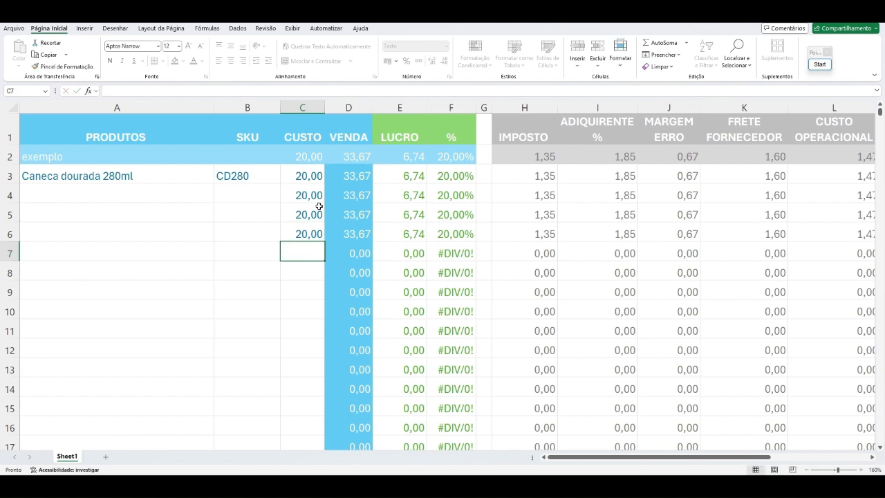
Step: Clear the test costs from cells C4 to C6
left_click_drag(304, 233, 303, 195)
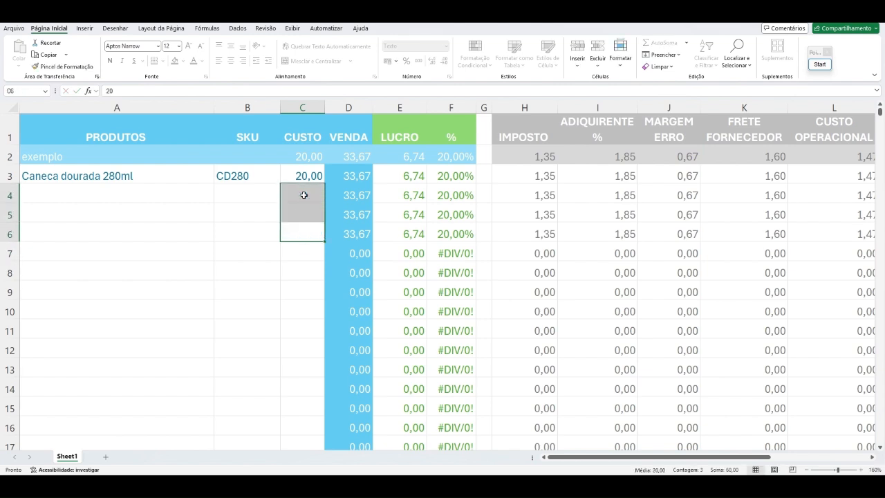
key("Delete")
left_click(291, 265)
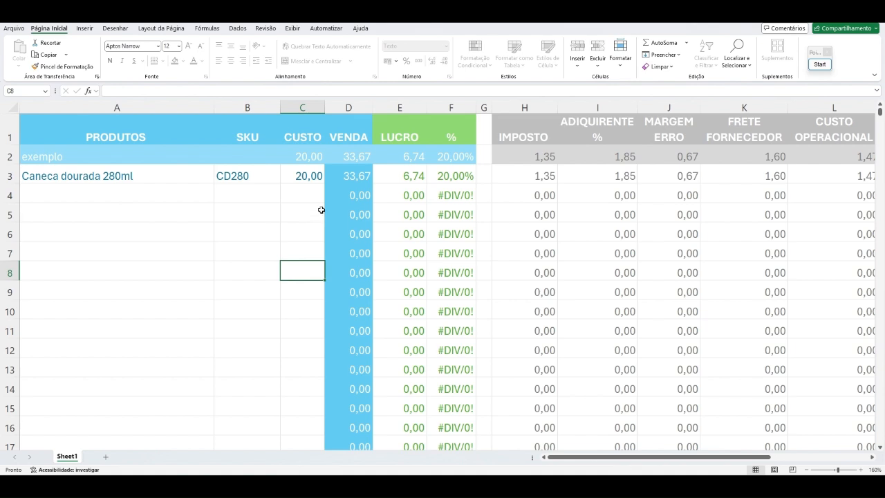
Step: Check the sale price formula in D4 and enter a cost of 20 in C4
left_click(360, 197)
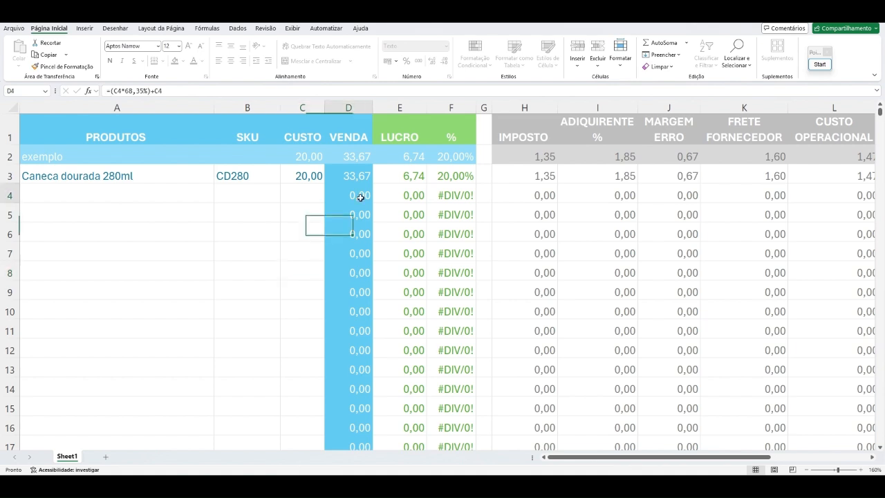
left_click(306, 201)
type("2")
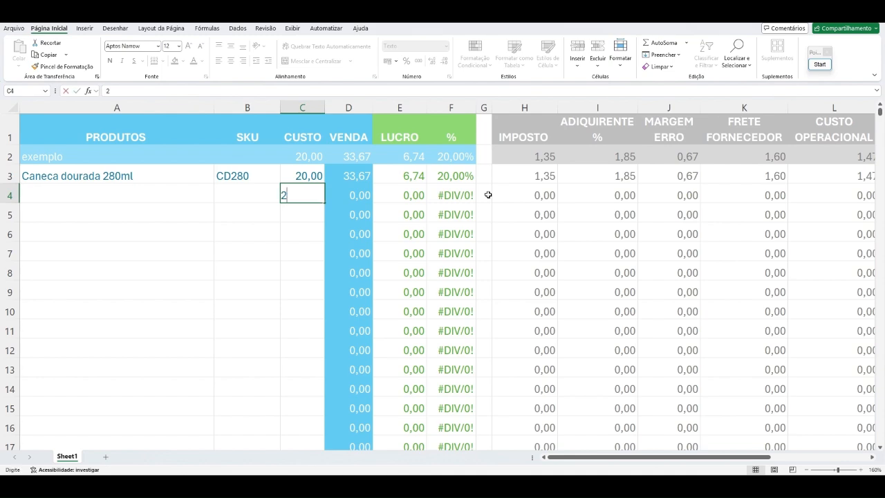
type("0")
key("Return")
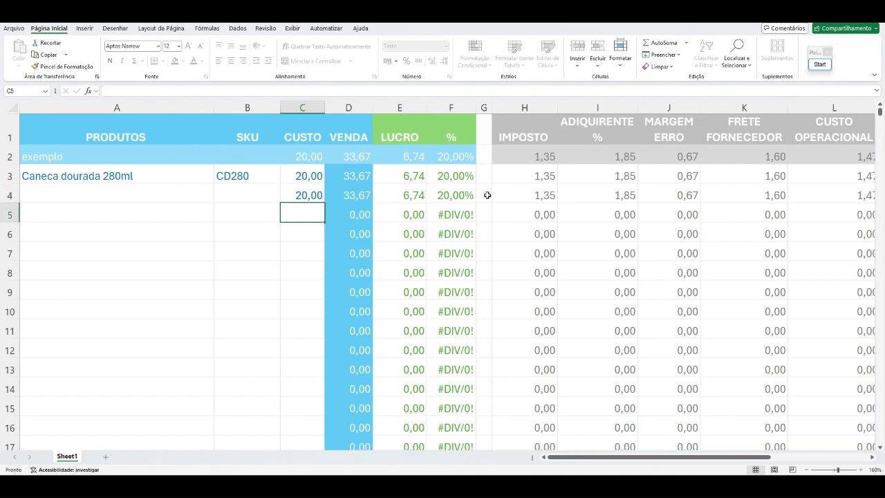
Step: Replace the sale price formula in D4 with a fixed value of 35 and check the cell's content
left_click(358, 197)
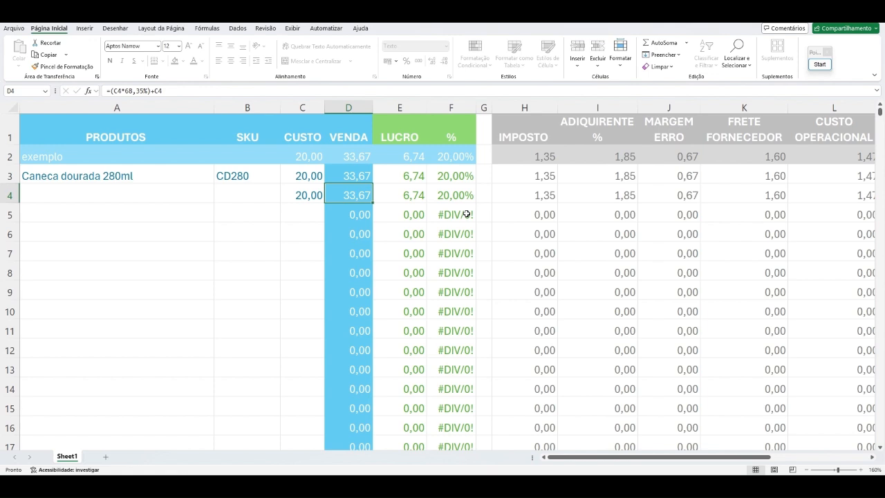
type("35")
key("Return")
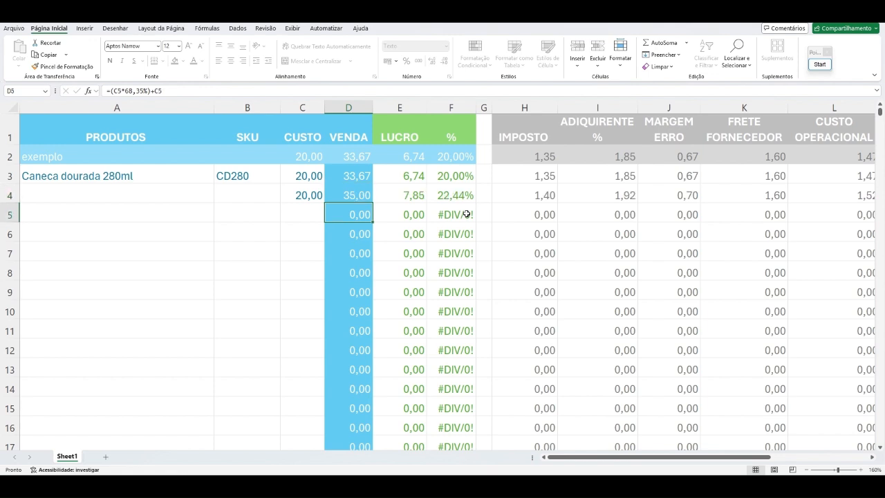
left_click(362, 194)
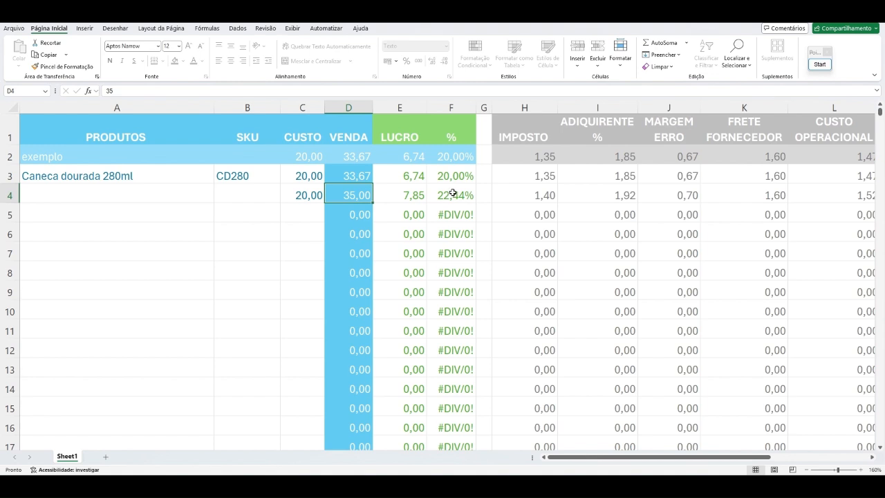
Step: Enter a cost of 10 in both C5 and C6 of the CUSTO column
left_click(314, 215)
double_click(313, 212)
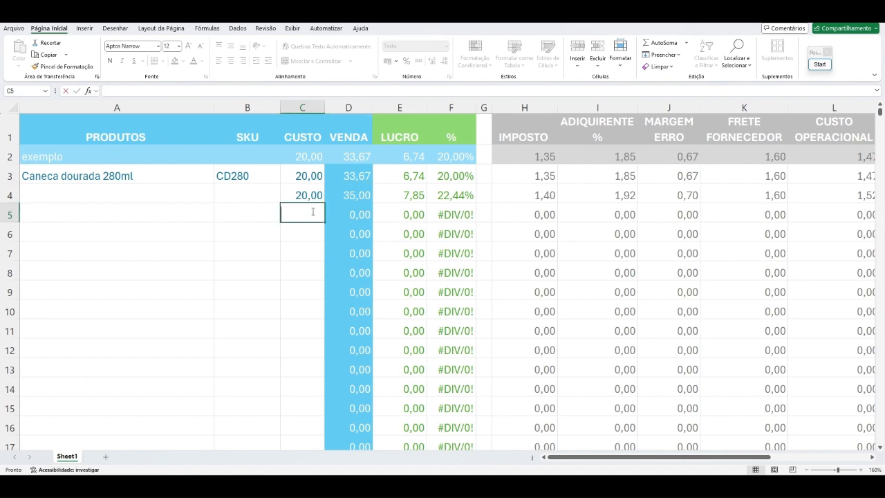
type("10")
key("Return")
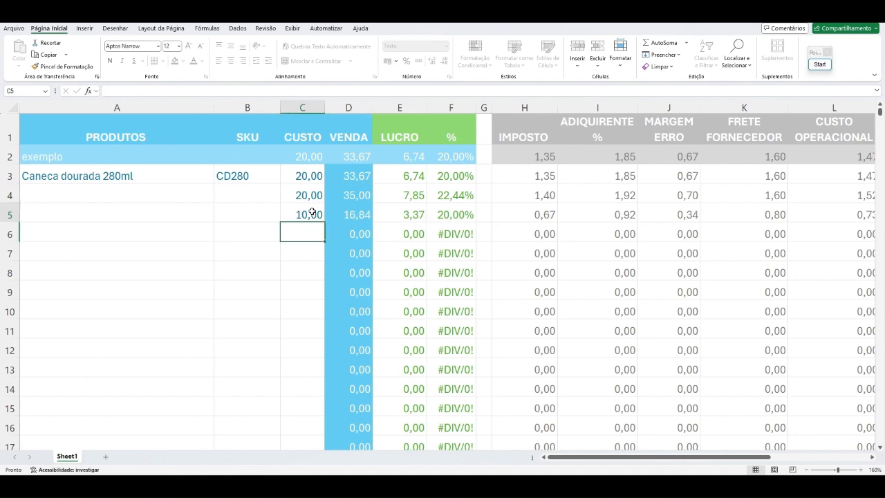
type("10")
key("Return")
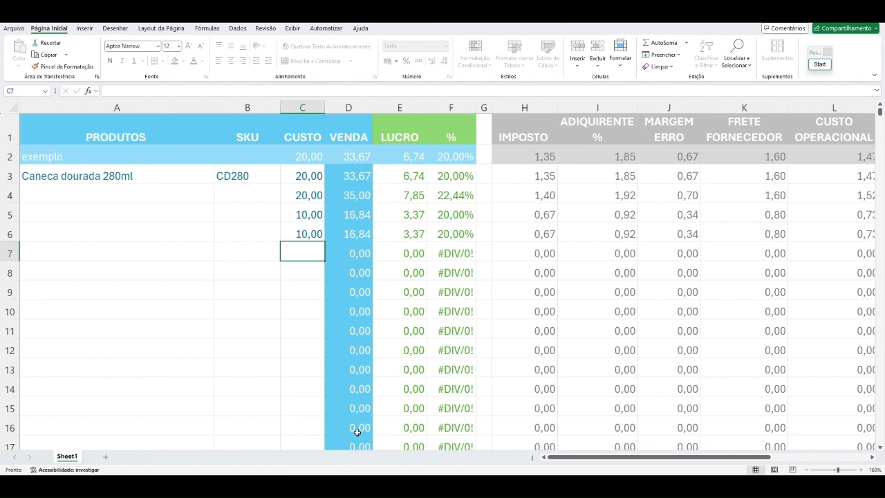
Step: Enter a cost of 30 in C7 and replace the sale price formula in D7 with a fixed value of 60
left_click(356, 216)
left_click(300, 257)
type("30")
left_click(367, 262)
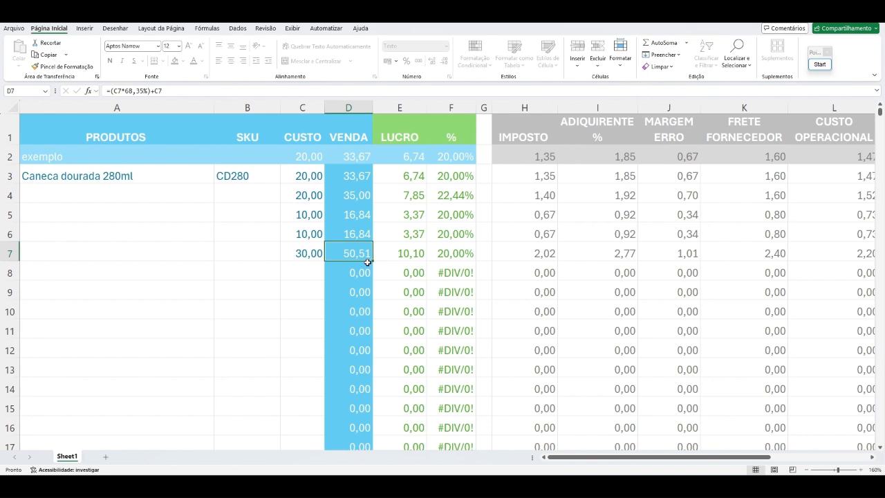
type("60")
key("Return")
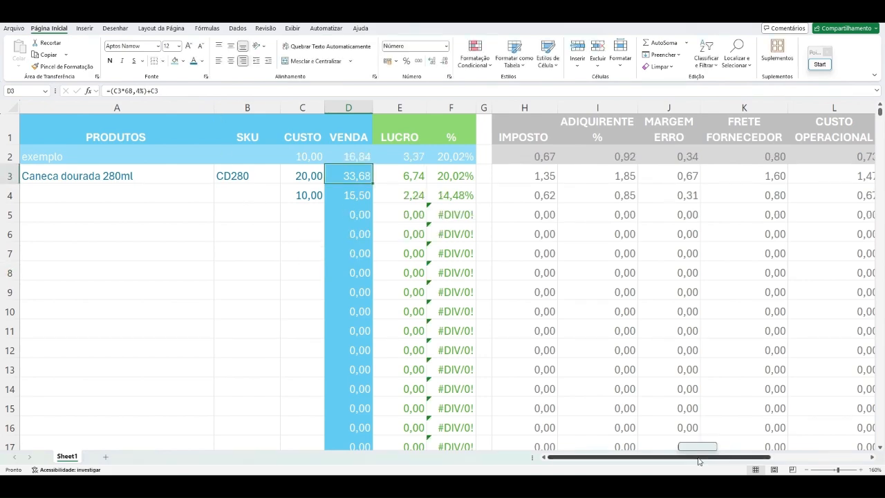
Step: Review the CUSTOS FIXOS, CUSTO OPERACIONAL %, IMPOSTO, ADIQUIRENTE and MARGEM ERRO parameter tables
left_click_drag(700, 460, 798, 461)
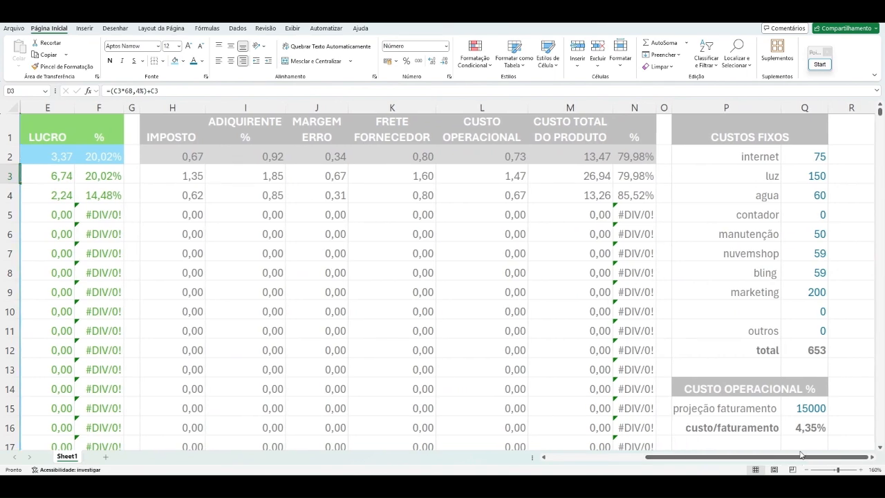
scroll(811, 342, "down", 2)
scroll(810, 346, "down", 7)
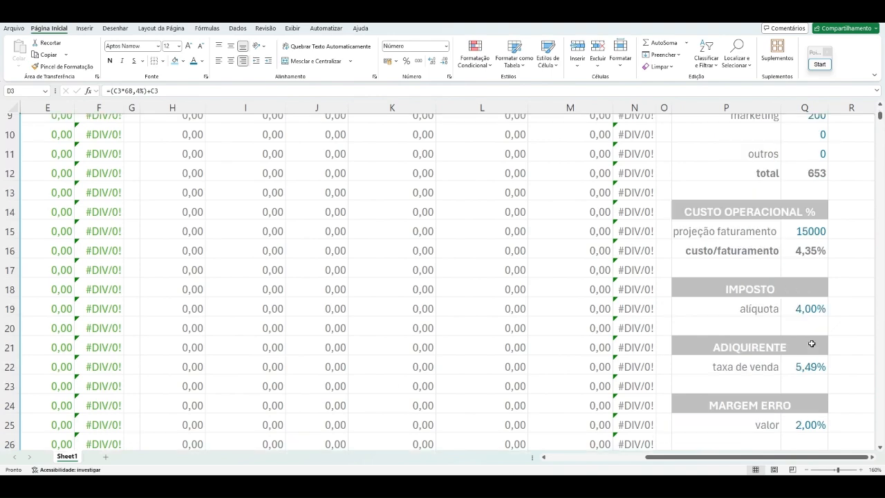
scroll(805, 380, "up", 8)
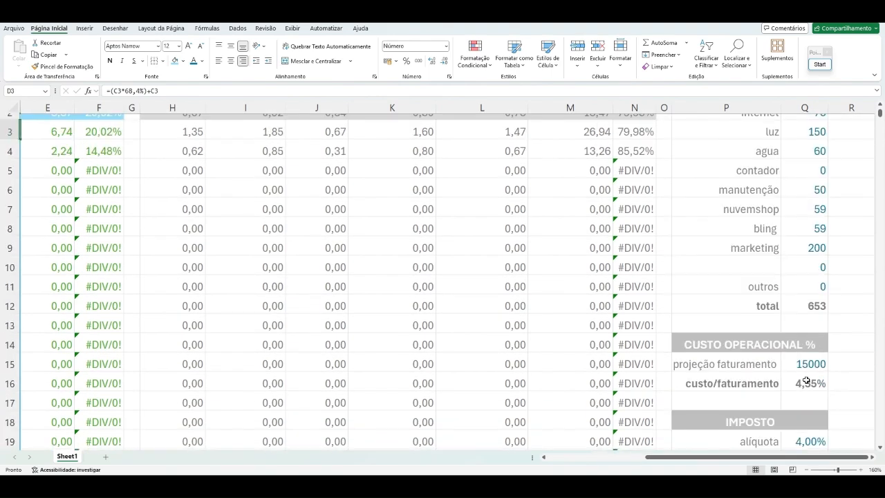
left_click_drag(698, 462, 566, 465)
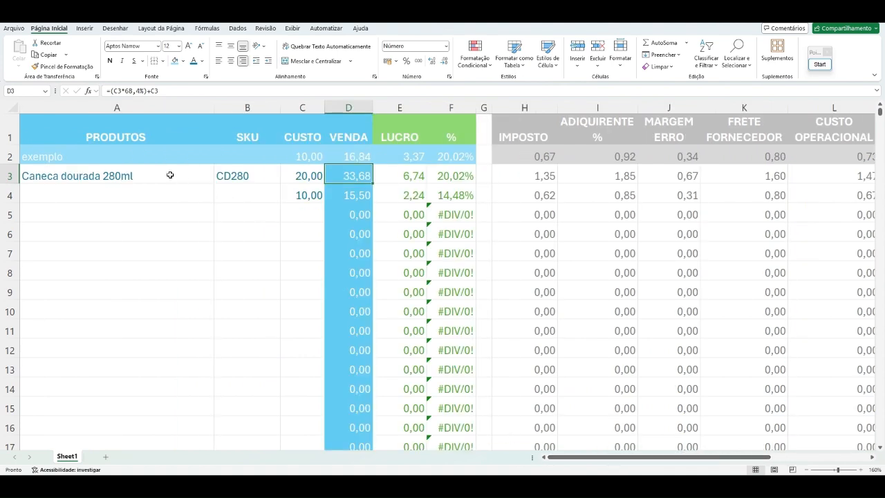
Step: Examine the example row's cost in C2 and the formulas in H2 to M2, from IMPOSTO through CUSTO TOTAL DO PRODUTO
left_click(307, 154)
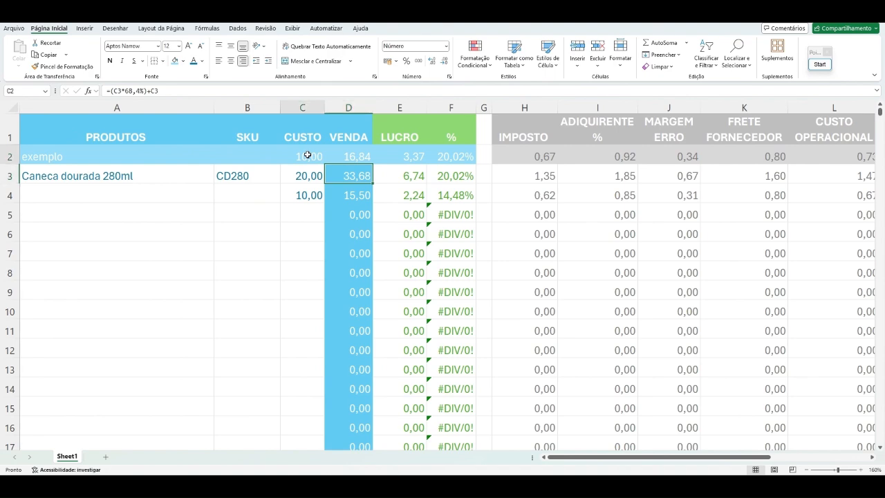
left_click_drag(649, 459, 713, 462)
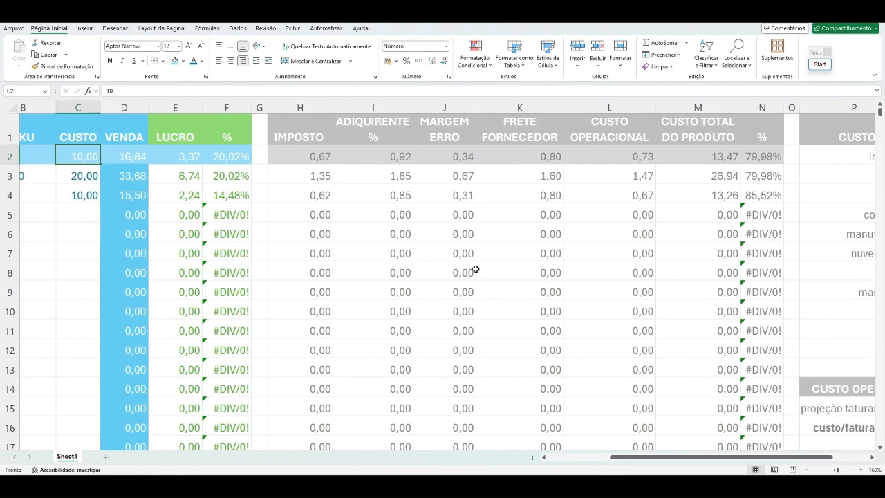
left_click(315, 158)
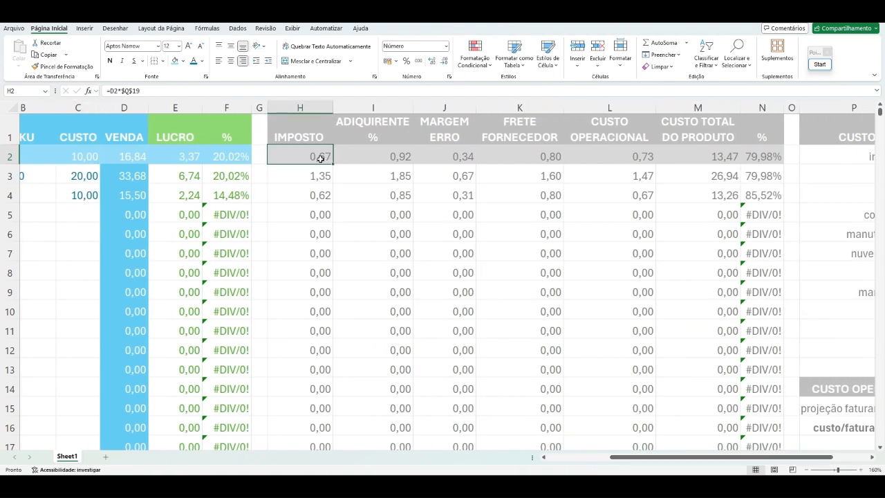
left_click(395, 158)
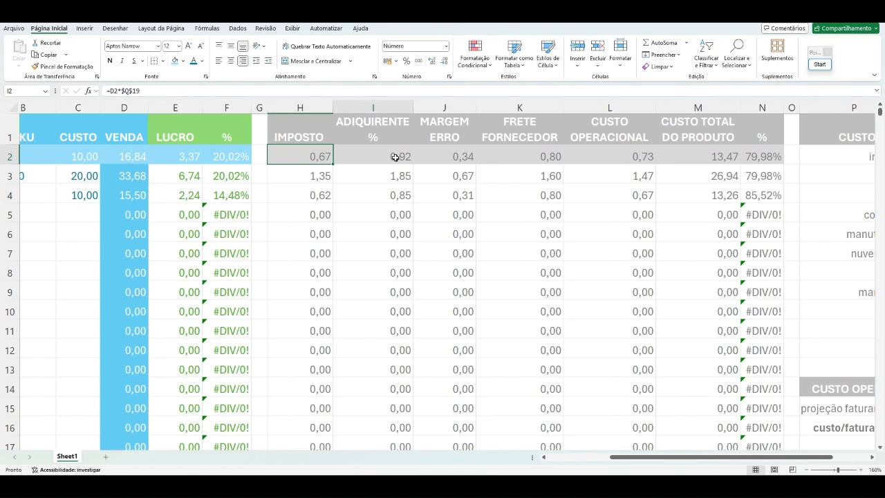
left_click(468, 161)
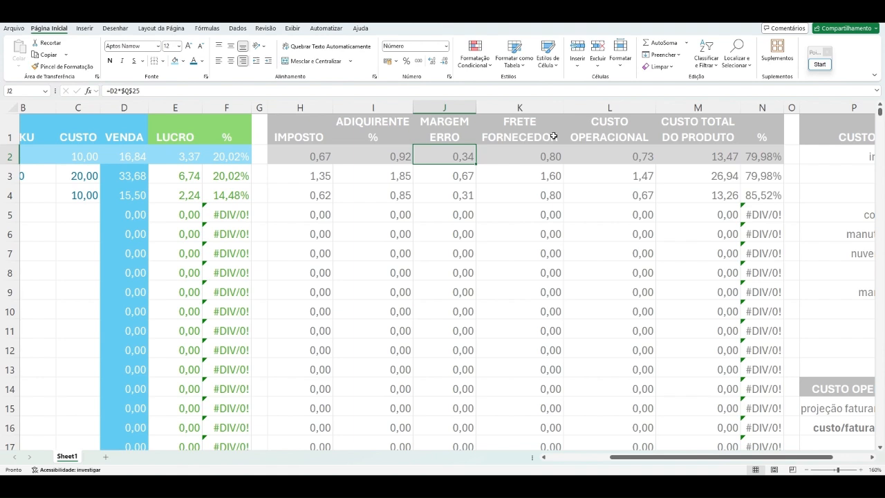
left_click(553, 158)
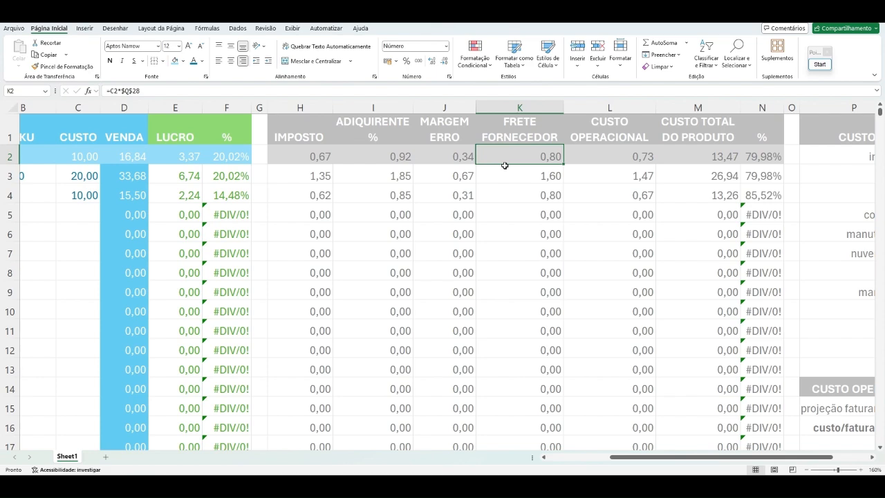
left_click(635, 155)
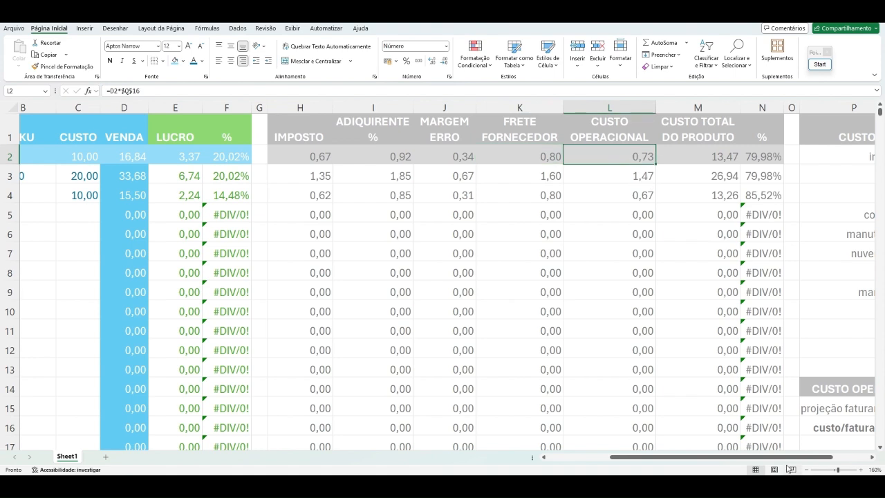
left_click_drag(794, 457, 829, 461)
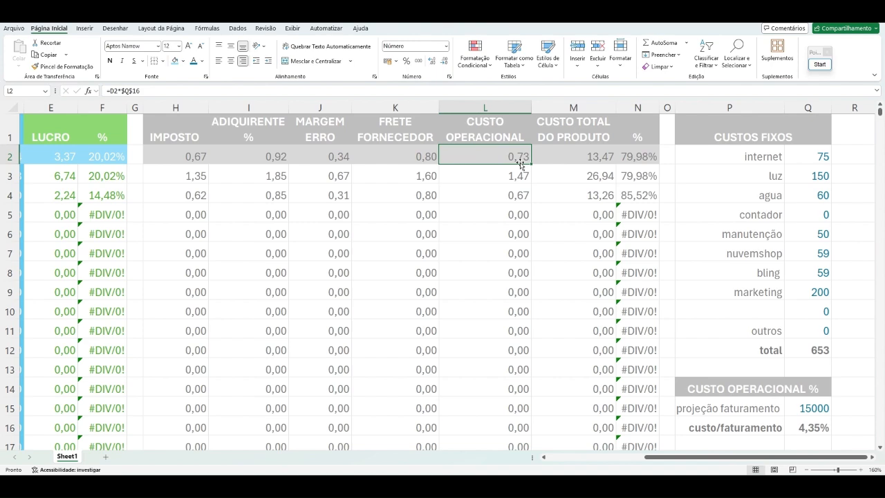
left_click(606, 158)
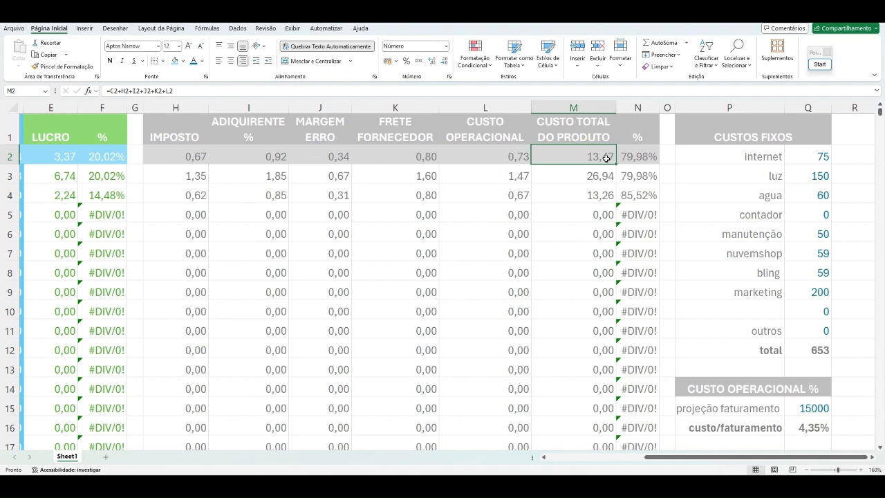
Step: Compare the IMPOSTO formula in H2 with the example row's cost in C2 and sale price in D2
scroll(606, 158, "left", 5)
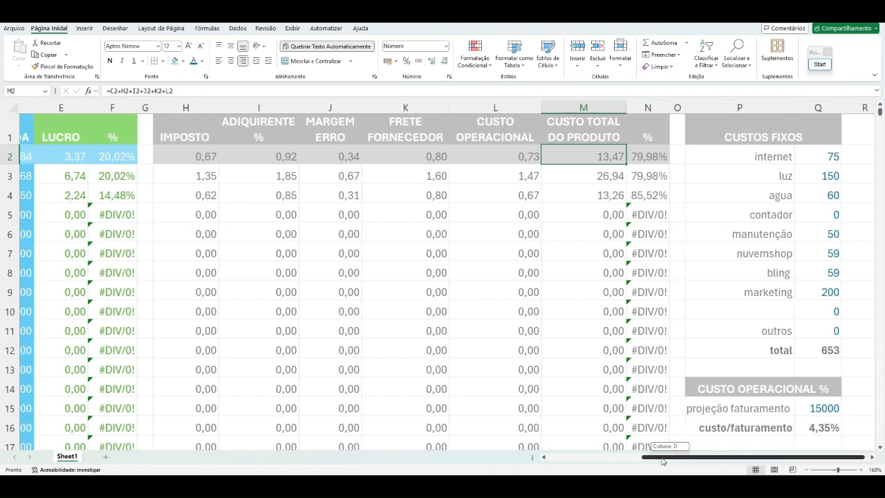
left_click(532, 152)
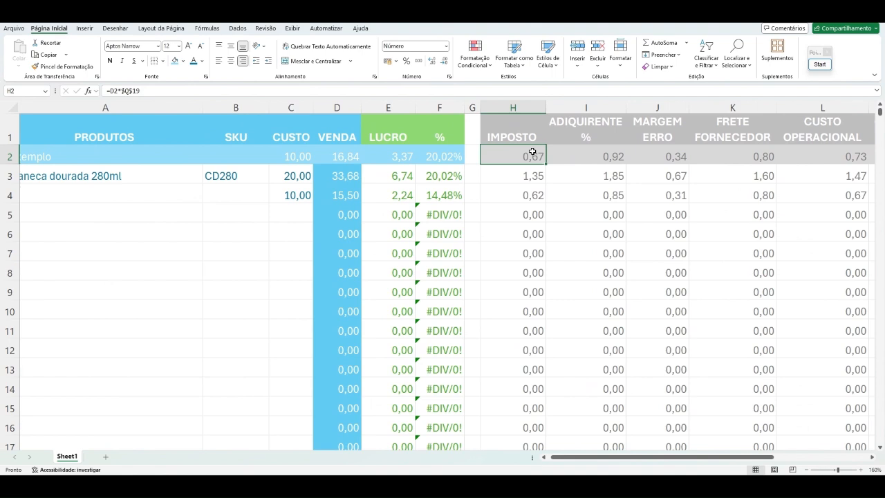
left_click(337, 153)
left_click(290, 157)
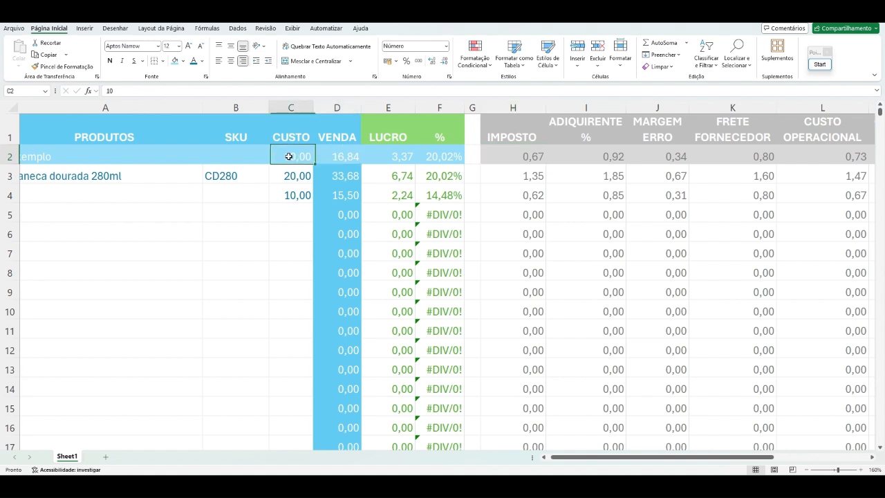
left_click(519, 153)
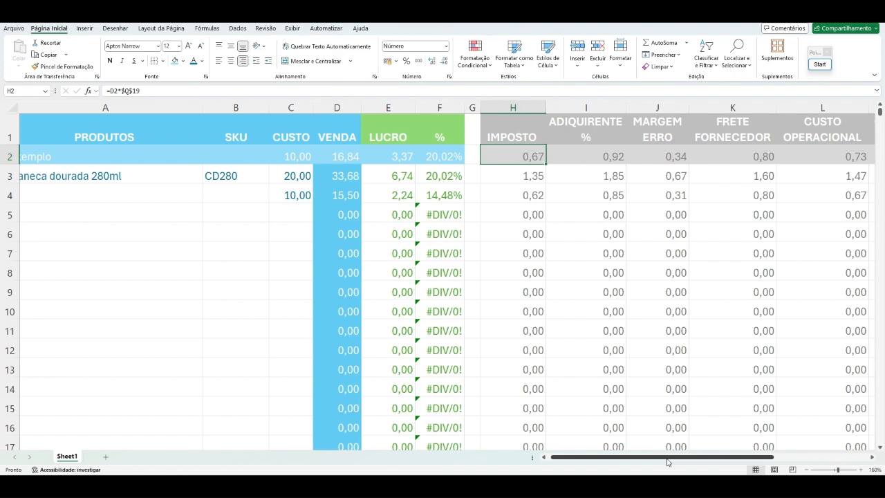
scroll(525, 207, "right", 3)
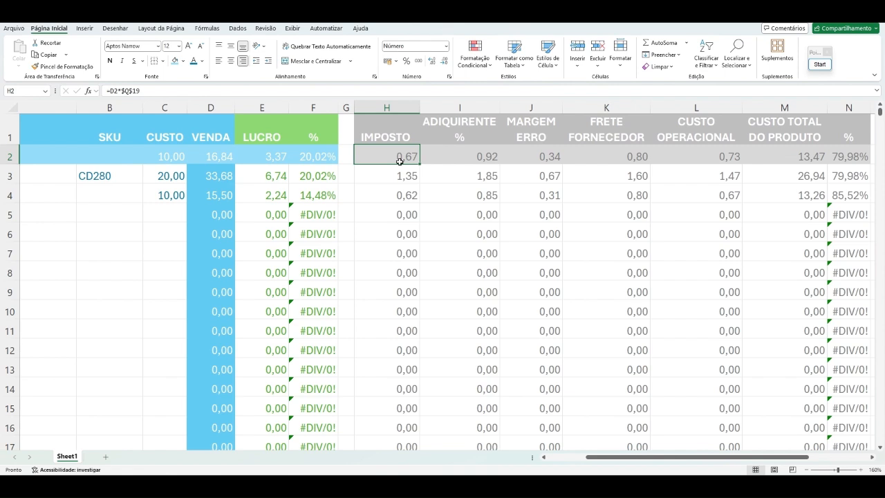
left_click(217, 162)
Step: Check the cost percentage formula in N2 against the total product cost in M2 and the sale price in D2
left_click_drag(805, 458, 847, 459)
left_click(708, 156)
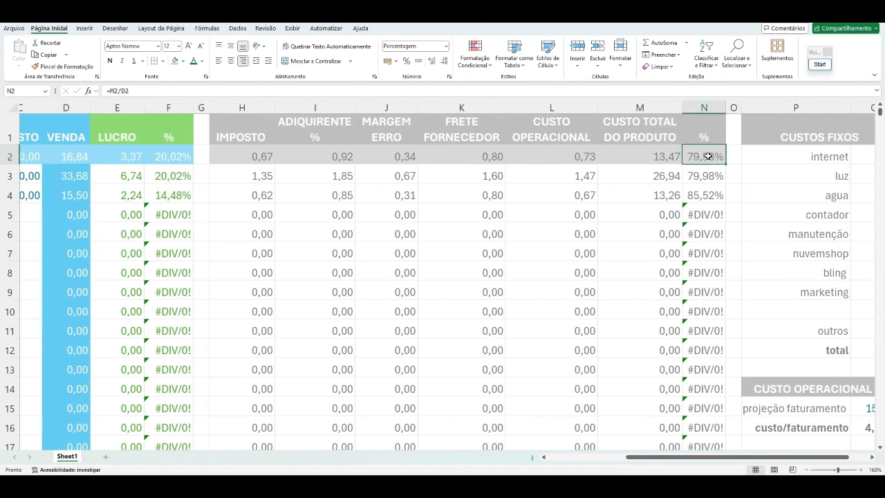
left_click(673, 161)
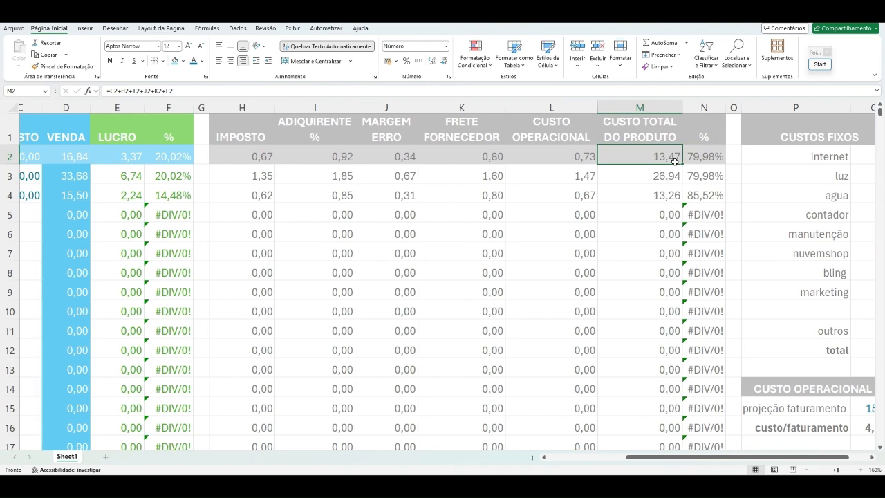
left_click_drag(692, 458, 613, 458)
left_click(353, 153)
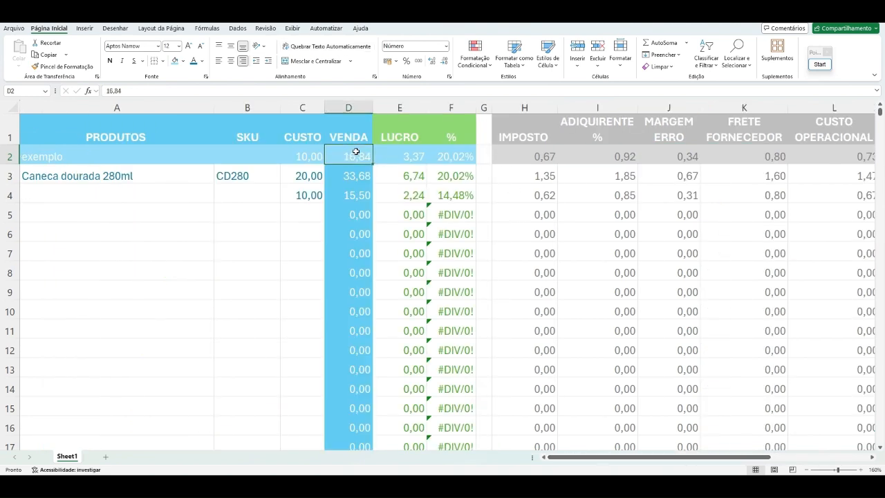
left_click_drag(700, 459, 793, 469)
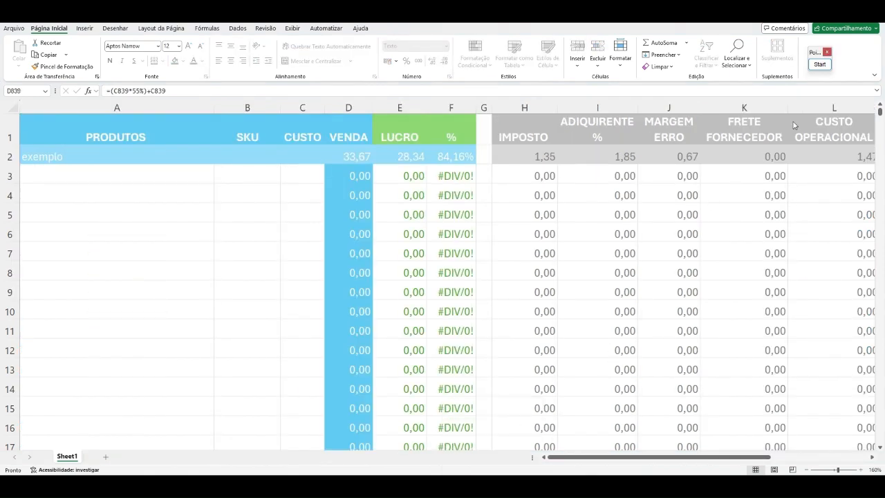
Step: Write the sheet password as large blue text over column A with the screen annotation tool, and leave drawing mode
left_click(819, 64)
left_click(826, 205)
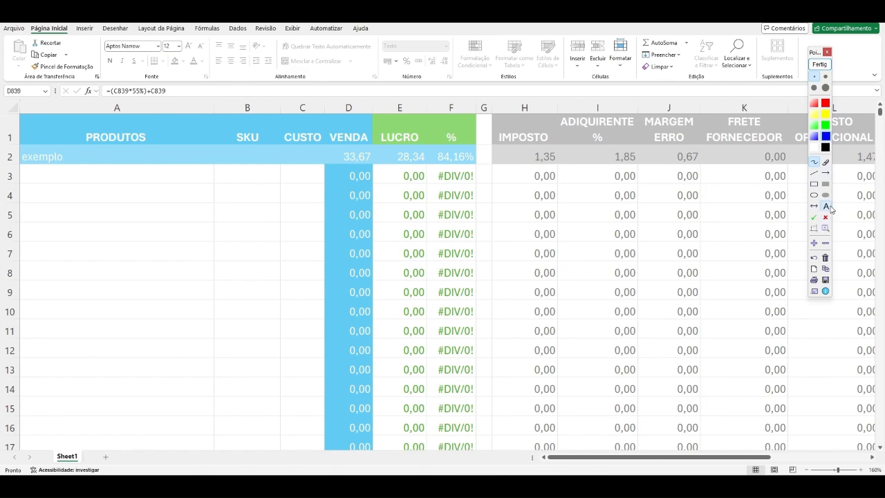
left_click(826, 88)
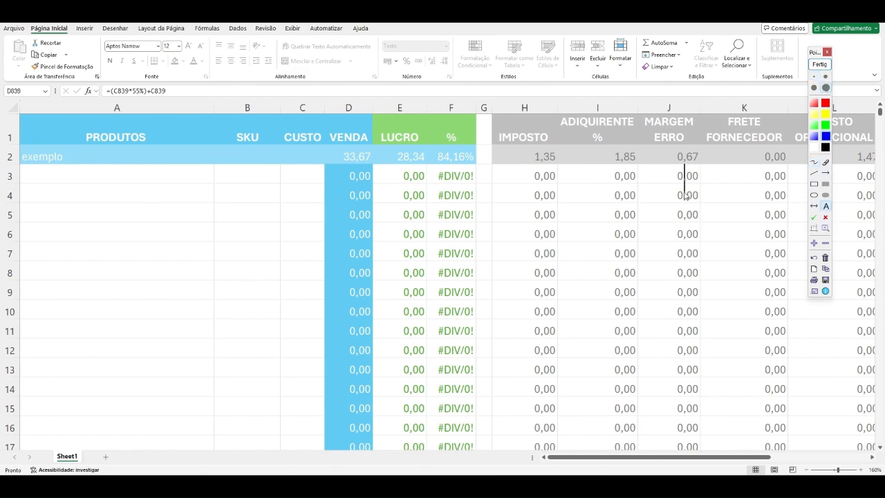
left_click(119, 283)
type("123")
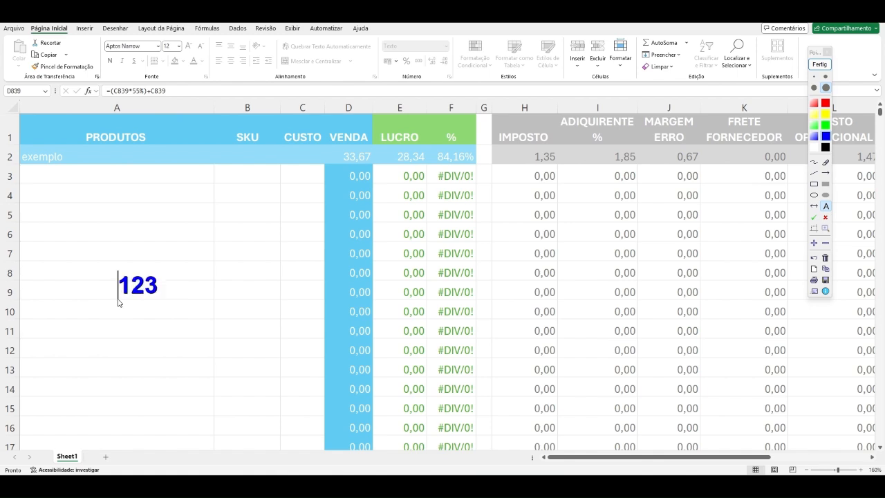
left_click(704, 211)
left_click(820, 64)
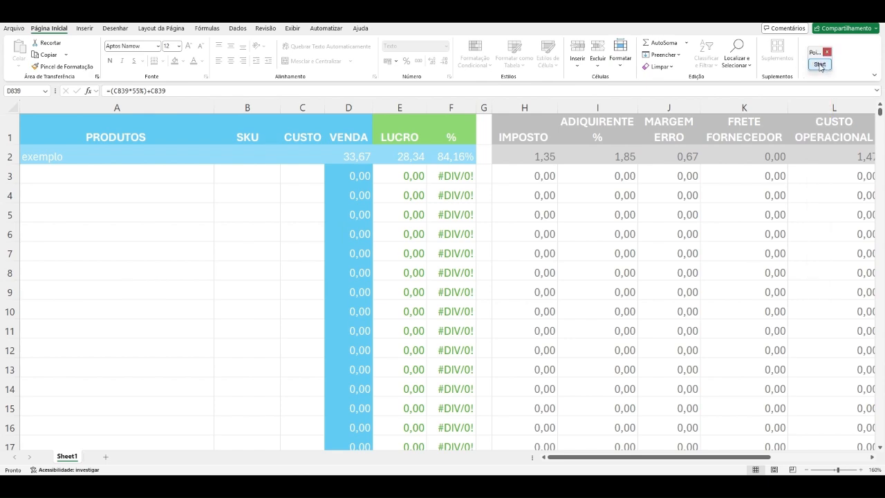
Step: Try to edit the ADIQUIRENTE % formula in the protected cell I2, and select I3
left_click(631, 156)
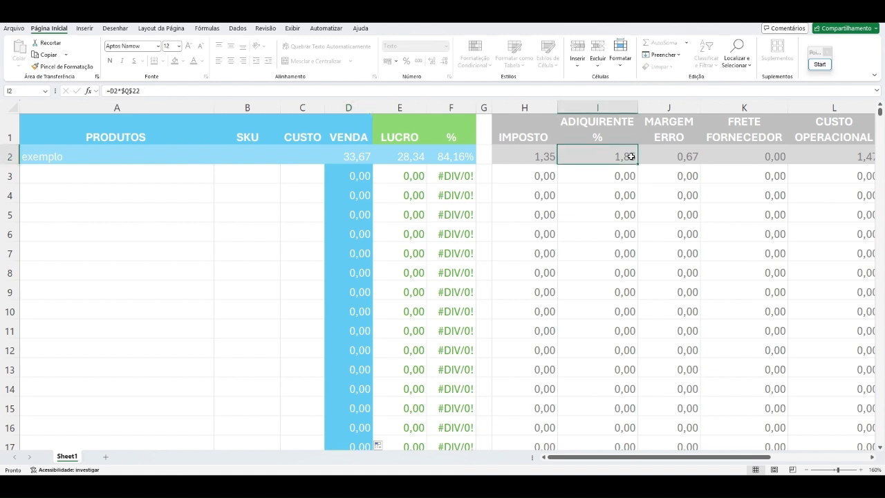
double_click(631, 156)
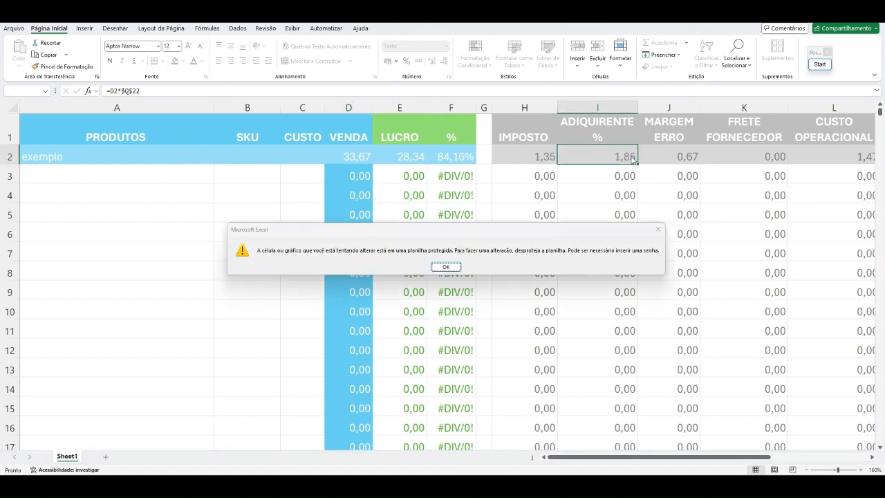
key("Return")
left_click(622, 177)
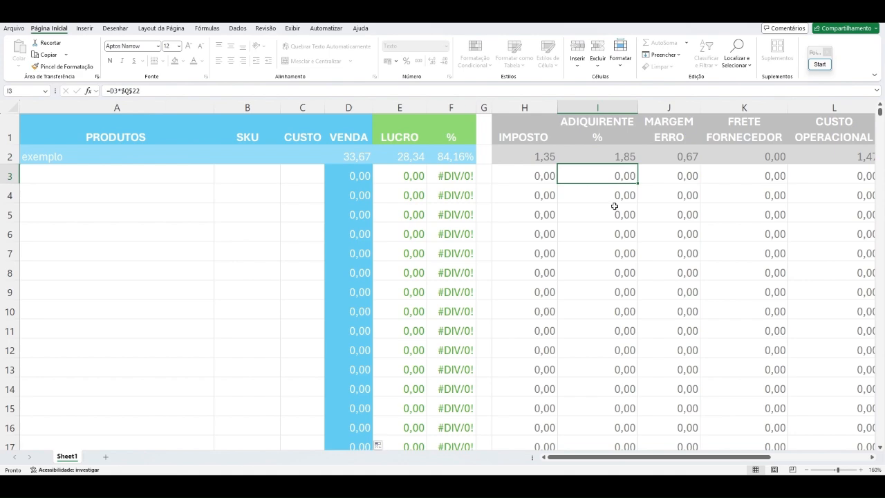
Step: Unprotect the sheet by entering the sheet password
left_click_drag(657, 457, 757, 456)
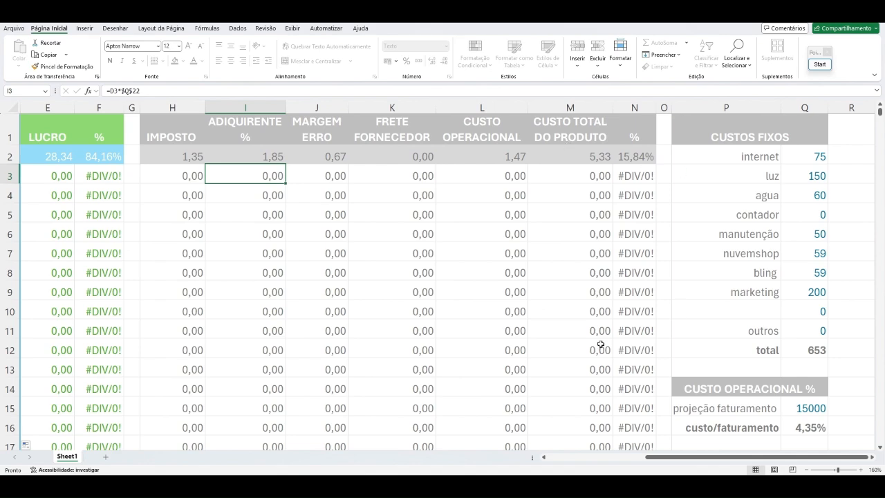
left_click(619, 70)
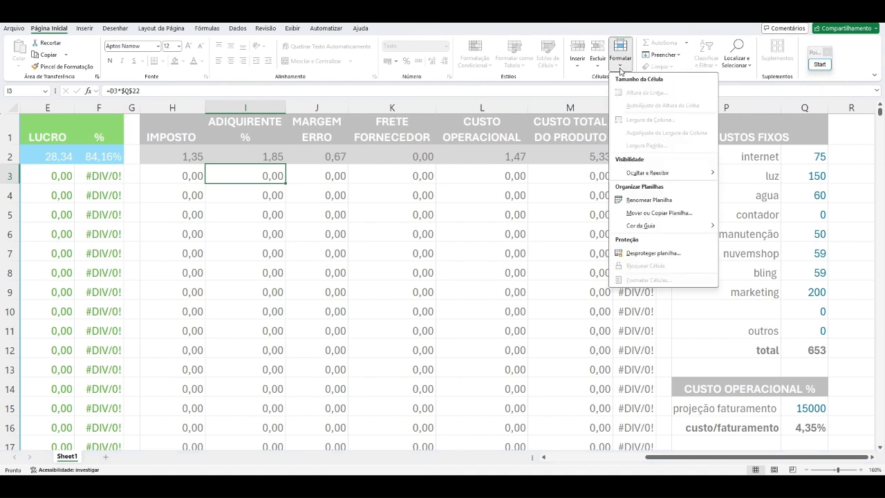
left_click(648, 253)
type("1")
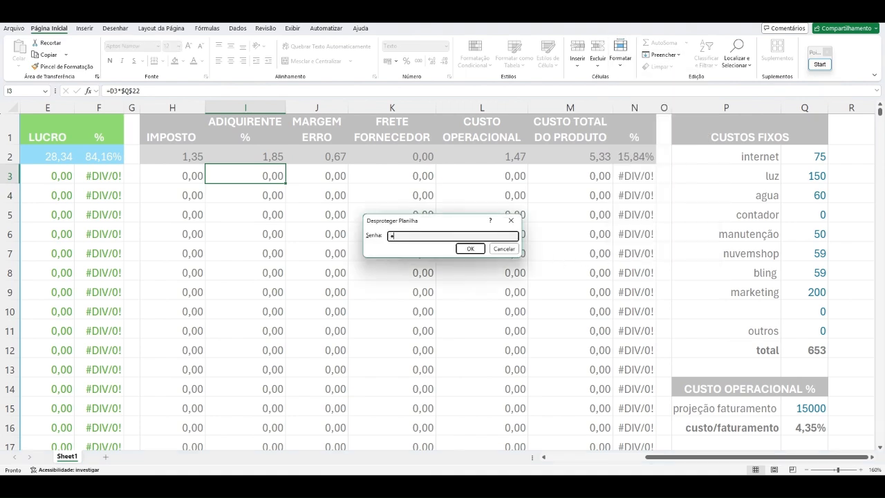
type("23")
key("Return")
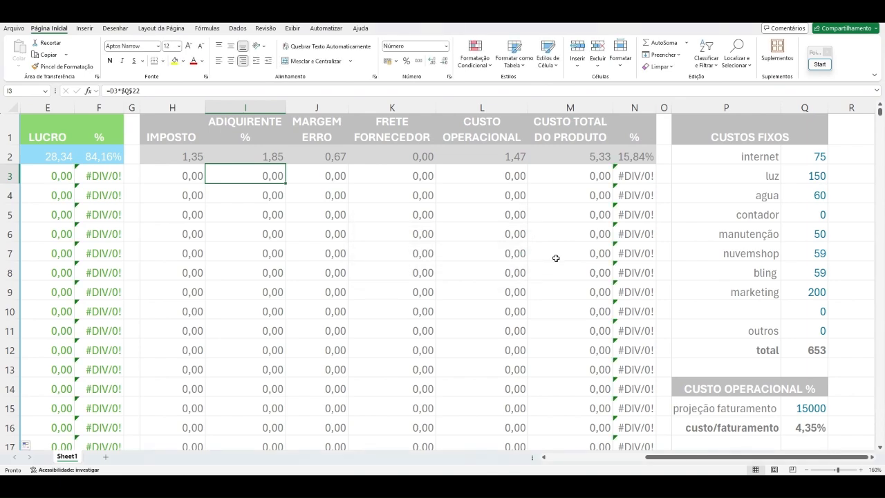
Step: Protect the sheet again, keeping the default permissions, and enter and confirm the sheet password
left_click(619, 55)
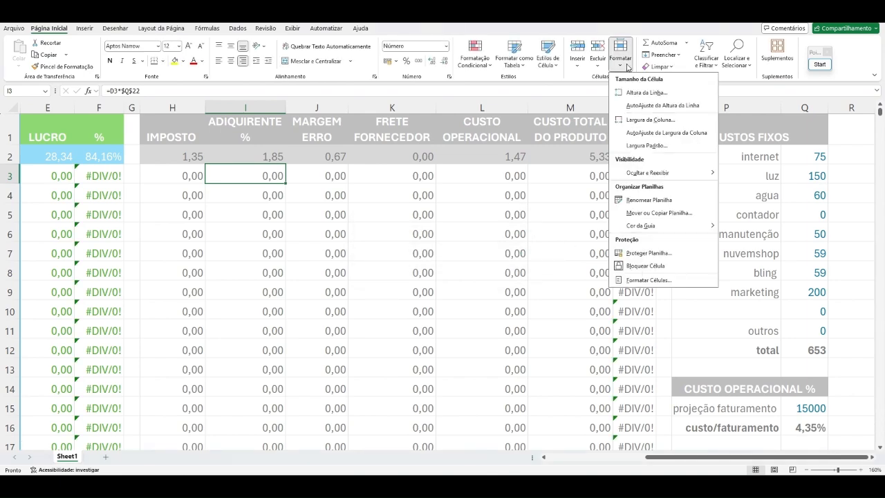
left_click(646, 254)
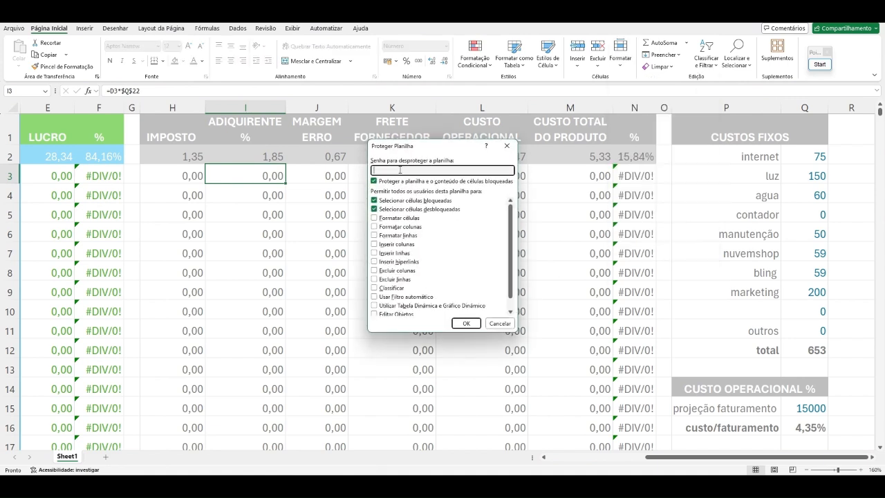
type("123")
key("Return")
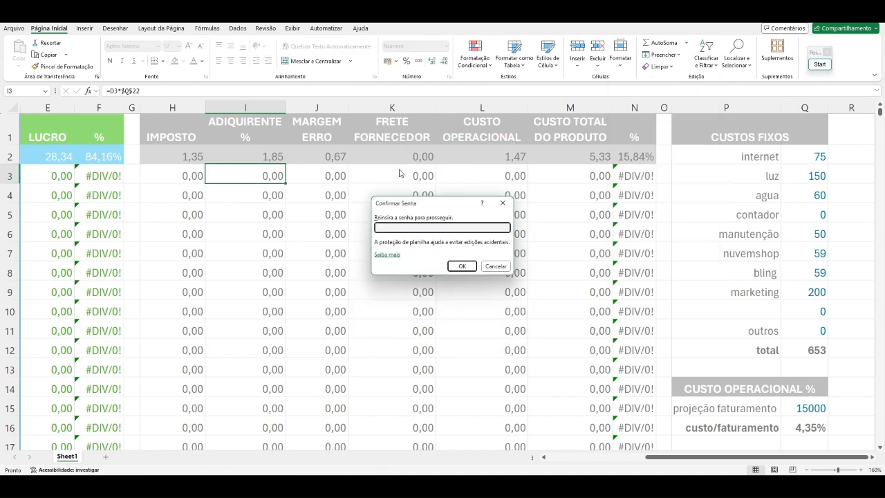
type("123")
key("Return")
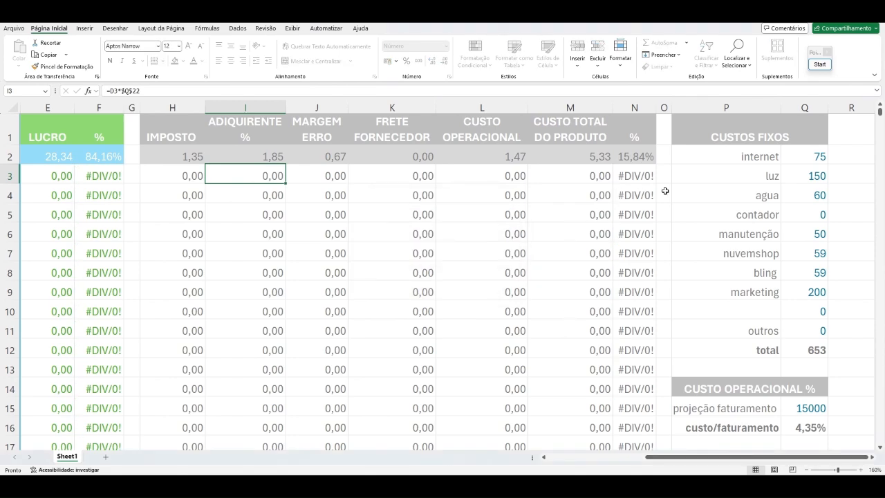
left_click_drag(688, 458, 633, 459)
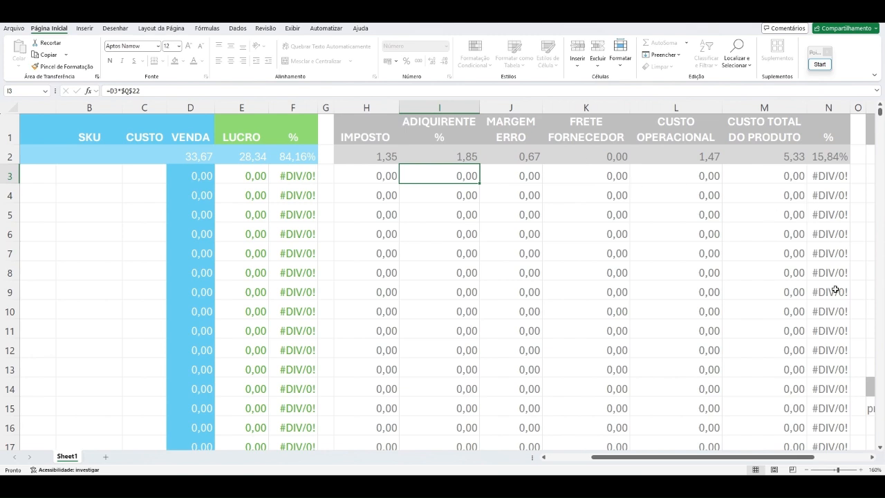
left_click_drag(749, 459, 803, 459)
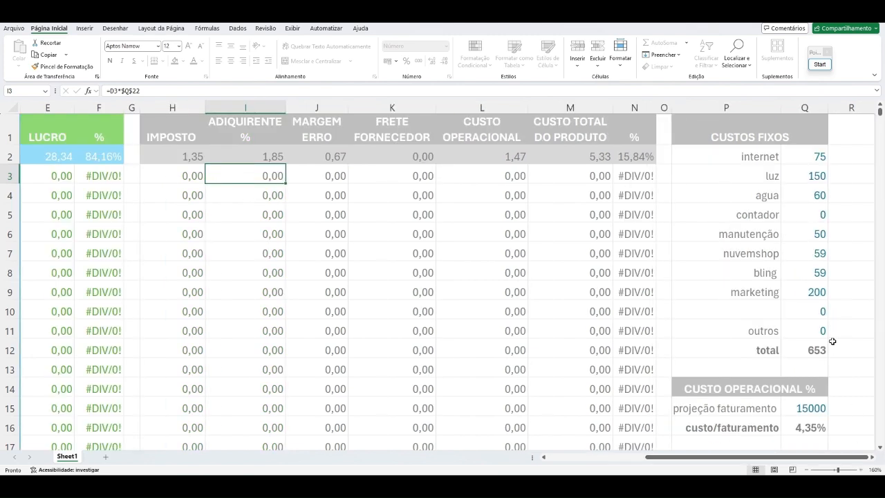
left_click_drag(676, 460, 576, 459)
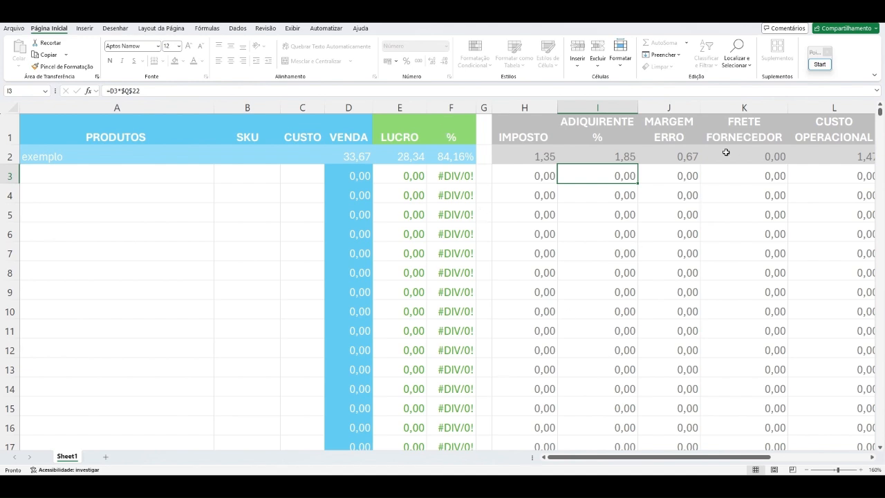
Step: Write "salvem com outro nome" as large blue text over rows 5 and 6, starting in column A, with the screen annotation tool
left_click(822, 67)
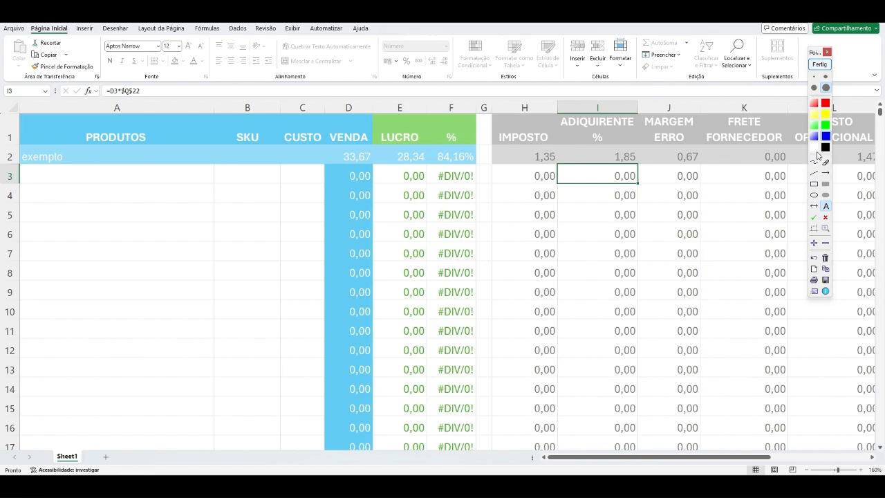
left_click(826, 207)
left_click(144, 245)
type("salvem")
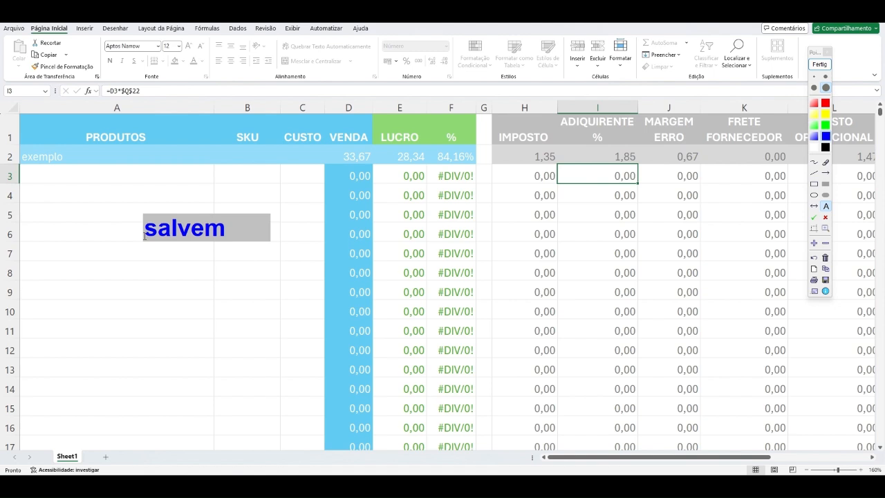
type(" com outro nome")
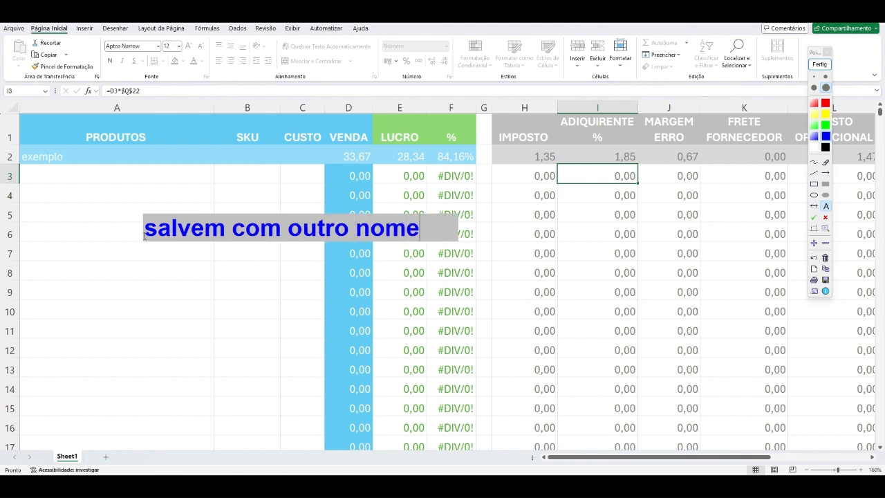
left_click(145, 239)
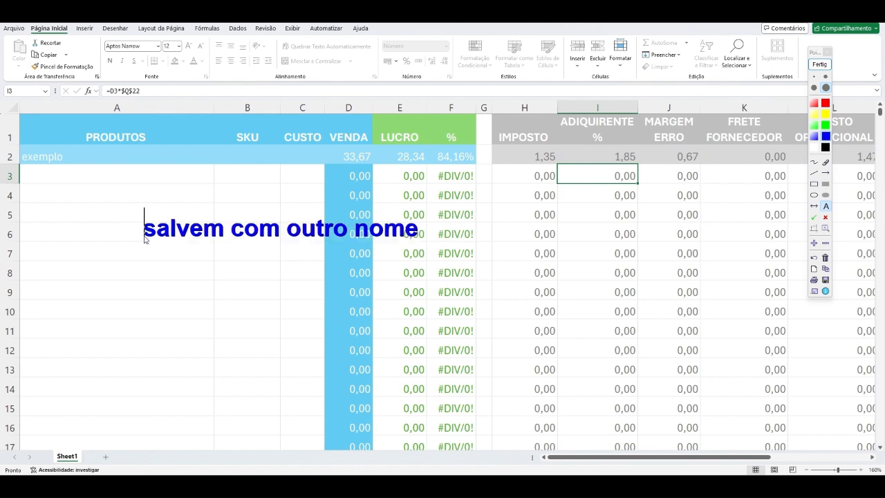
Step: Add the annotation lines "planilha em branco" and "planilha loja 2026" below the first text, and leave drawing mode
left_click(144, 285)
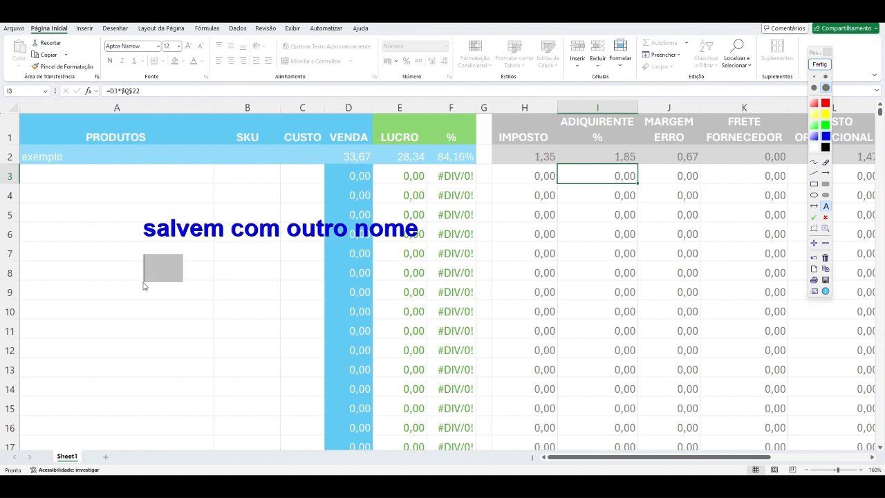
type("planilha em ")
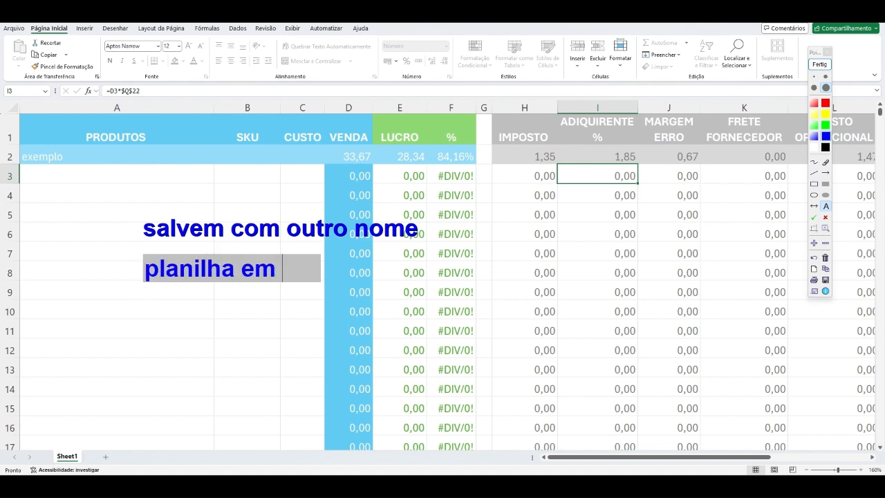
type("branco")
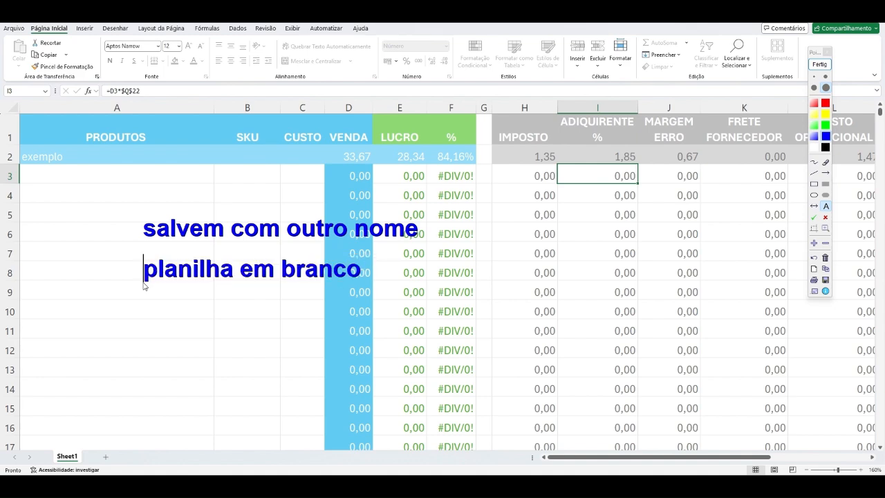
left_click(145, 320)
type("planil")
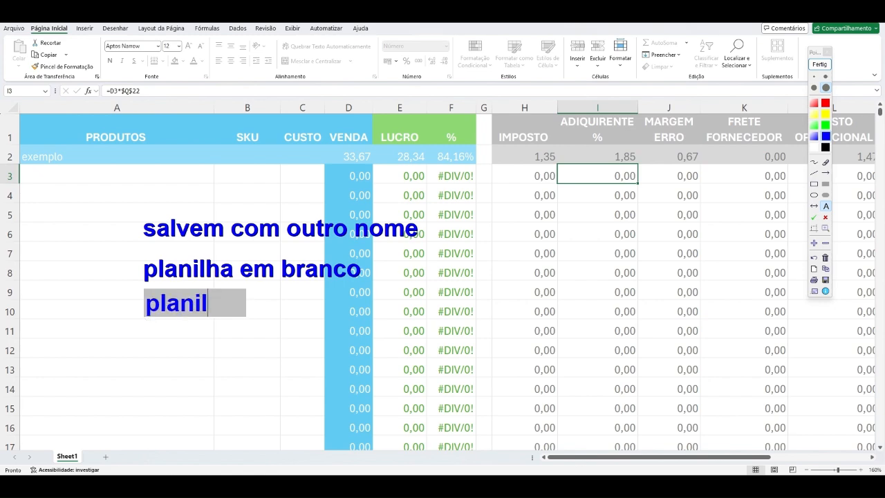
type("ha loja ")
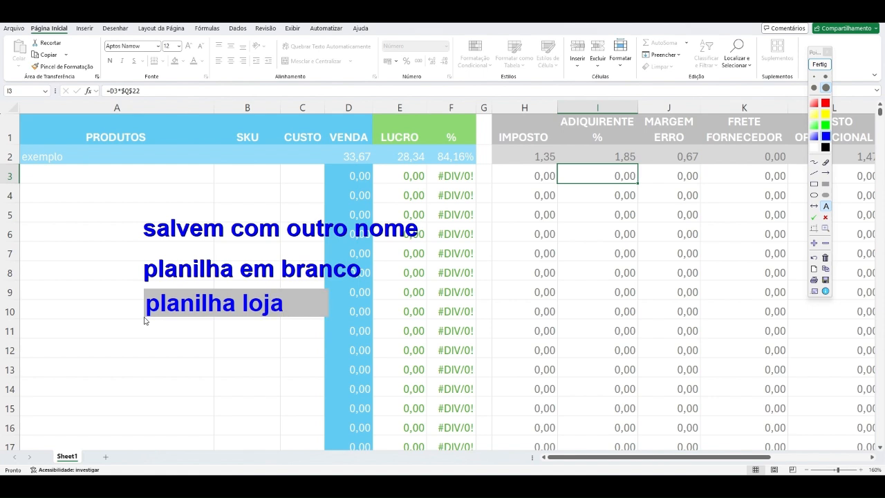
type("2026")
left_click(145, 320)
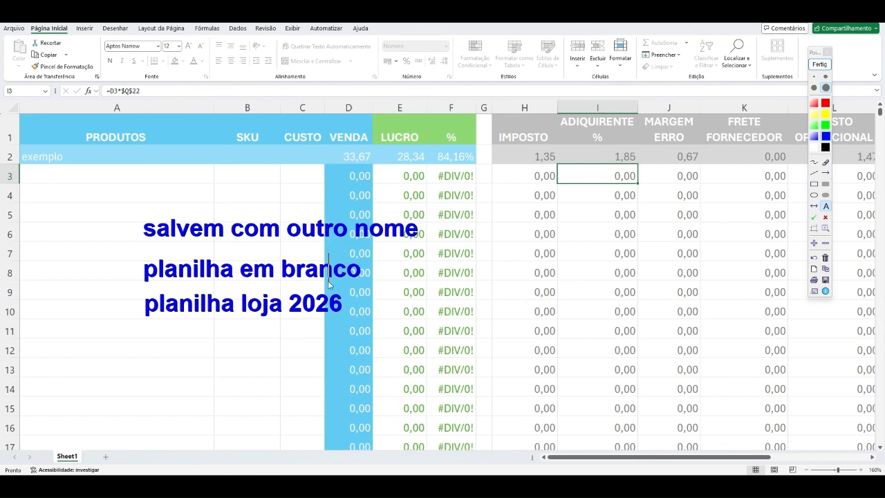
left_click(373, 291)
left_click(819, 63)
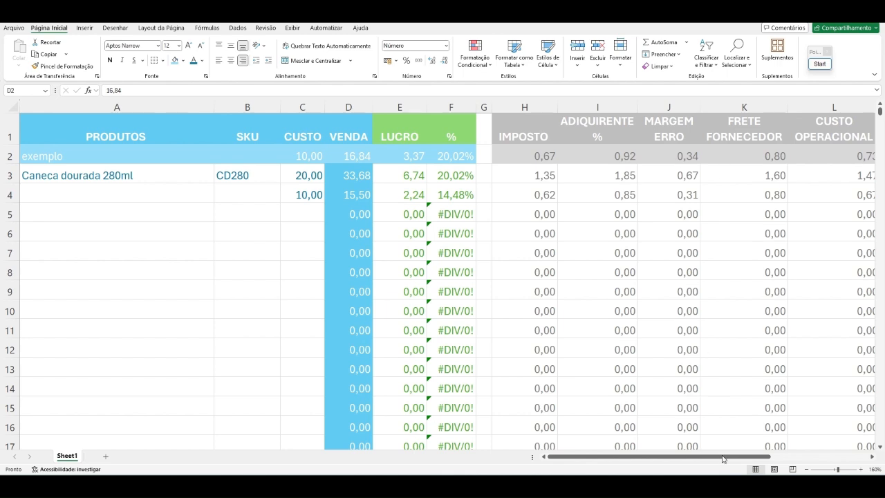
Step: Examine the sheet's sale price, profit and product cost columns together with the CUSTOS FIXOS and CUSTO OPERACIONAL % tables
left_click_drag(724, 458, 843, 461)
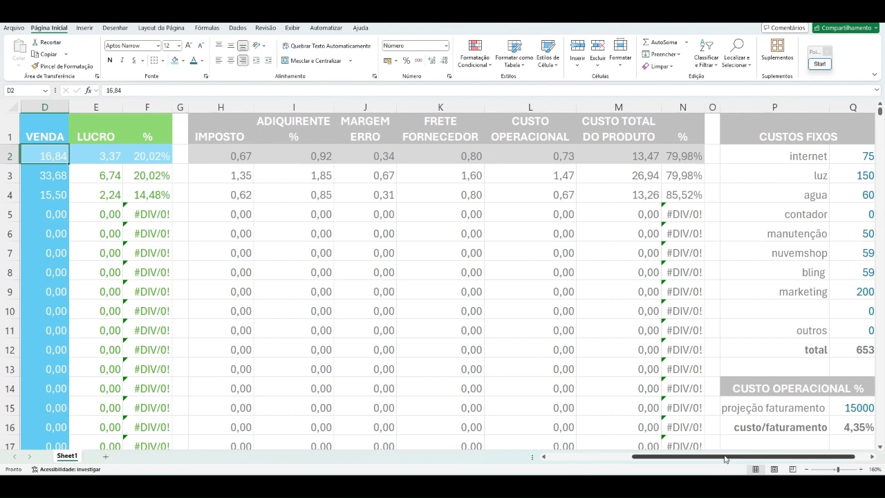
left_click_drag(724, 459, 662, 459)
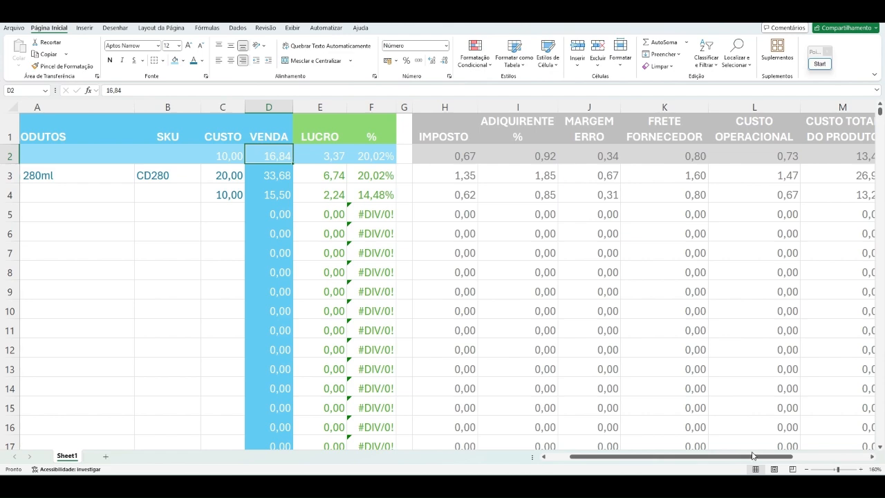
left_click_drag(737, 458, 813, 458)
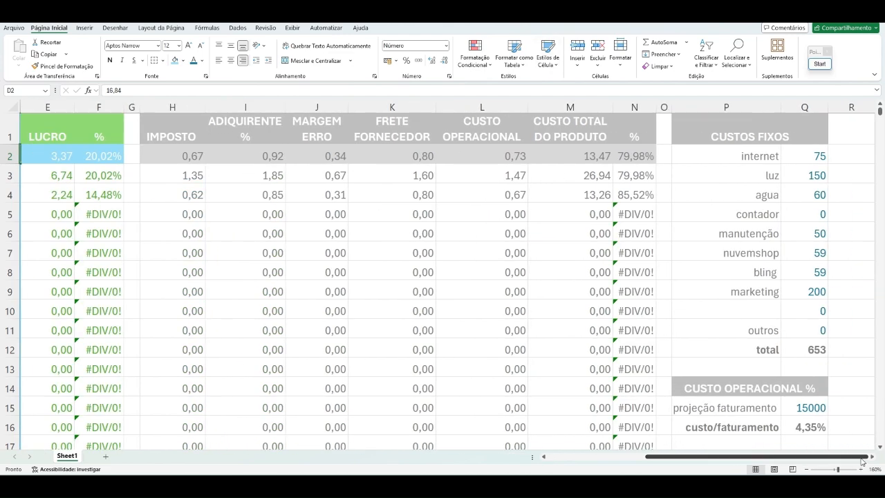
scroll(809, 398, "down", 4)
scroll(810, 394, "up", 3)
scroll(810, 393, "up", 1)
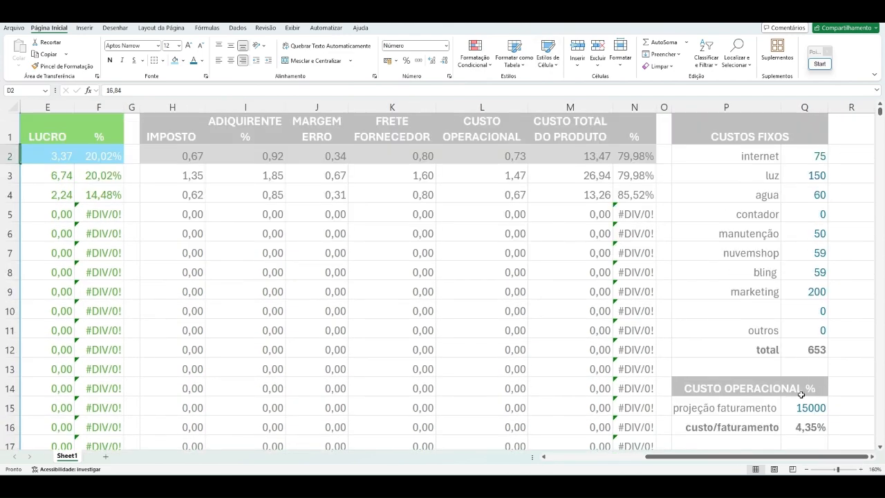
left_click_drag(650, 457, 579, 457)
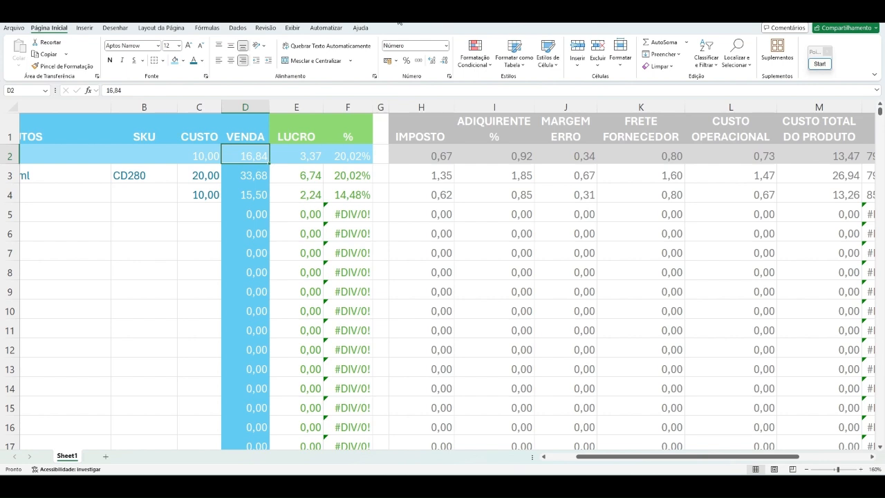
left_click(400, 17)
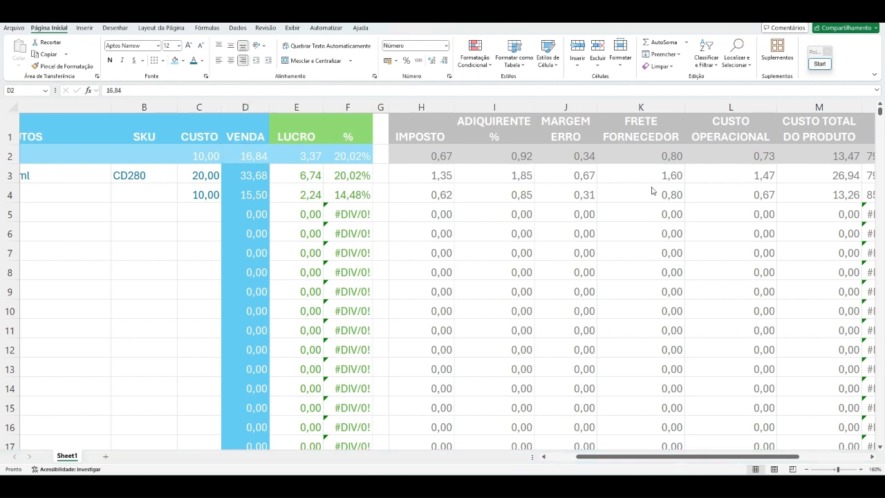